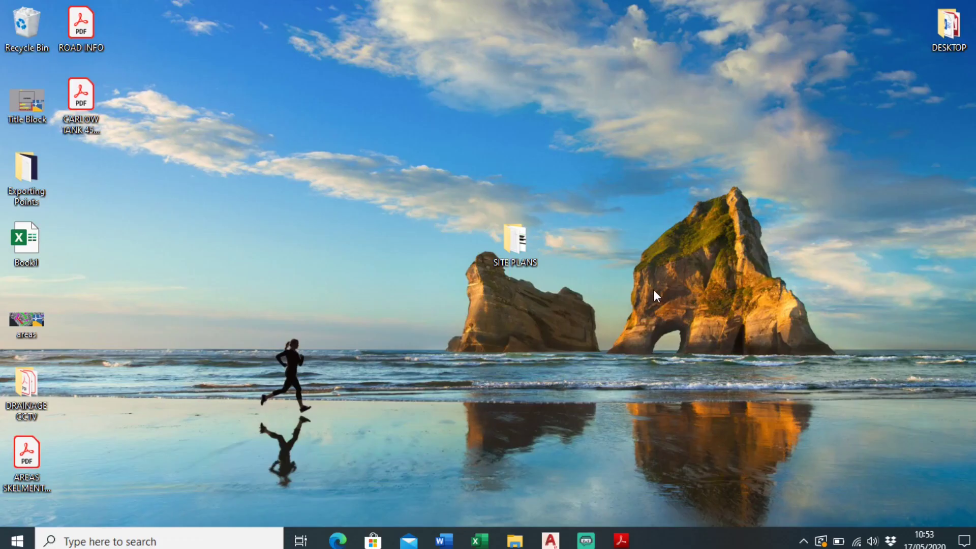
Step: Open Engineering Layout Rev R from the desktop SITE PLANS folder in Acrobat Reader
{"action": "double_click", "coordinate": [535, 244]}
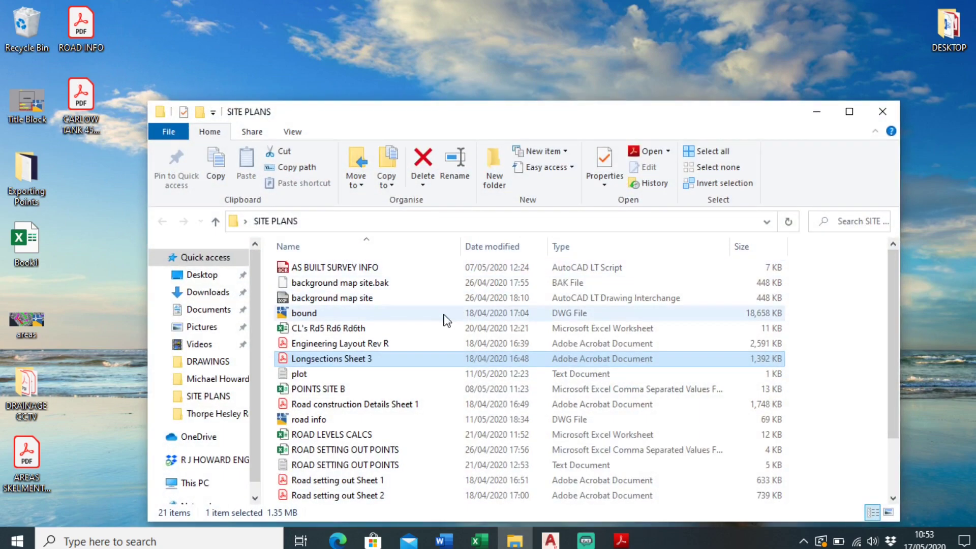
{"action": "double_click", "coordinate": [417, 344]}
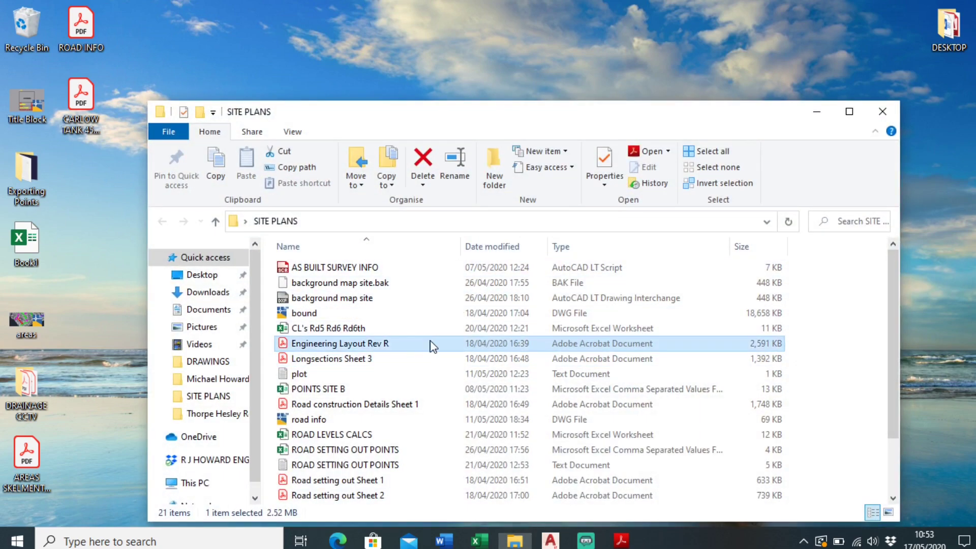
{"action": "scroll", "coordinate": [534, 310], "scroll_direction": "up", "scroll_amount": 2}
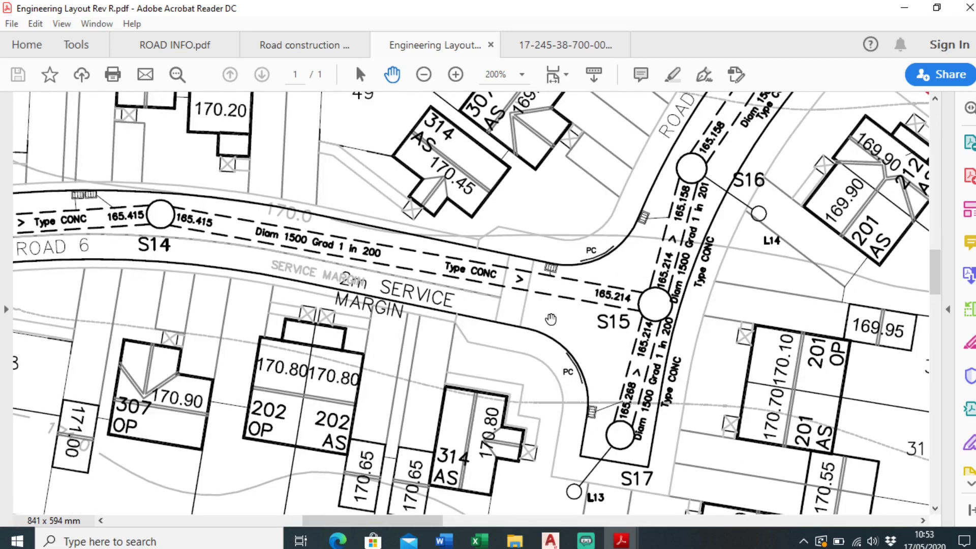
Step: Zoom in on the S15 junction, then switch to the Road construction Details Sheet 1 document
{"action": "scroll", "coordinate": [561, 310], "scroll_direction": "down", "scroll_amount": 2}
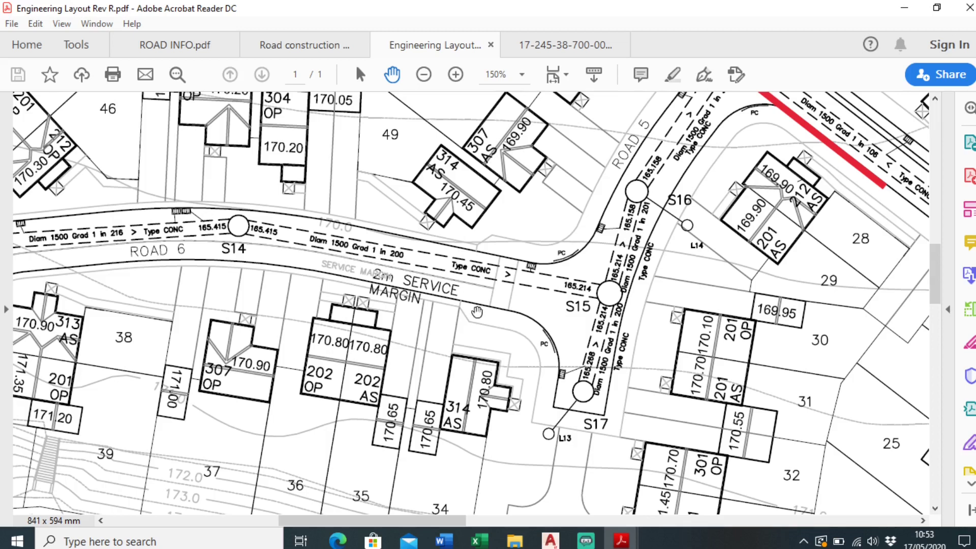
{"action": "scroll", "coordinate": [509, 330], "scroll_direction": "up", "scroll_amount": 2}
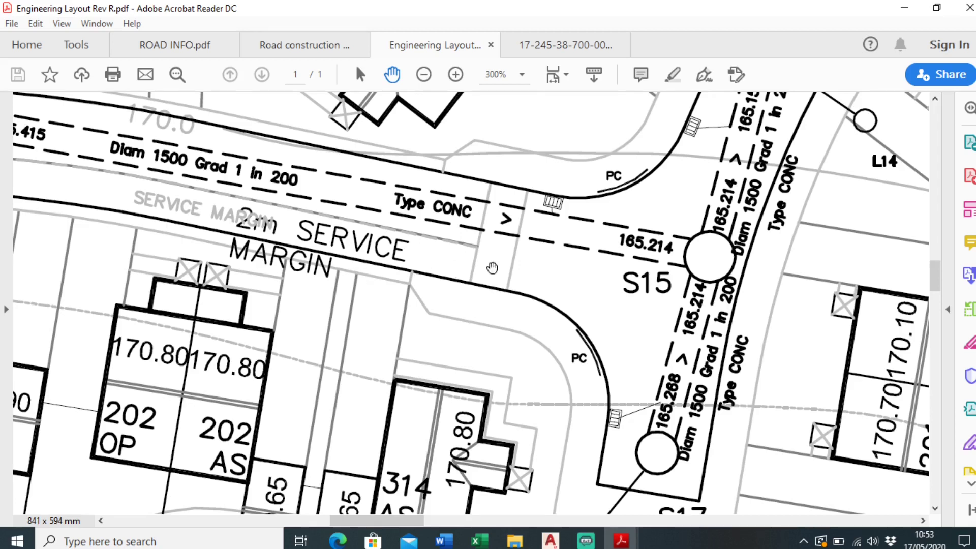
{"action": "left_click", "coordinate": [315, 45]}
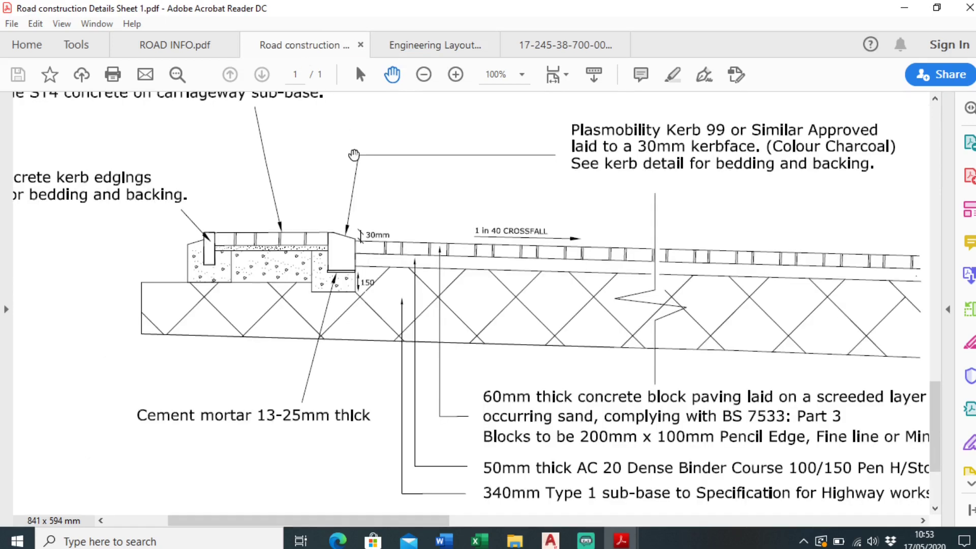
Step: Survey the whole details sheet at 50%, then zoom to 75% on the Typical Mews Court Entrance Ramp
{"action": "scroll", "coordinate": [448, 254], "scroll_direction": "down", "scroll_amount": 4}
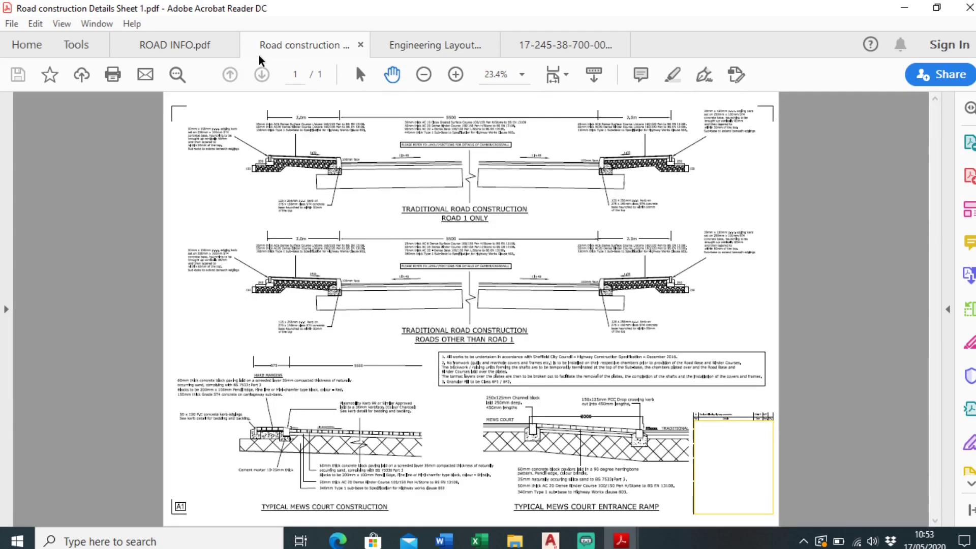
{"action": "scroll", "coordinate": [437, 274], "scroll_direction": "up", "scroll_amount": 4}
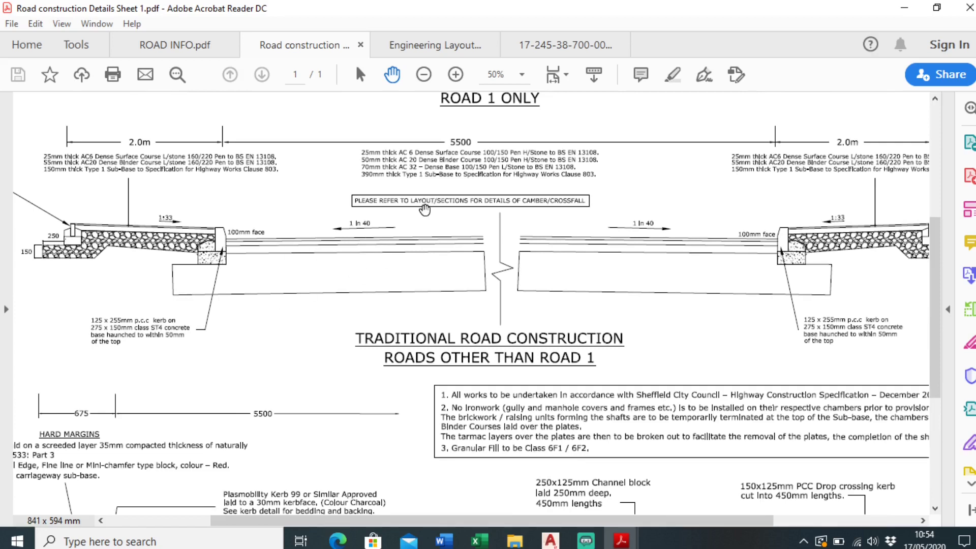
{"action": "scroll", "coordinate": [383, 312], "scroll_direction": "down", "scroll_amount": 3}
{"action": "scroll", "coordinate": [383, 313], "scroll_direction": "left", "scroll_amount": 1}
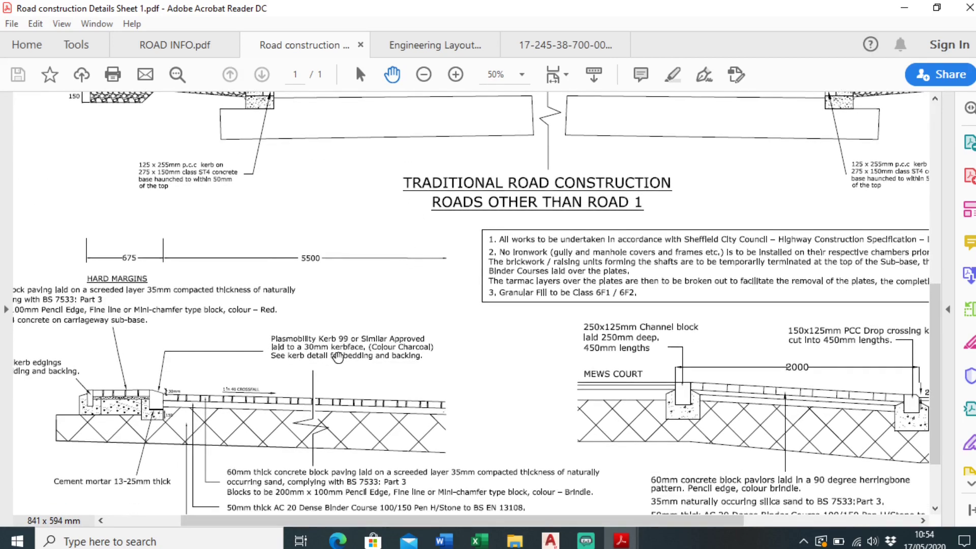
{"action": "scroll", "coordinate": [303, 406], "scroll_direction": "down", "scroll_amount": 2}
{"action": "scroll", "coordinate": [303, 405], "scroll_direction": "right", "scroll_amount": 1}
{"action": "scroll", "coordinate": [397, 219], "scroll_direction": "up", "scroll_amount": 5}
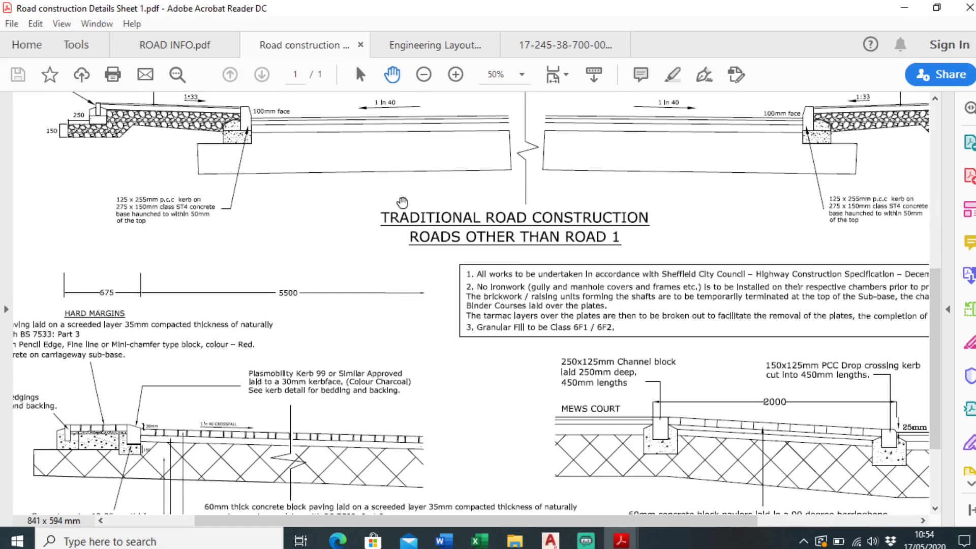
{"action": "scroll", "coordinate": [352, 280], "scroll_direction": "down", "scroll_amount": 3}
{"action": "scroll", "coordinate": [353, 279], "scroll_direction": "left", "scroll_amount": 1}
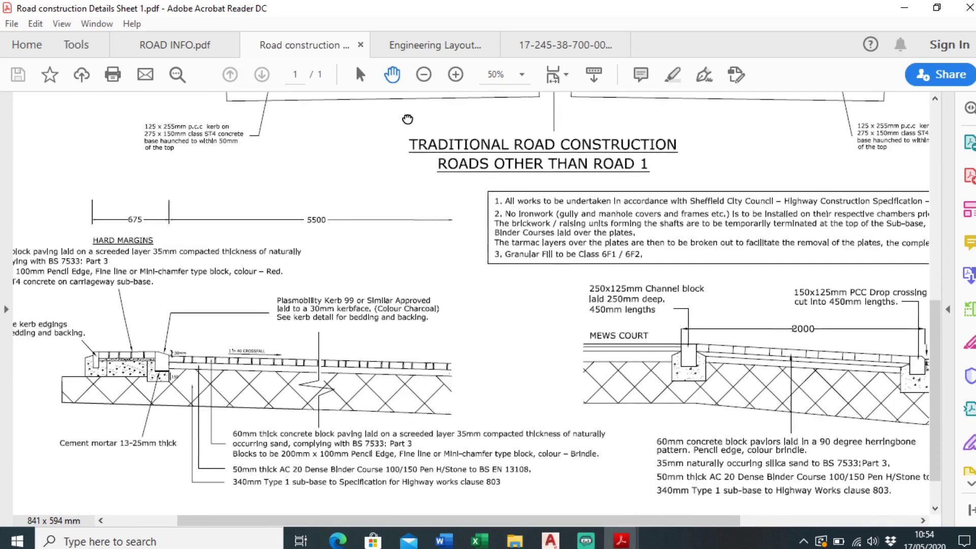
{"action": "scroll", "coordinate": [260, 381], "scroll_direction": "up", "scroll_amount": 2}
{"action": "scroll", "coordinate": [259, 381], "scroll_direction": "right", "scroll_amount": 1}
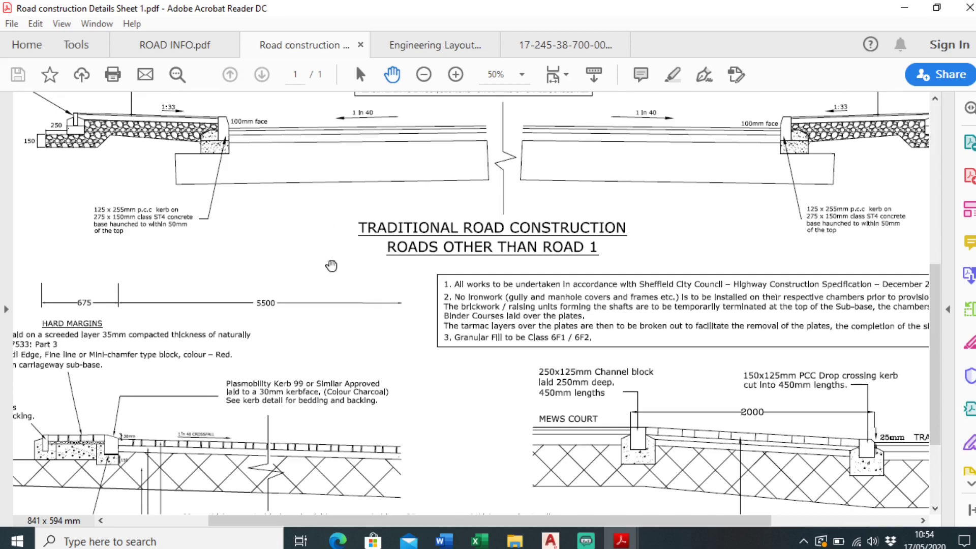
{"action": "scroll", "coordinate": [335, 214], "scroll_direction": "down", "scroll_amount": 2}
{"action": "scroll", "coordinate": [336, 213], "scroll_direction": "left", "scroll_amount": 1}
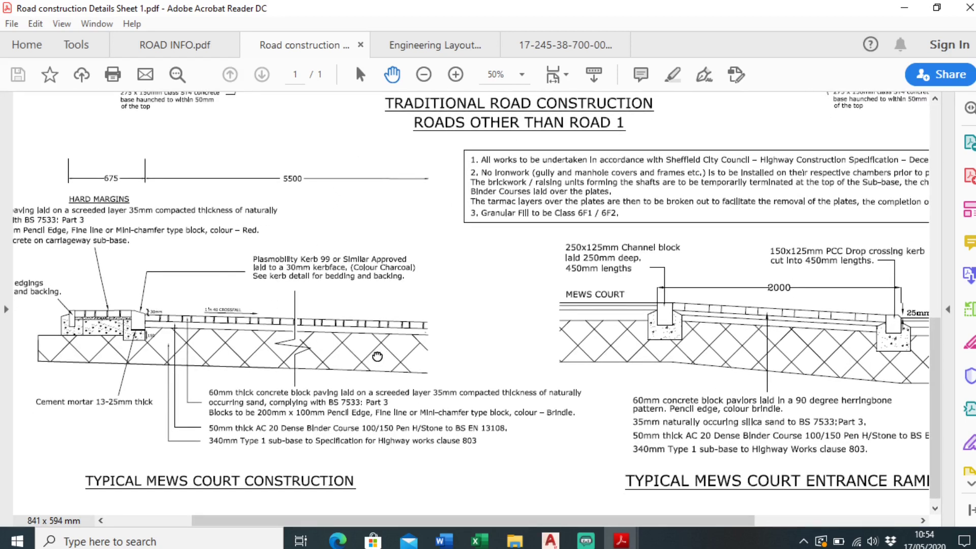
{"action": "scroll", "coordinate": [310, 319], "scroll_direction": "right", "scroll_amount": 2}
{"action": "scroll", "coordinate": [309, 319], "scroll_direction": "right", "scroll_amount": 4}
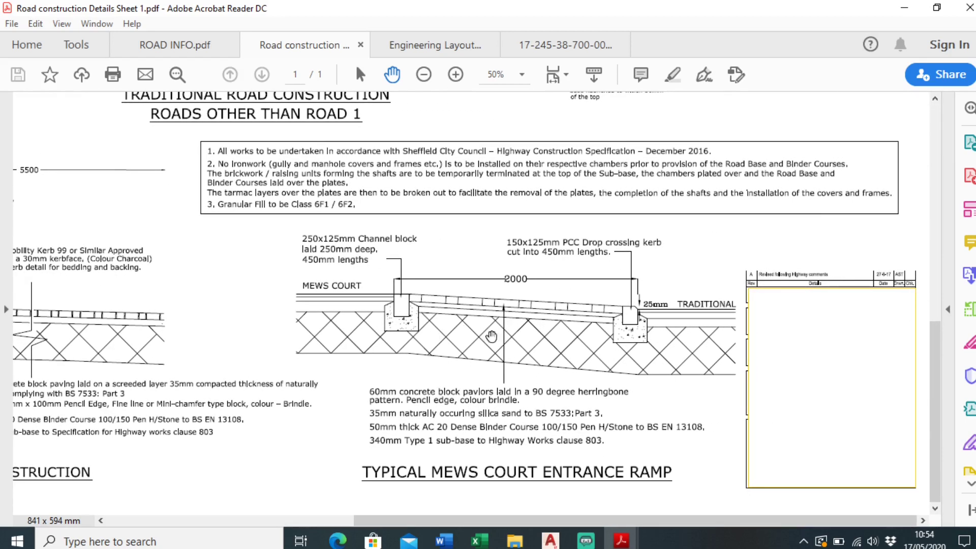
{"action": "scroll", "coordinate": [480, 328], "scroll_direction": "up", "scroll_amount": 2, "text": "ctrl"}
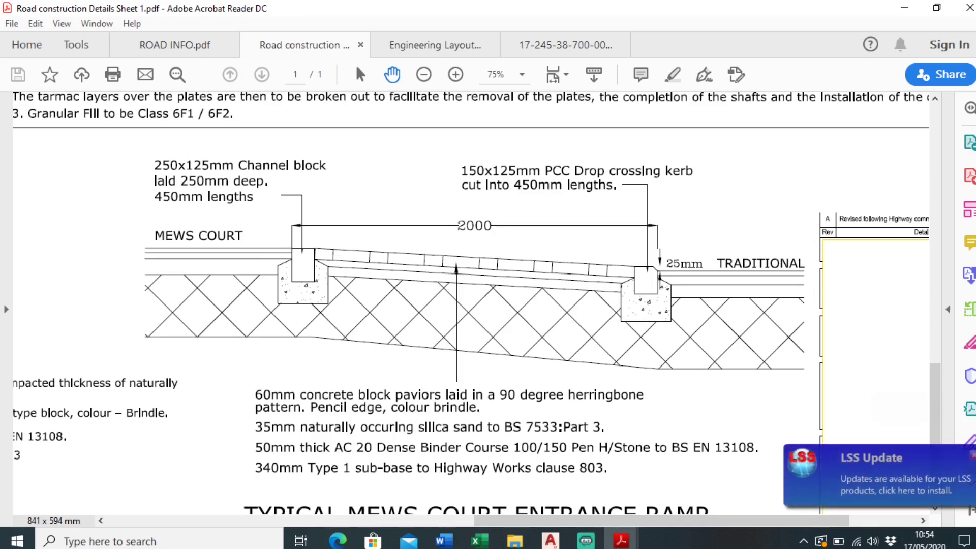
Step: Close the LSS Update pop-up notification in the screen corner
{"action": "left_click", "coordinate": [972, 456]}
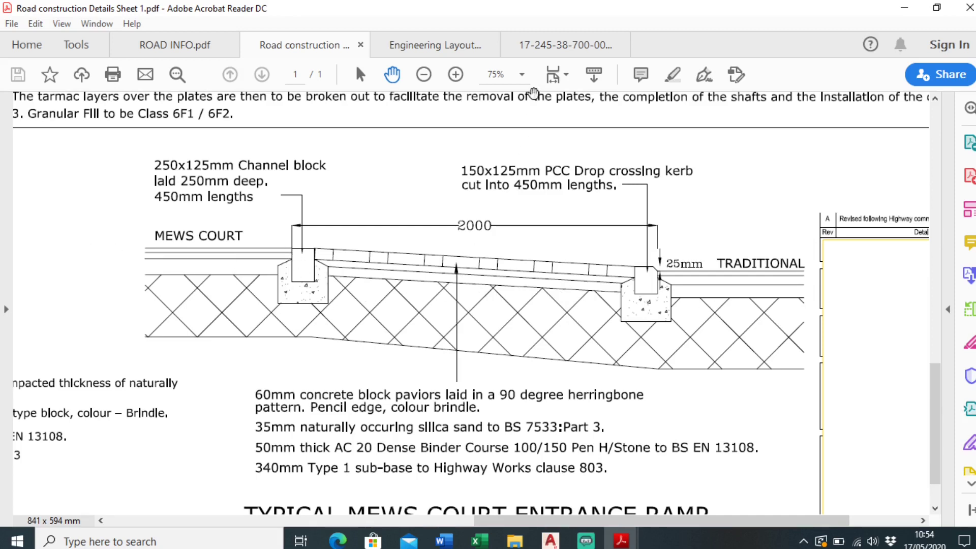
Step: Open the Pavement Details rev K layout and inspect the hatched pavements around the central junction
{"action": "left_click", "coordinate": [567, 45]}
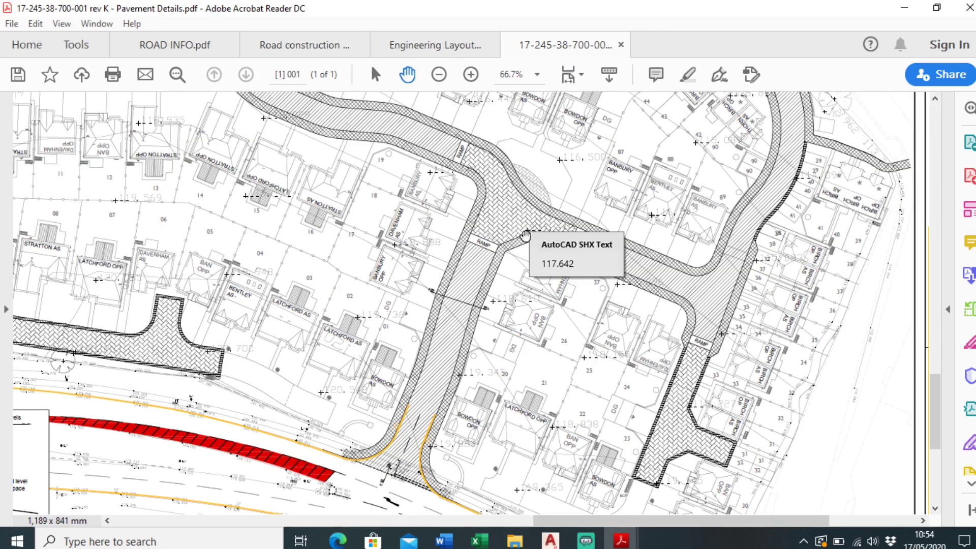
{"action": "mouse_move", "coordinate": [348, 227]}
{"action": "left_mouse_down"}
{"action": "mouse_move", "coordinate": [366, 234]}
{"action": "mouse_move", "coordinate": [317, 258]}
{"action": "left_mouse_up"}
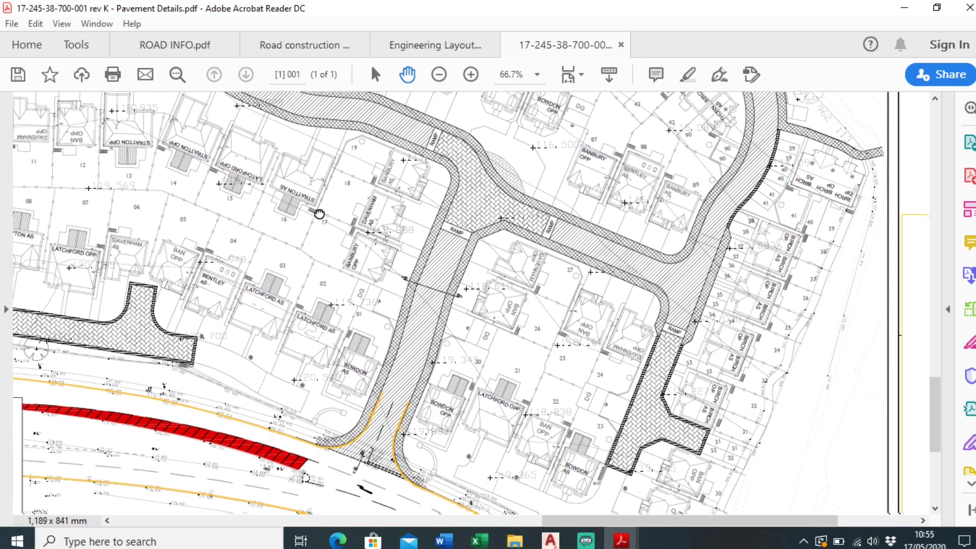
{"action": "scroll", "coordinate": [483, 199], "scroll_direction": "up", "scroll_amount": 3}
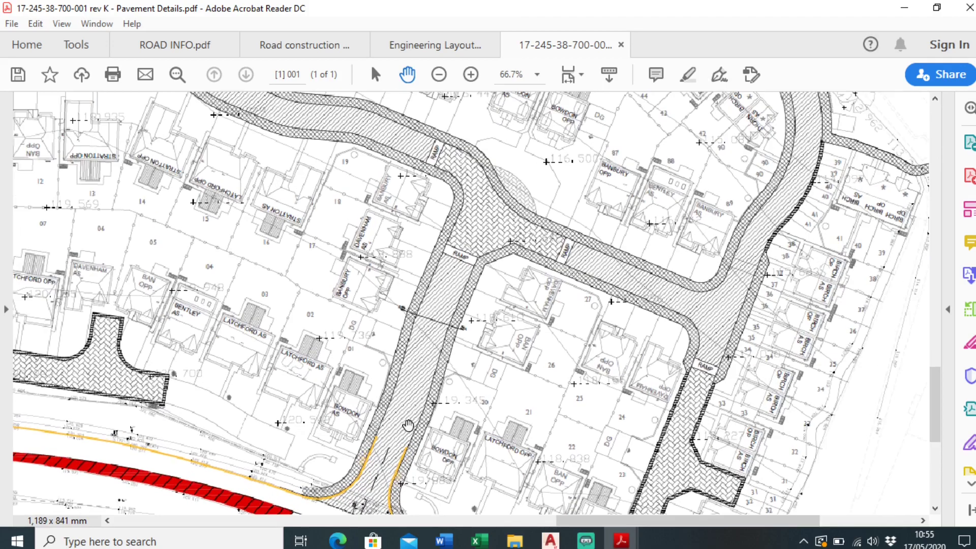
{"action": "left_click_drag", "start_coordinate": [454, 255], "coordinate": [478, 319]}
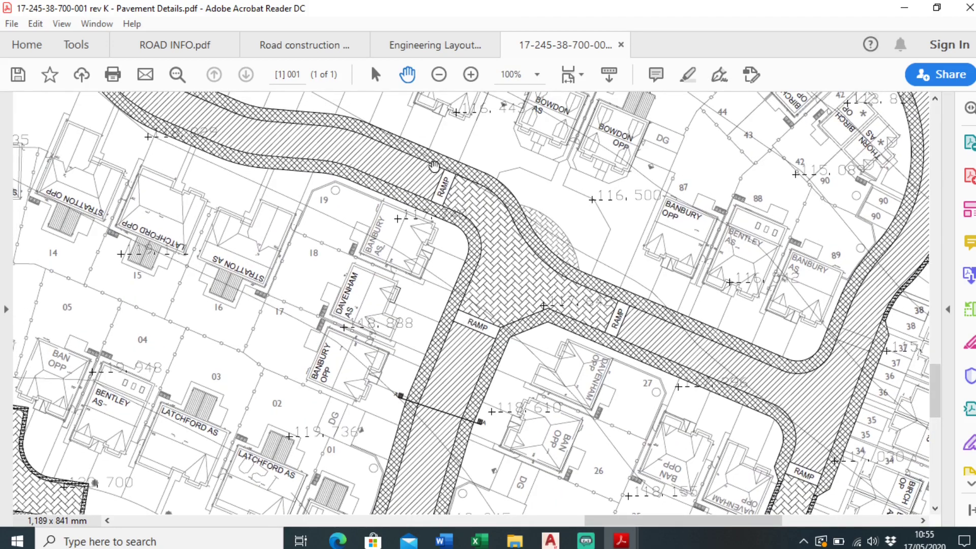
{"action": "left_click", "coordinate": [711, 385]}
{"action": "left_click_drag", "start_coordinate": [677, 275], "coordinate": [545, 135]}
{"action": "scroll", "coordinate": [545, 136], "scroll_direction": "down", "scroll_amount": 2}
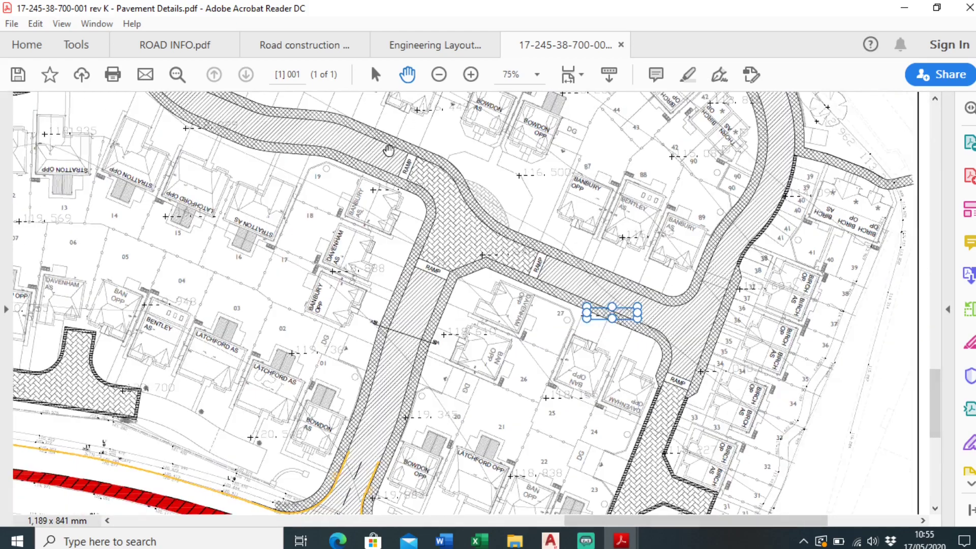
Step: Pan across the upper parts of the pavement layout, then close the Pavement Details drawing
{"action": "mouse_move", "coordinate": [388, 151]}
{"action": "left_mouse_down"}
{"action": "mouse_move", "coordinate": [374, 291]}
{"action": "mouse_move", "coordinate": [306, 311]}
{"action": "left_mouse_up"}
{"action": "mouse_move", "coordinate": [252, 141]}
{"action": "left_mouse_down"}
{"action": "mouse_move", "coordinate": [257, 192]}
{"action": "mouse_move", "coordinate": [320, 328]}
{"action": "left_mouse_up"}
{"action": "left_click_drag", "start_coordinate": [375, 231], "coordinate": [213, 373]}
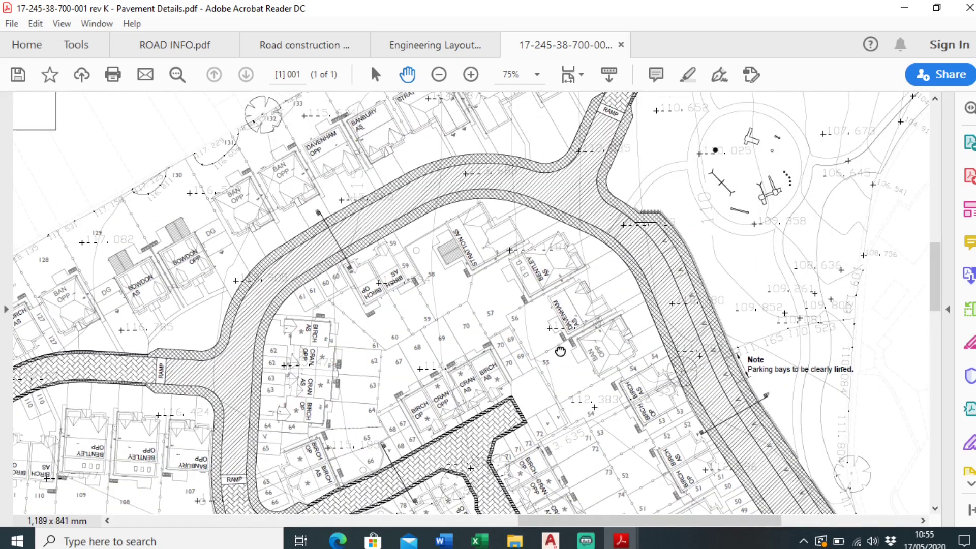
{"action": "scroll", "coordinate": [558, 352], "scroll_direction": "down", "scroll_amount": 10}
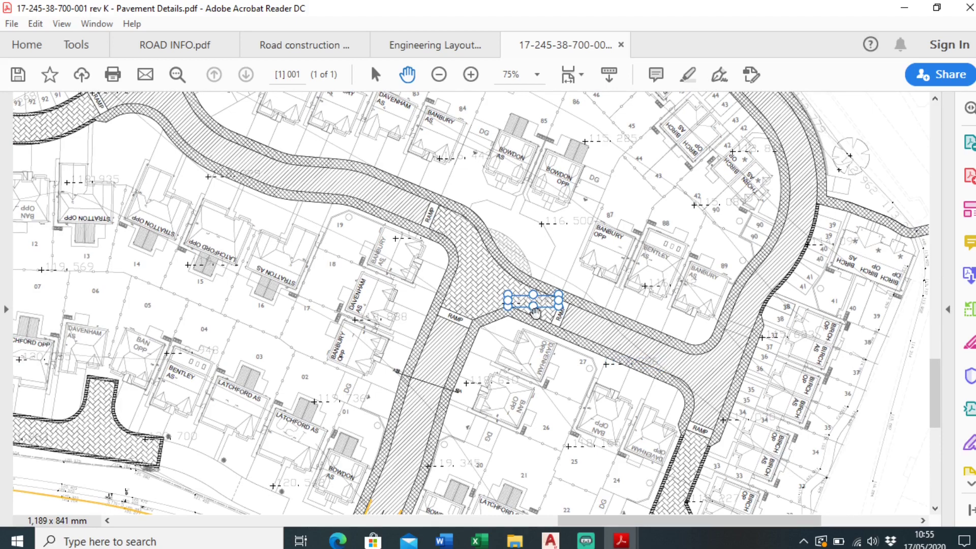
{"action": "scroll", "coordinate": [516, 283], "scroll_direction": "down", "scroll_amount": 3}
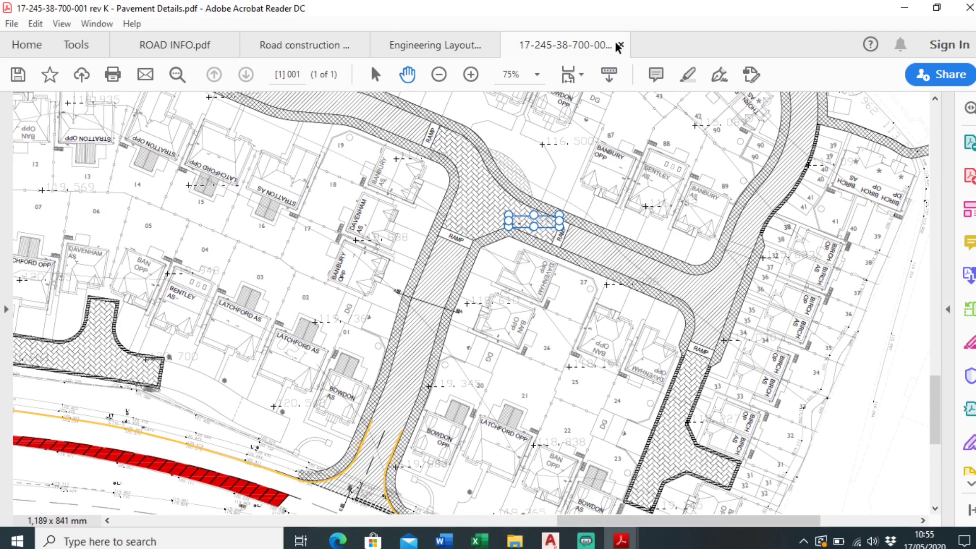
{"action": "left_click", "coordinate": [620, 45]}
Step: Discard changes to Pavement Details, glance over the Road construction Details sheet, and minimize Acrobat Reader
{"action": "left_click", "coordinate": [559, 298]}
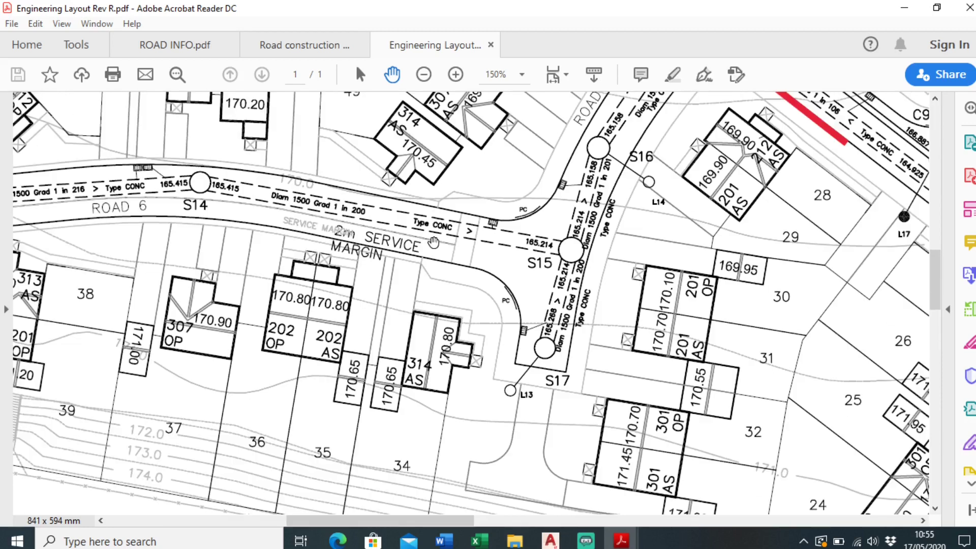
{"action": "left_click", "coordinate": [317, 51]}
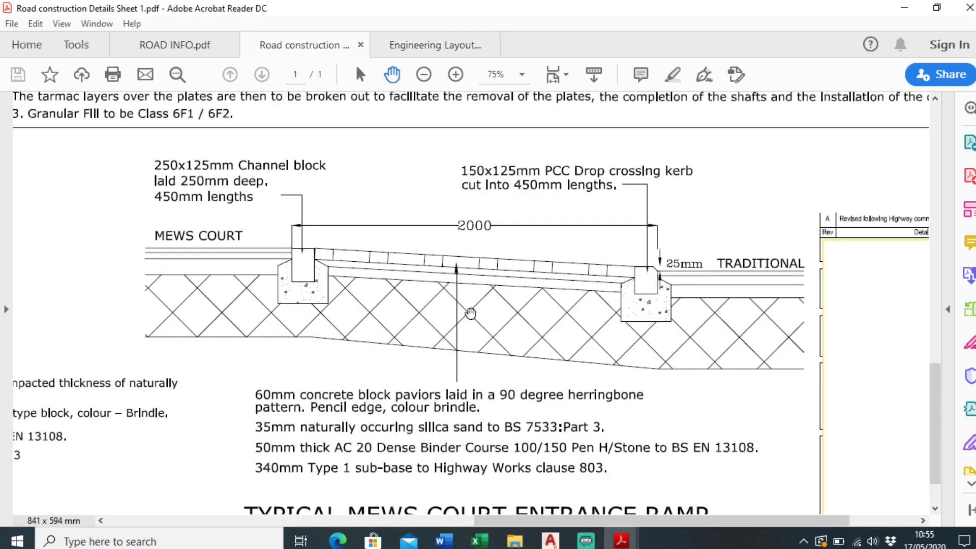
{"action": "scroll", "coordinate": [472, 307], "scroll_direction": "down", "scroll_amount": 2, "text": "ctrl"}
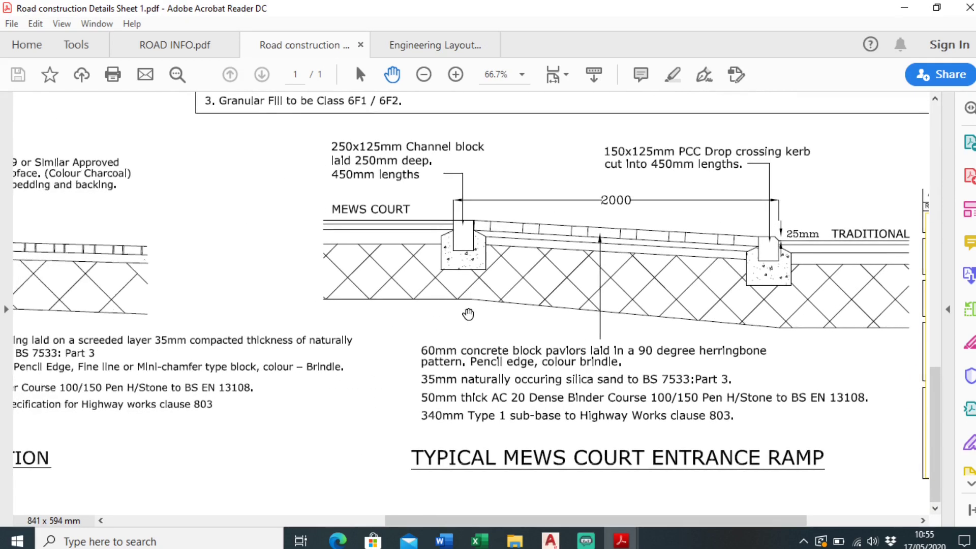
{"action": "scroll", "coordinate": [188, 340], "scroll_direction": "down", "scroll_amount": 1, "text": "ctrl"}
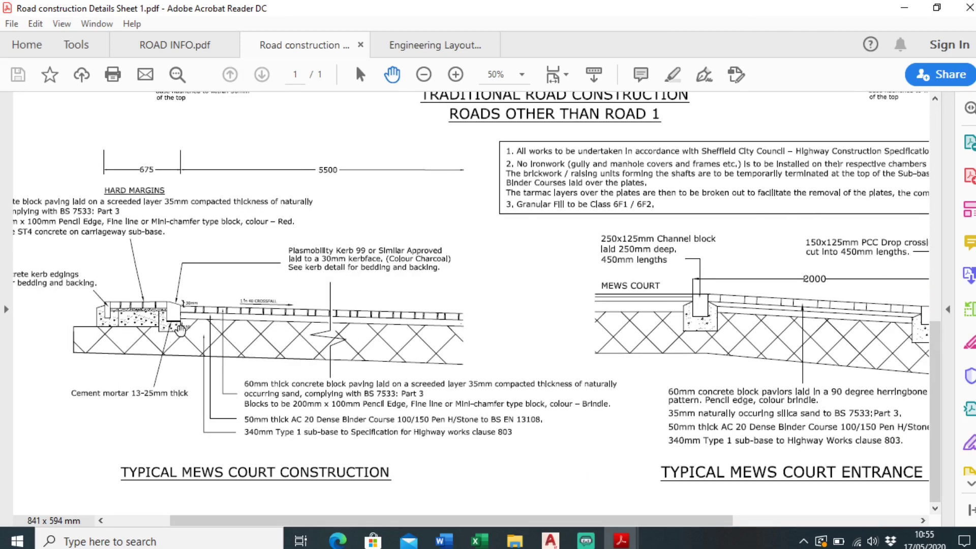
{"action": "scroll", "coordinate": [180, 331], "scroll_direction": "up", "scroll_amount": 1, "text": "ctrl"}
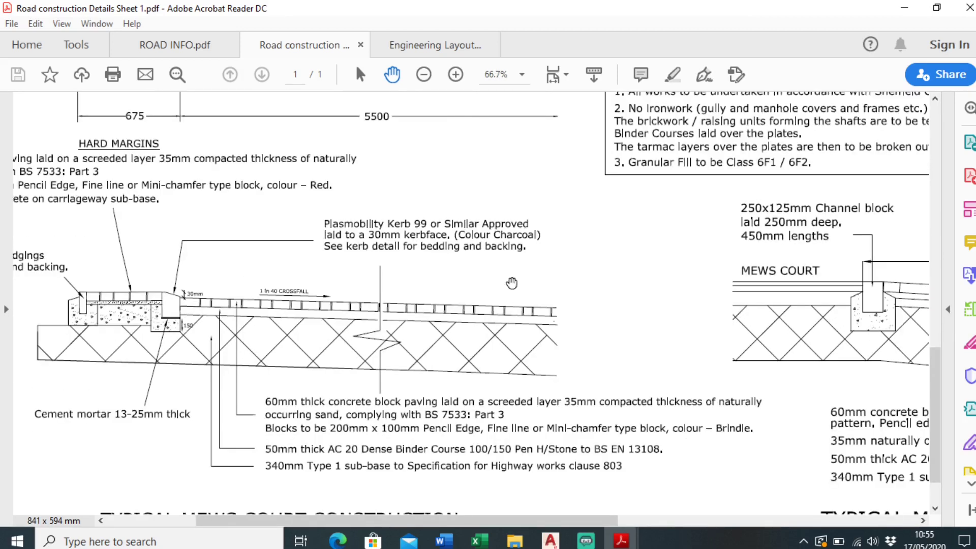
{"action": "left_click", "coordinate": [900, 9]}
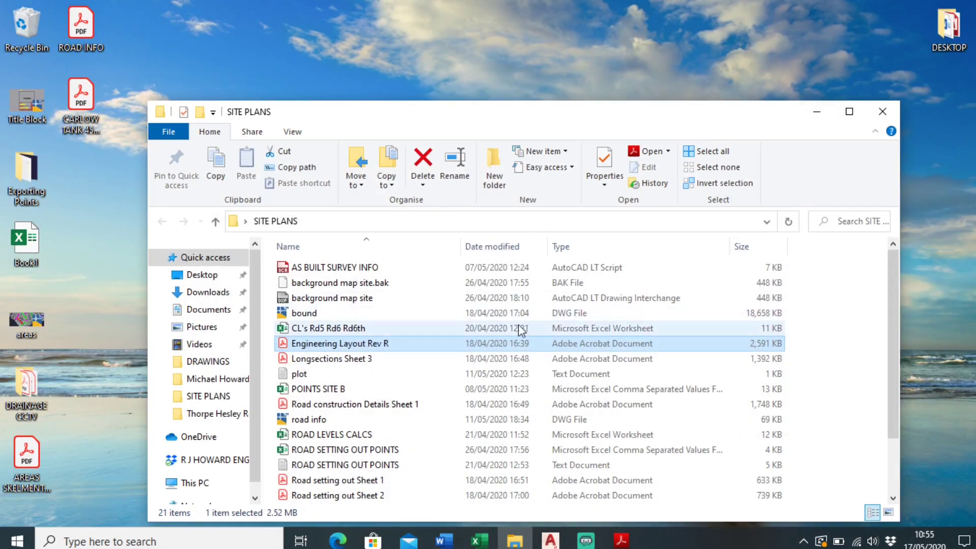
Step: Open road info.dwg, view the ROAD INFO - DIPS sheet, then switch to the Model tab
{"action": "scroll", "coordinate": [385, 386], "scroll_direction": "down", "scroll_amount": 2}
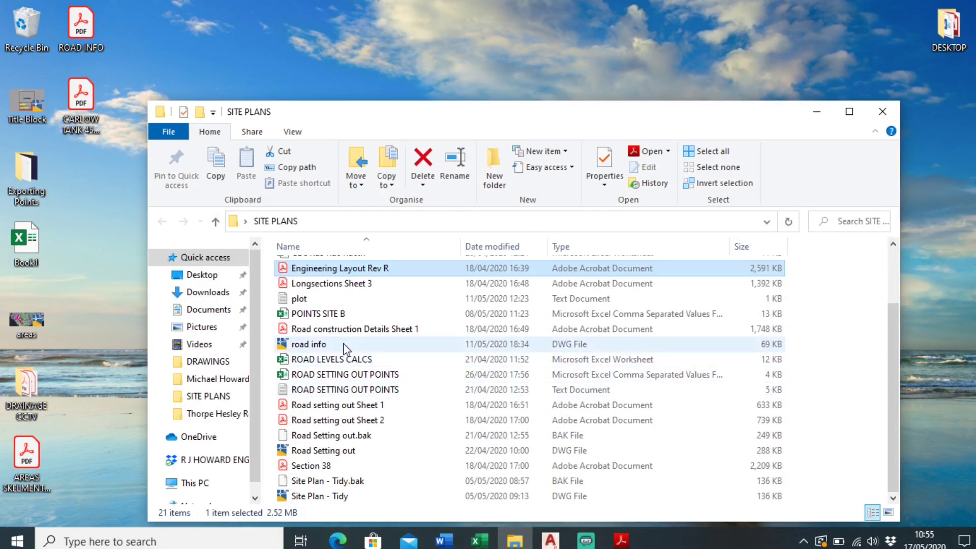
{"action": "double_click", "coordinate": [316, 344]}
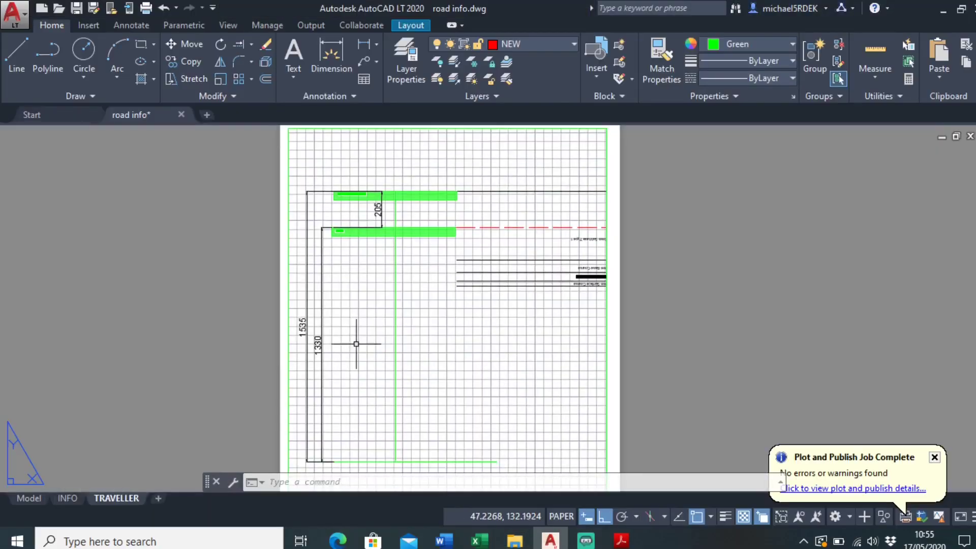
{"action": "scroll", "coordinate": [415, 298], "scroll_direction": "down", "scroll_amount": 2}
{"action": "scroll", "coordinate": [417, 239], "scroll_direction": "up", "scroll_amount": 4}
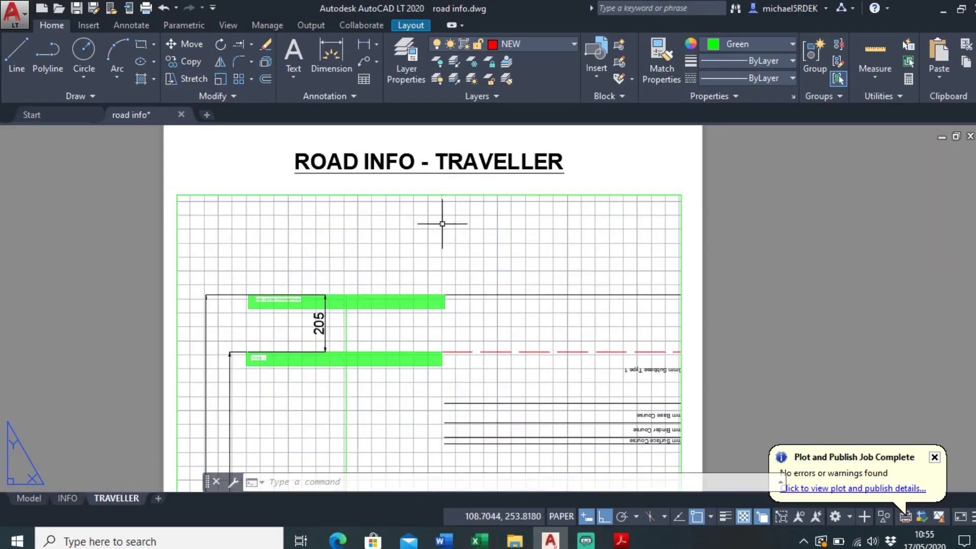
{"action": "scroll", "coordinate": [426, 220], "scroll_direction": "down", "scroll_amount": 3}
{"action": "scroll", "coordinate": [392, 305], "scroll_direction": "up", "scroll_amount": 1}
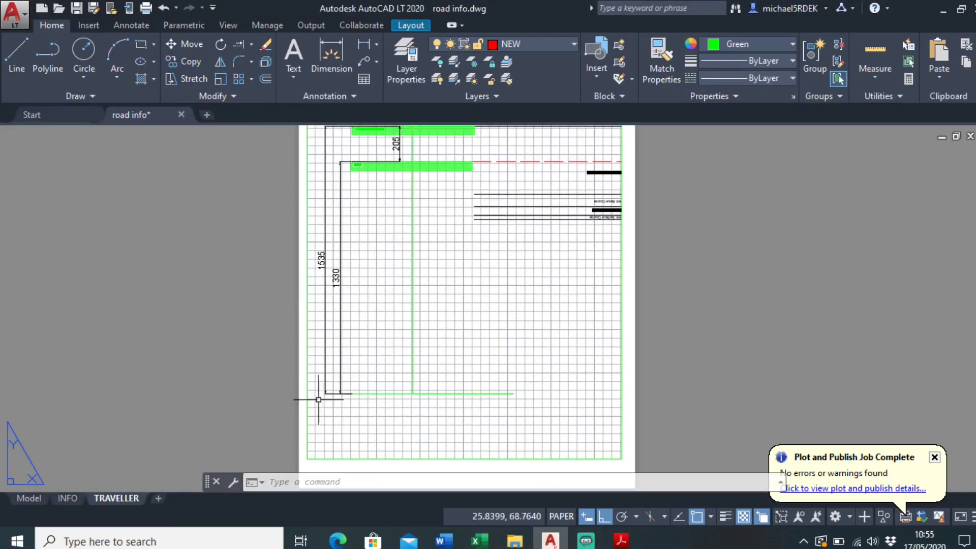
{"action": "left_click", "coordinate": [68, 498]}
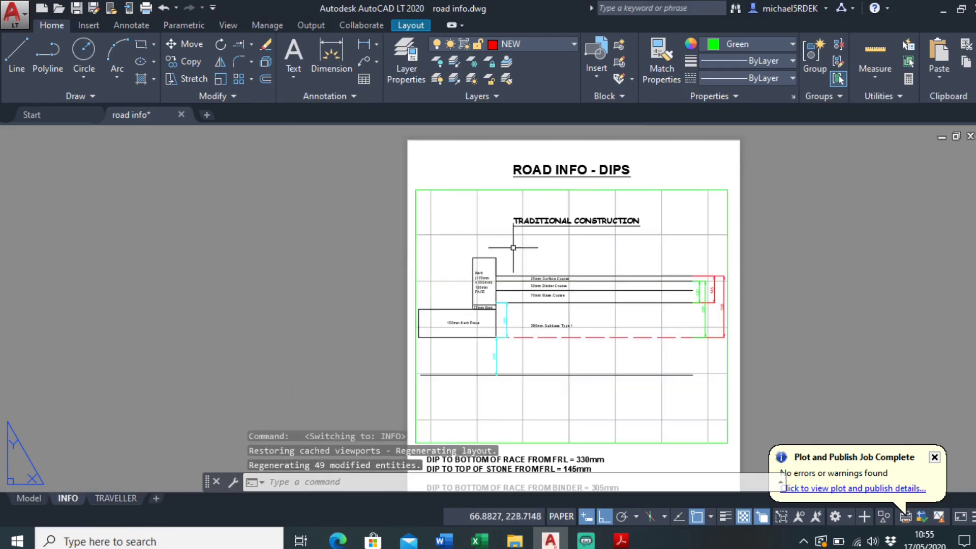
{"action": "scroll", "coordinate": [539, 325], "scroll_direction": "up", "scroll_amount": 2}
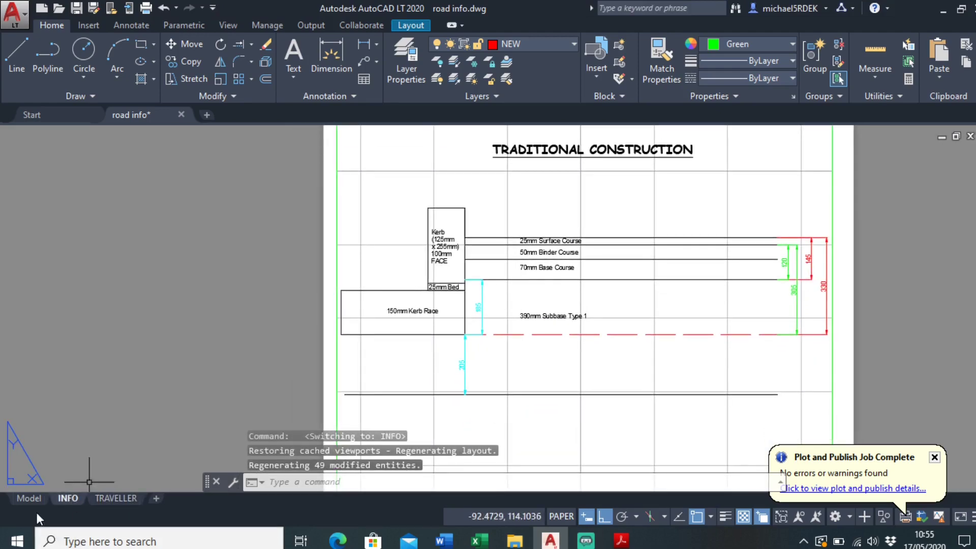
{"action": "left_click", "coordinate": [29, 498]}
{"action": "scroll", "coordinate": [249, 325], "scroll_direction": "up", "scroll_amount": 6}
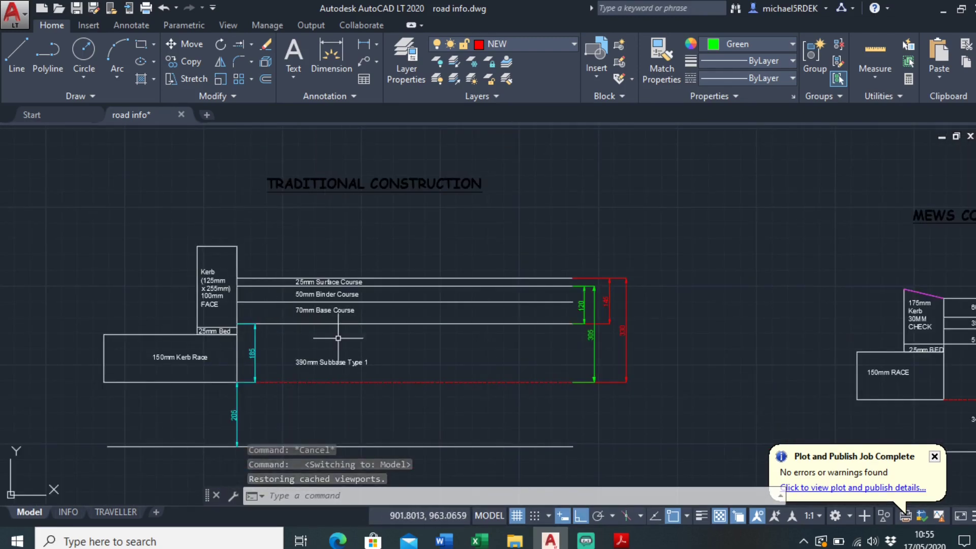
{"action": "scroll", "coordinate": [329, 331], "scroll_direction": "down", "scroll_amount": 2}
{"action": "scroll", "coordinate": [328, 331], "scroll_direction": "down", "scroll_amount": 1}
{"action": "scroll", "coordinate": [661, 252], "scroll_direction": "up", "scroll_amount": 3}
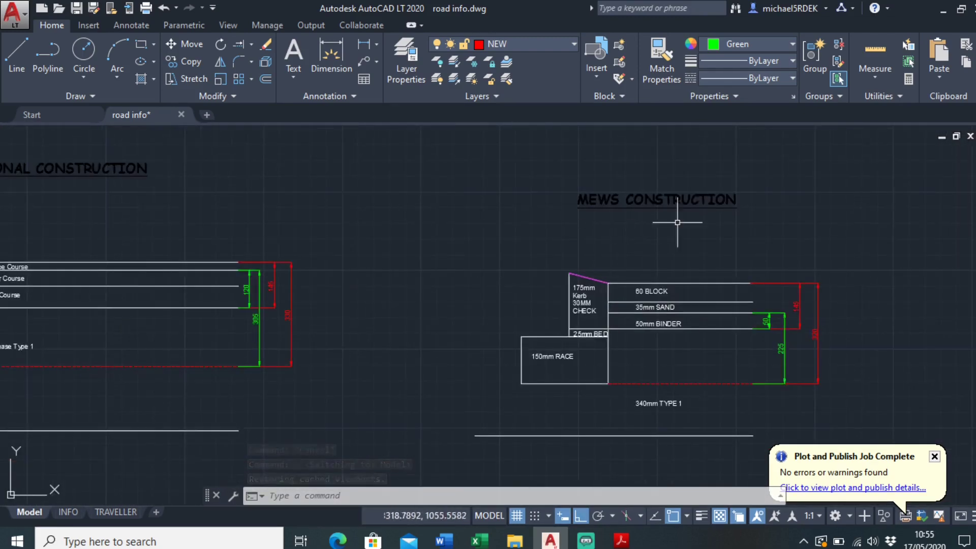
{"action": "scroll", "coordinate": [608, 275], "scroll_direction": "down", "scroll_amount": 2}
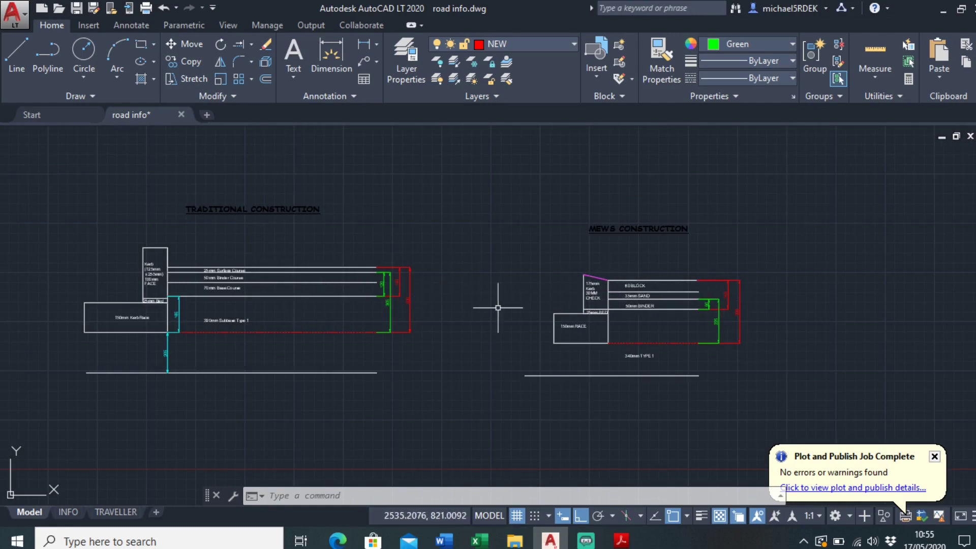
{"action": "scroll", "coordinate": [477, 309], "scroll_direction": "down", "scroll_amount": 2}
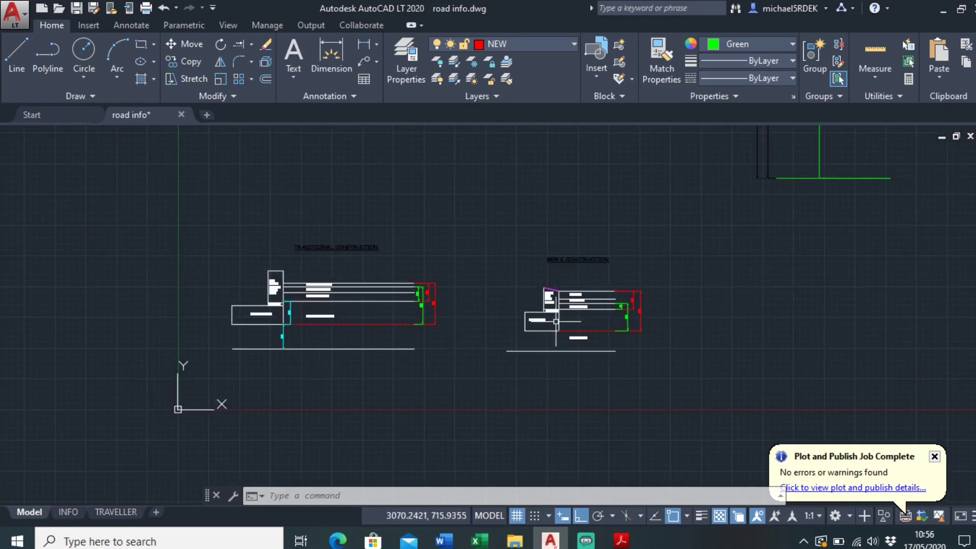
{"action": "scroll", "coordinate": [523, 319], "scroll_direction": "up", "scroll_amount": 2}
{"action": "scroll", "coordinate": [524, 319], "scroll_direction": "up", "scroll_amount": 3}
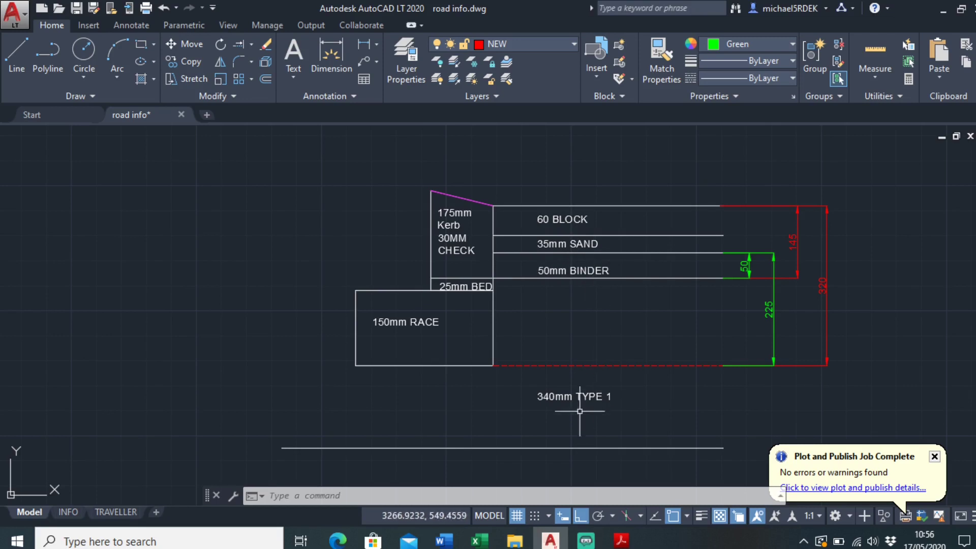
{"action": "scroll", "coordinate": [557, 410], "scroll_direction": "down", "scroll_amount": 4}
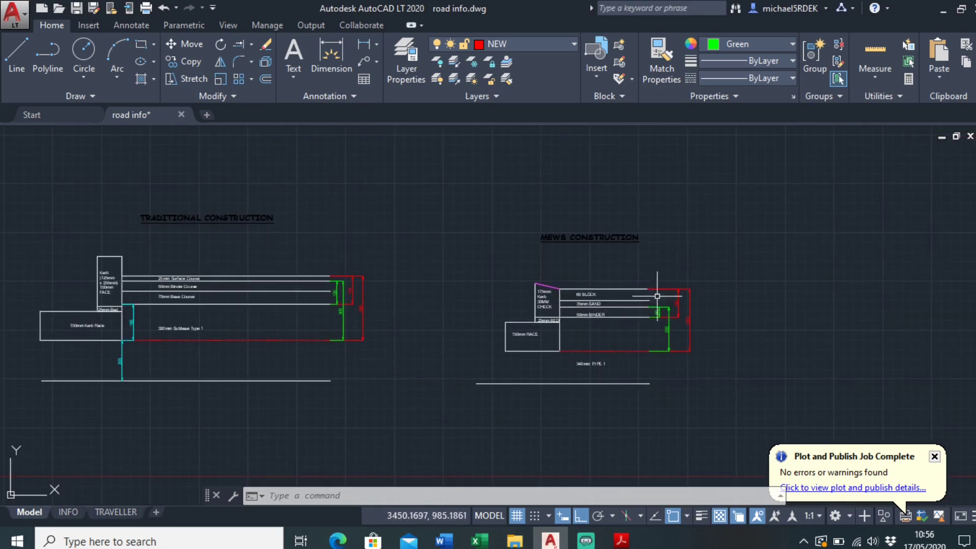
Step: Copy the Mews Construction cross-section to a new area, based at its baseline's left end with Ortho off
{"action": "scroll", "coordinate": [433, 322], "scroll_direction": "down", "scroll_amount": 1}
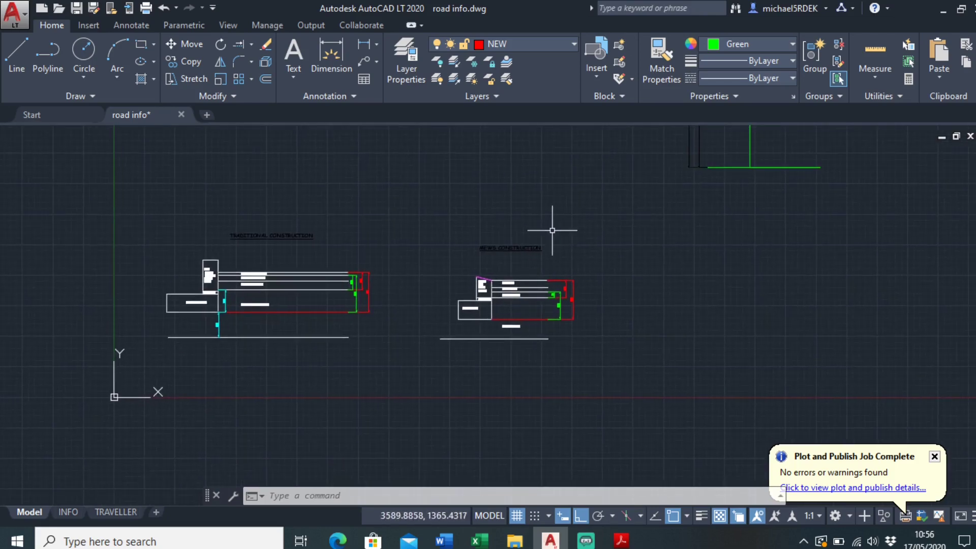
{"action": "scroll", "coordinate": [512, 214], "scroll_direction": "up", "scroll_amount": 3}
{"action": "scroll", "coordinate": [509, 257], "scroll_direction": "down", "scroll_amount": 2}
{"action": "mouse_move", "coordinate": [482, 220]}
{"action": "left_mouse_down"}
{"action": "mouse_move", "coordinate": [339, 403]}
{"action": "mouse_move", "coordinate": [660, 224]}
{"action": "mouse_move", "coordinate": [641, 234]}
{"action": "left_mouse_up"}
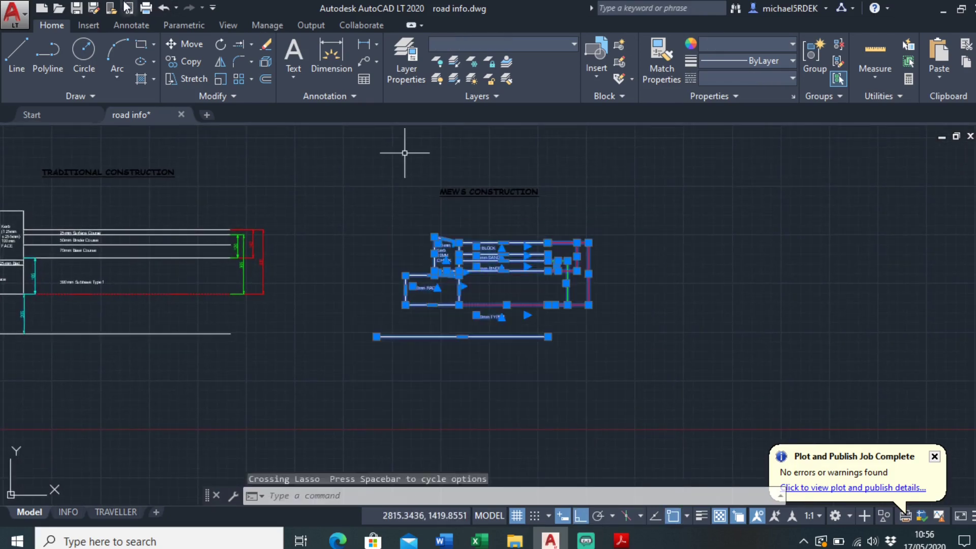
{"action": "left_click", "coordinate": [183, 61]}
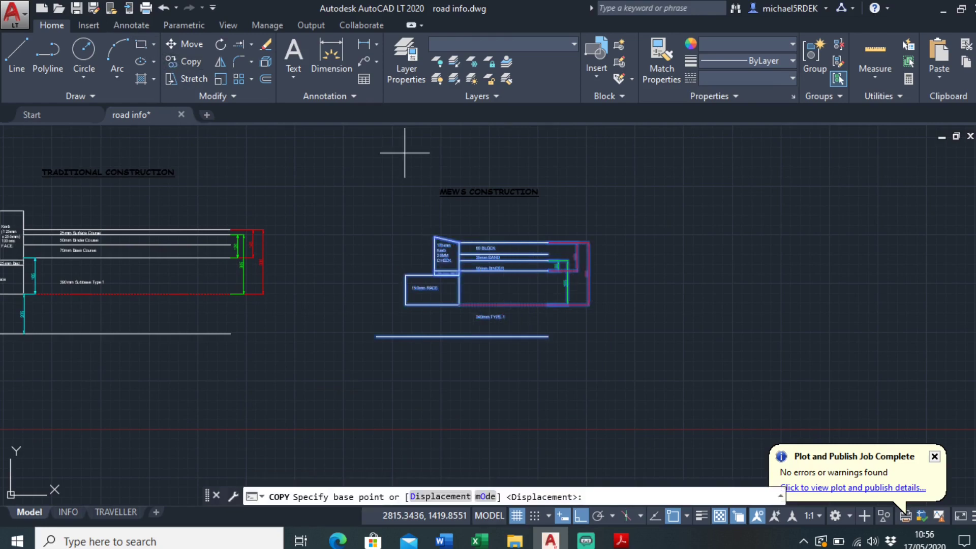
{"action": "left_click", "coordinate": [378, 336]}
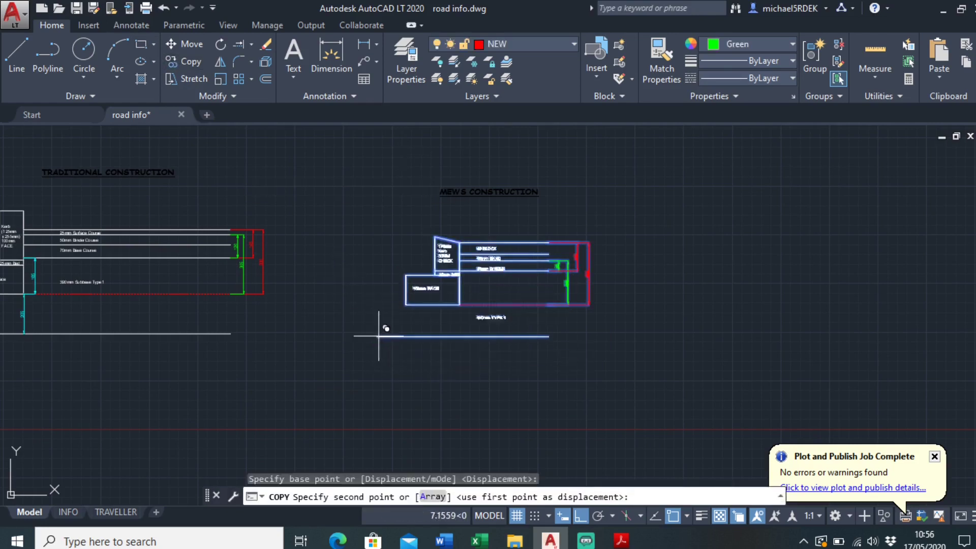
{"action": "left_click", "coordinate": [581, 517]}
{"action": "scroll", "coordinate": [641, 391], "scroll_direction": "down", "scroll_amount": 5}
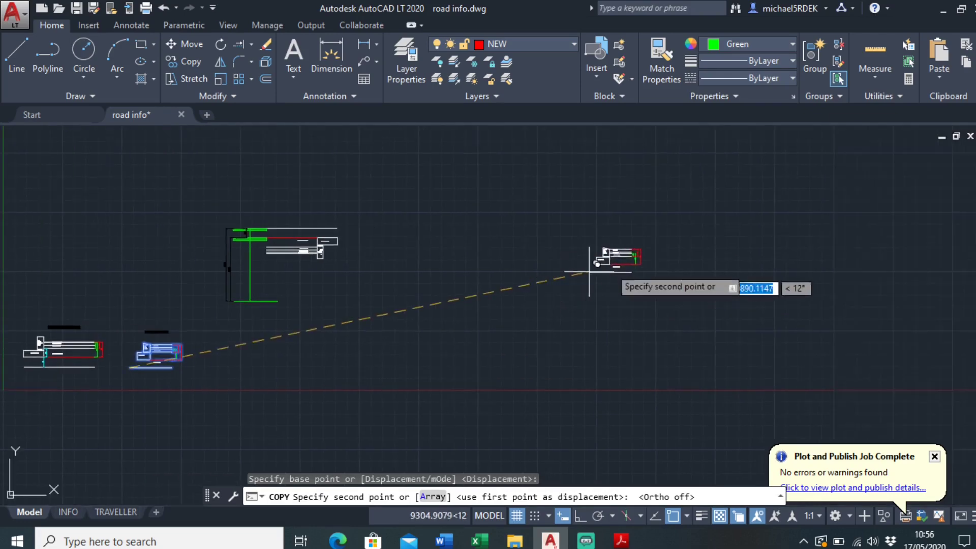
{"action": "left_click", "coordinate": [621, 263]}
{"action": "right_click", "coordinate": [516, 328]}
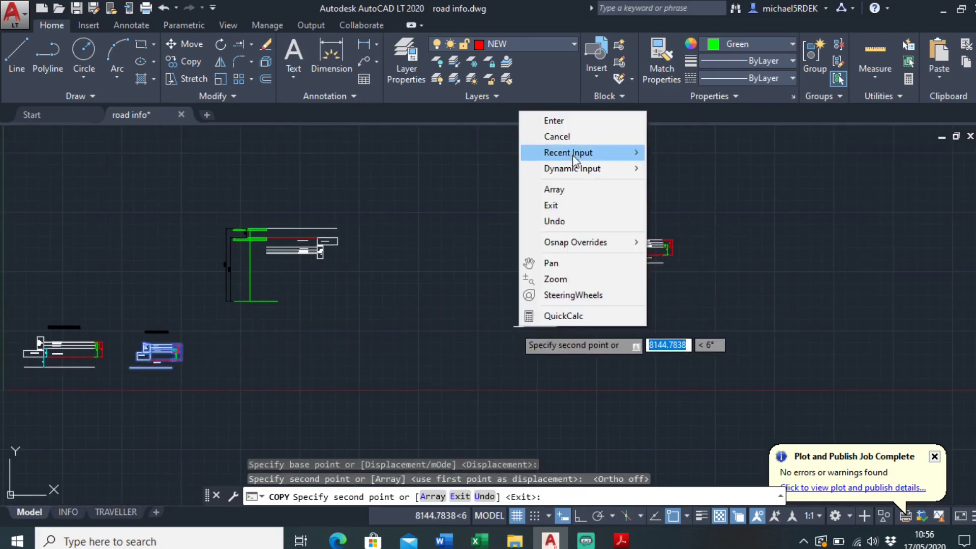
{"action": "left_click", "coordinate": [555, 120]}
Step: Copy the Traditional Construction cross-section beside the Mews copy, based at its baseline's left end
{"action": "scroll", "coordinate": [279, 323], "scroll_direction": "up", "scroll_amount": 6}
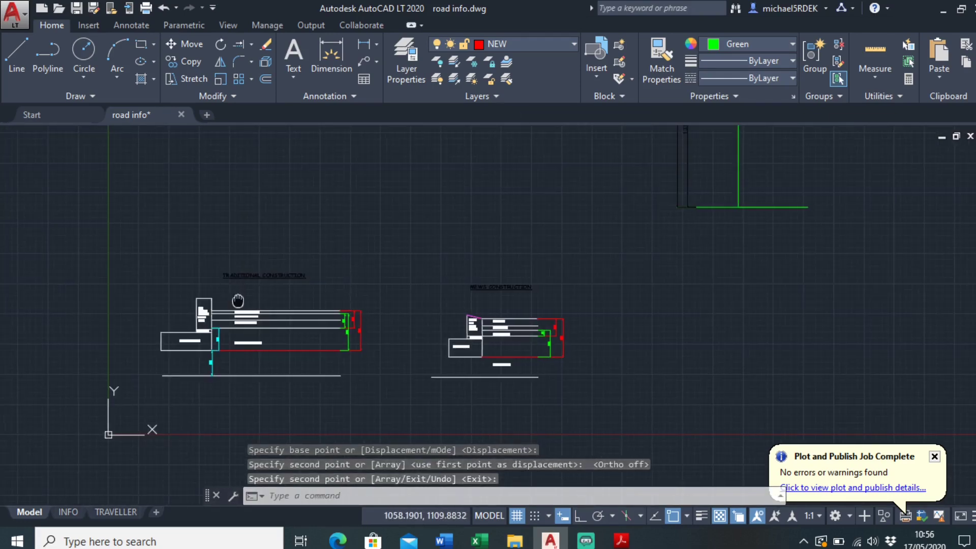
{"action": "mouse_move", "coordinate": [296, 212]}
{"action": "left_mouse_down"}
{"action": "mouse_move", "coordinate": [229, 233]}
{"action": "mouse_move", "coordinate": [215, 386]}
{"action": "mouse_move", "coordinate": [508, 428]}
{"action": "mouse_move", "coordinate": [631, 284]}
{"action": "mouse_move", "coordinate": [325, 213]}
{"action": "left_mouse_up"}
{"action": "left_click", "coordinate": [203, 66]}
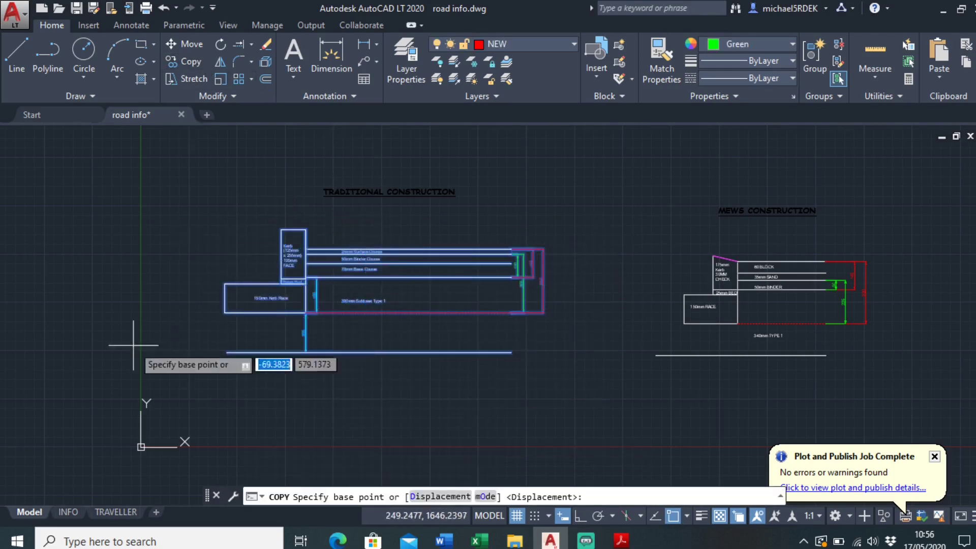
{"action": "left_click", "coordinate": [226, 353]}
{"action": "scroll", "coordinate": [305, 346], "scroll_direction": "down", "scroll_amount": 4}
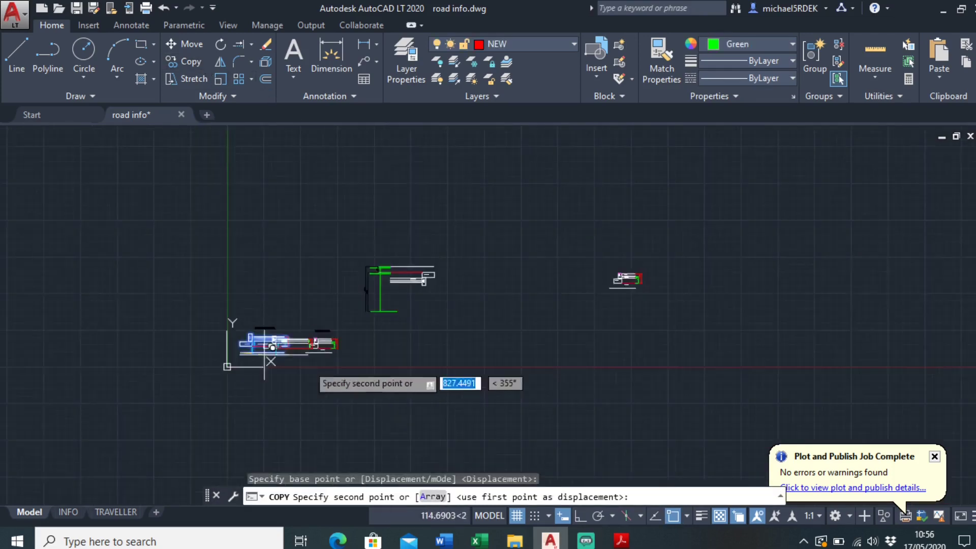
{"action": "scroll", "coordinate": [478, 335], "scroll_direction": "up", "scroll_amount": 3}
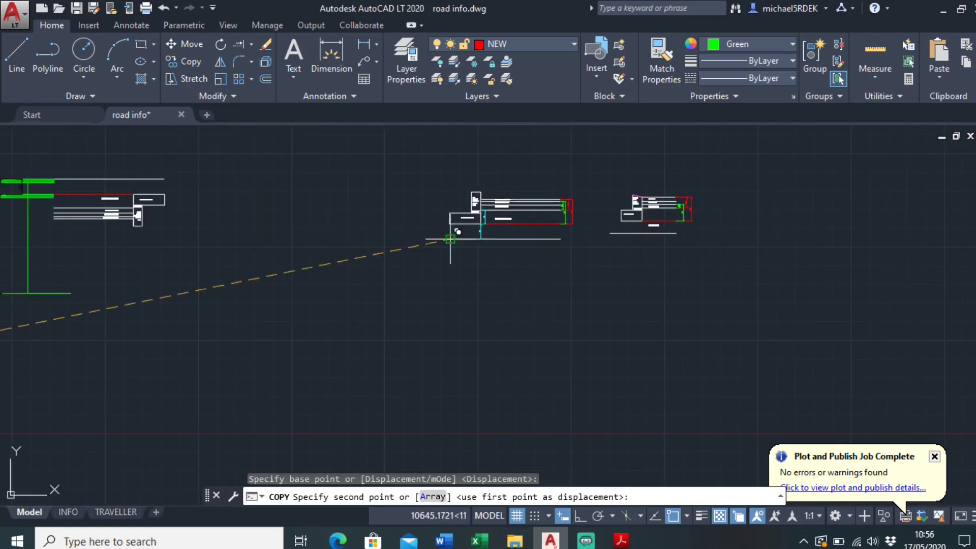
{"action": "left_click", "coordinate": [439, 267]}
{"action": "right_click", "coordinate": [440, 268]}
{"action": "left_click", "coordinate": [489, 279]}
{"action": "scroll", "coordinate": [536, 261], "scroll_direction": "up", "scroll_amount": 5}
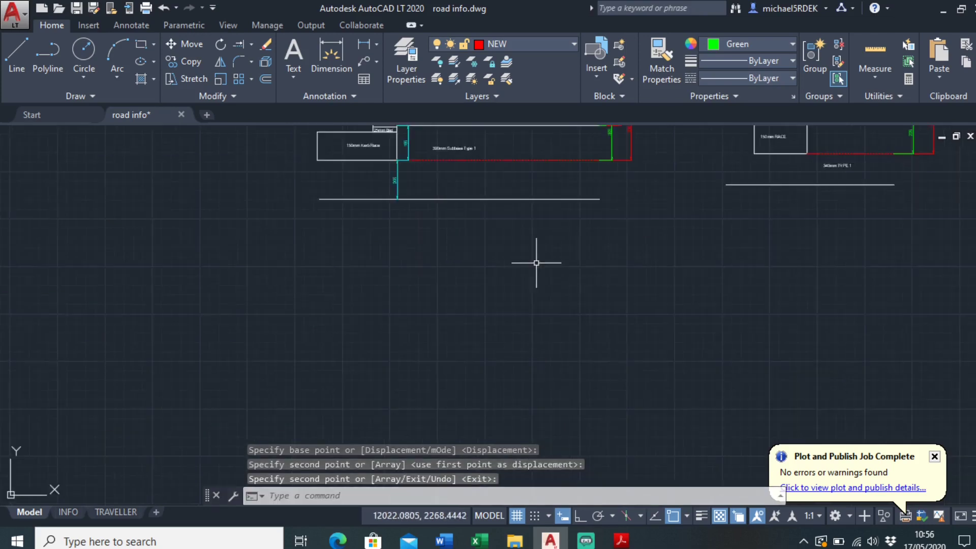
Step: Erase the green, red and cyan depth dimensions from the copied kerb race section
{"action": "scroll", "coordinate": [502, 338], "scroll_direction": "down", "scroll_amount": 3}
{"action": "scroll", "coordinate": [557, 289], "scroll_direction": "up", "scroll_amount": 3}
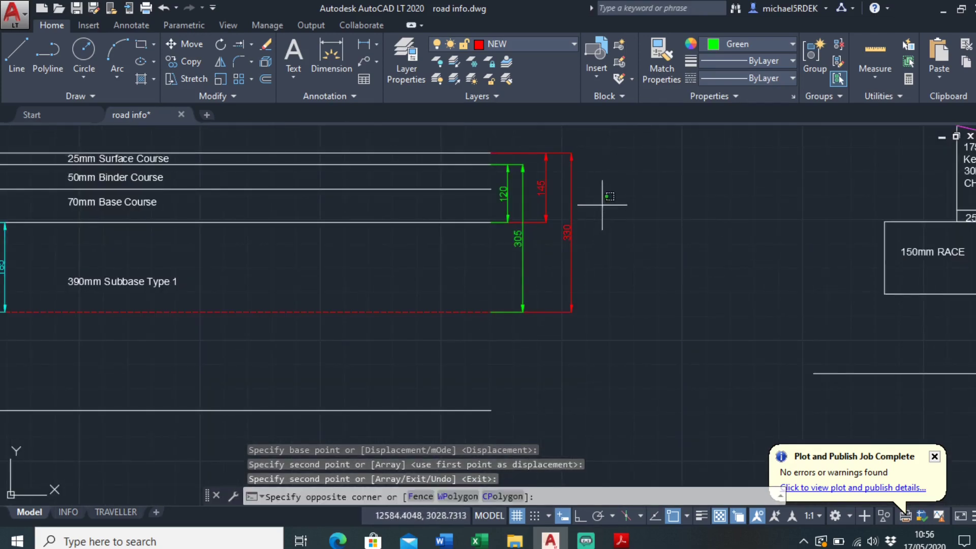
{"action": "left_click_drag", "start_coordinate": [601, 206], "coordinate": [475, 203]}
{"action": "key", "text": "Delete"}
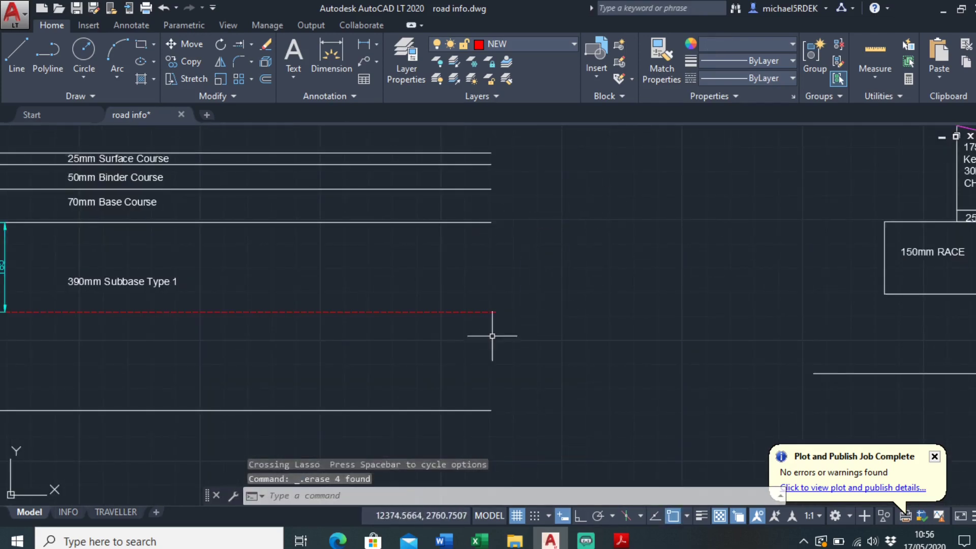
{"action": "scroll", "coordinate": [525, 327], "scroll_direction": "down", "scroll_amount": 2}
{"action": "scroll", "coordinate": [569, 325], "scroll_direction": "up", "scroll_amount": 2}
{"action": "left_click", "coordinate": [286, 246]}
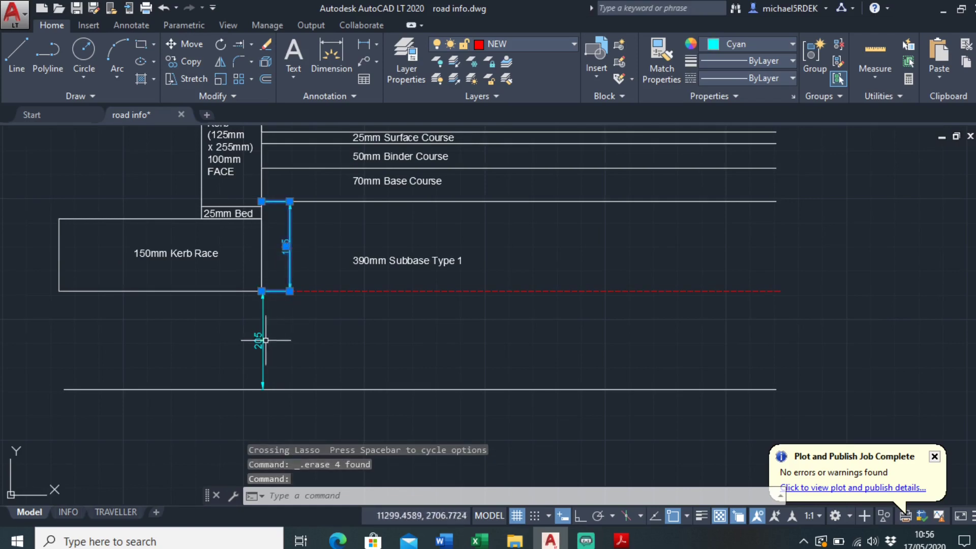
{"action": "key", "text": "Delete"}
Step: Erase the red, 225 and 50 dimensions from the Mews cross-section copy
{"action": "scroll", "coordinate": [326, 331], "scroll_direction": "down", "scroll_amount": 4}
{"action": "scroll", "coordinate": [601, 342], "scroll_direction": "up", "scroll_amount": 1}
{"action": "scroll", "coordinate": [692, 284], "scroll_direction": "up", "scroll_amount": 6}
{"action": "left_click", "coordinate": [715, 272]}
{"action": "left_click", "coordinate": [646, 233]}
{"action": "key", "text": "Delete"}
{"action": "left_click", "coordinate": [655, 330]}
{"action": "left_click", "coordinate": [610, 349]}
{"action": "key", "text": "Delete"}
{"action": "left_click", "coordinate": [590, 307]}
{"action": "left_click", "coordinate": [539, 257]}
{"action": "key", "text": "Delete"}
Step: Pan and zoom so both stripped cross-section copies sit centred side by side
{"action": "scroll", "coordinate": [473, 331], "scroll_direction": "down", "scroll_amount": 5}
{"action": "left_click_drag", "start_coordinate": [424, 337], "coordinate": [493, 330]}
{"action": "left_click_drag", "start_coordinate": [294, 315], "coordinate": [361, 289]}
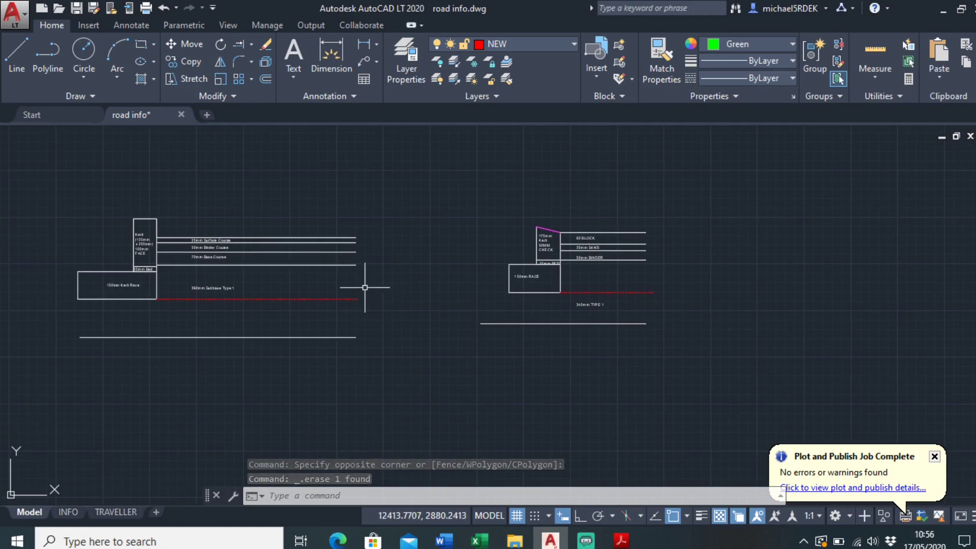
{"action": "scroll", "coordinate": [541, 242], "scroll_direction": "up", "scroll_amount": 2}
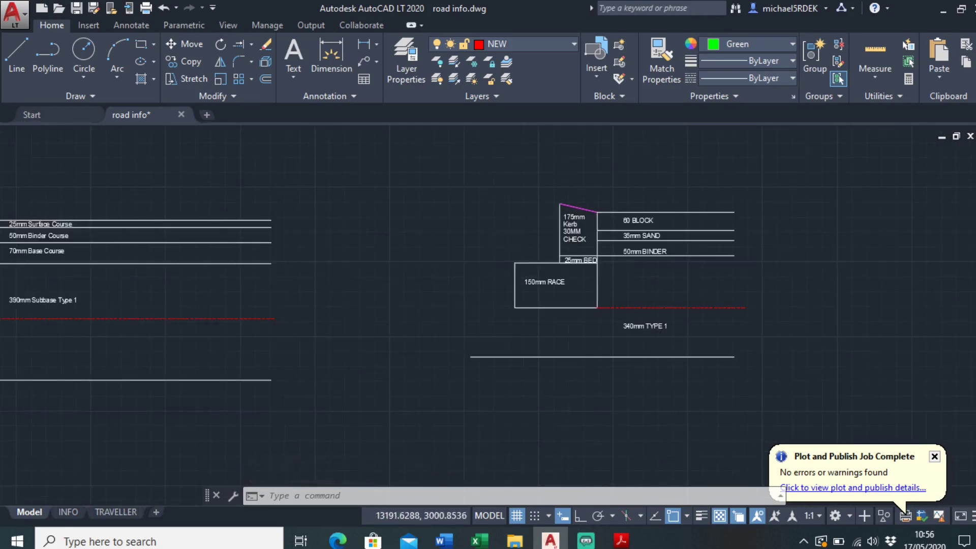
{"action": "scroll", "coordinate": [574, 257], "scroll_direction": "down", "scroll_amount": 3}
{"action": "scroll", "coordinate": [585, 212], "scroll_direction": "up", "scroll_amount": 1}
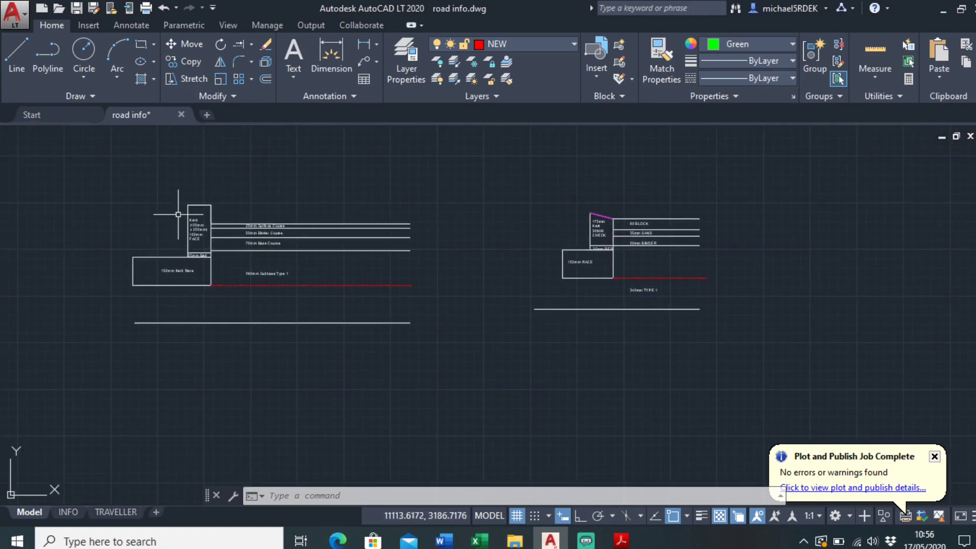
Step: Bring back the Road construction Details PDF and zoom around the Mews Court entrance ramp detail
{"action": "mouse_move", "coordinate": [620, 540]}
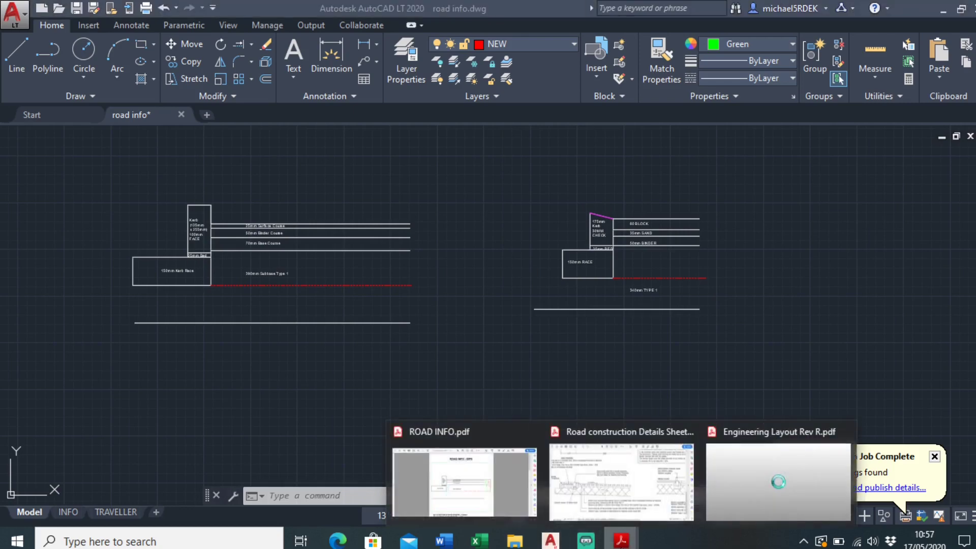
{"action": "left_click", "coordinate": [616, 489]}
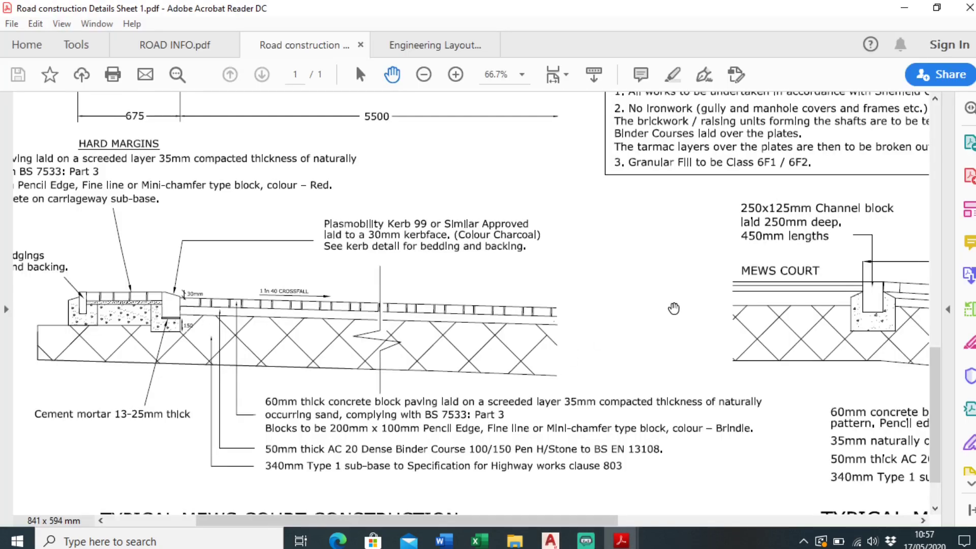
{"action": "scroll", "coordinate": [673, 305], "scroll_direction": "right", "scroll_amount": 5}
{"action": "scroll", "coordinate": [660, 290], "scroll_direction": "down", "scroll_amount": 2}
{"action": "scroll", "coordinate": [646, 263], "scroll_direction": "up", "scroll_amount": 1}
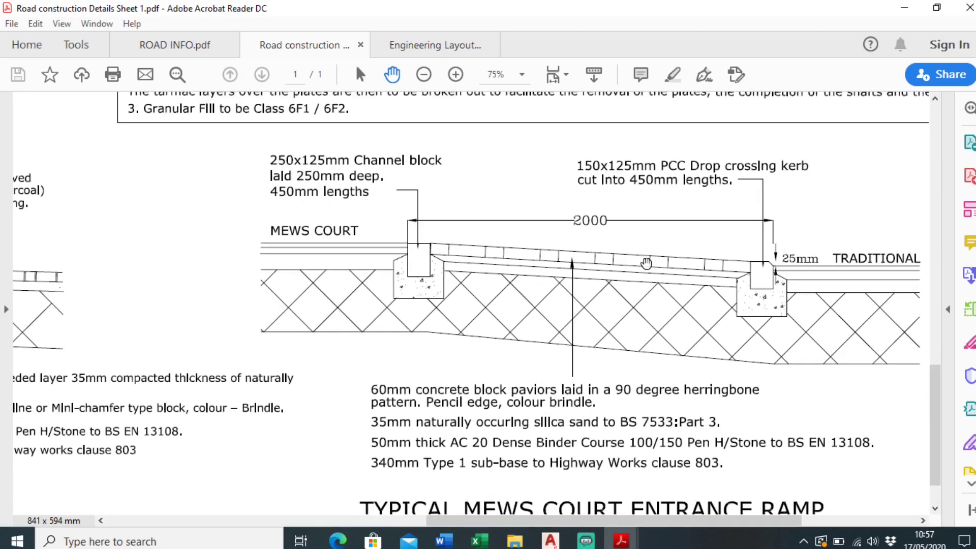
{"action": "scroll", "coordinate": [646, 263], "scroll_direction": "up", "scroll_amount": 1}
{"action": "scroll", "coordinate": [436, 256], "scroll_direction": "down", "scroll_amount": 2}
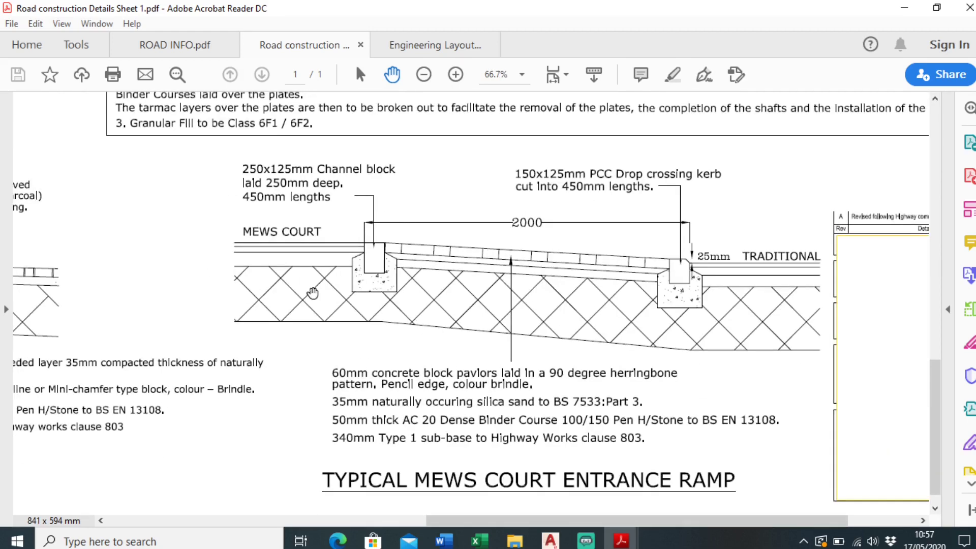
{"action": "scroll", "coordinate": [374, 248], "scroll_direction": "up", "scroll_amount": 1}
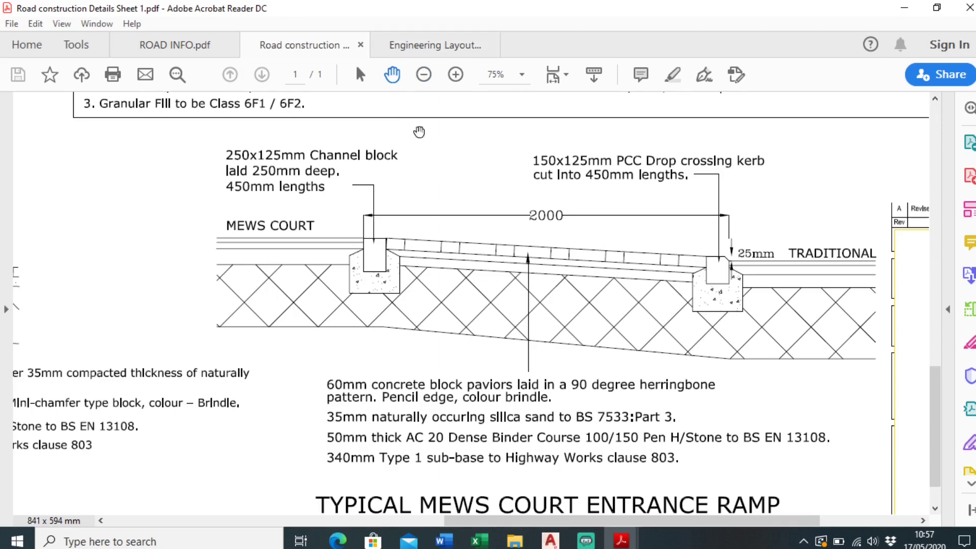
Step: Check the S15 manhole area on the Engineering Layout, then minimize Acrobat Reader
{"action": "left_click", "coordinate": [431, 44]}
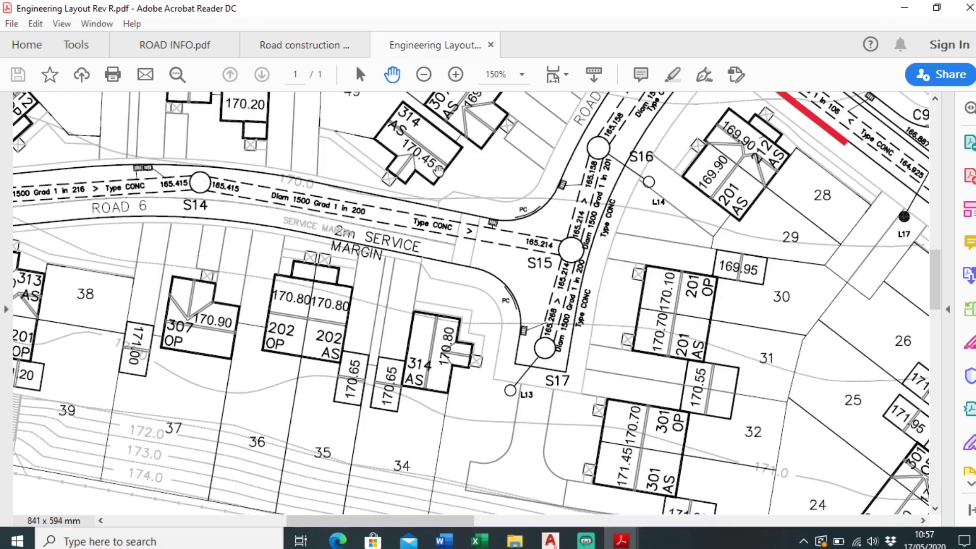
{"action": "scroll", "coordinate": [477, 247], "scroll_direction": "up", "scroll_amount": 3}
{"action": "left_click_drag", "start_coordinate": [447, 279], "coordinate": [432, 316]}
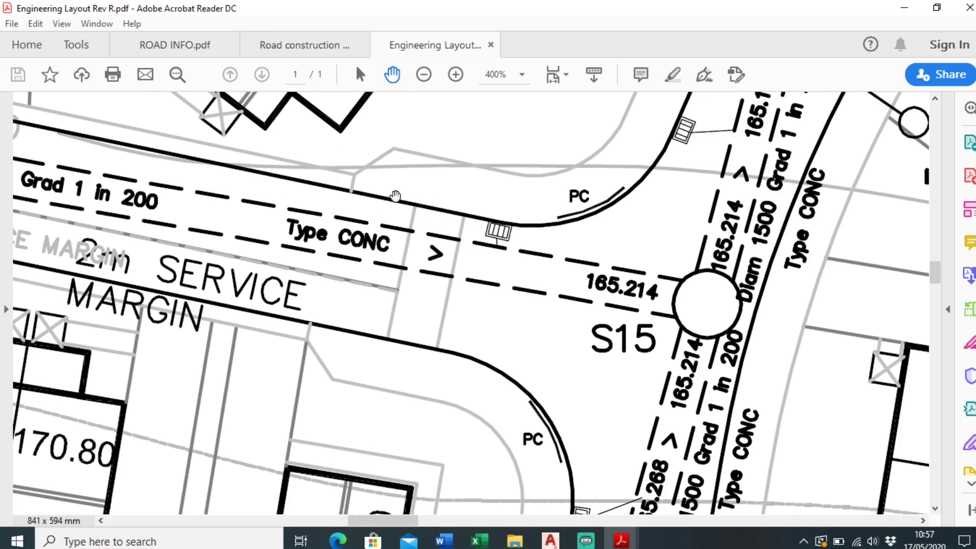
{"action": "left_click", "coordinate": [905, 7]}
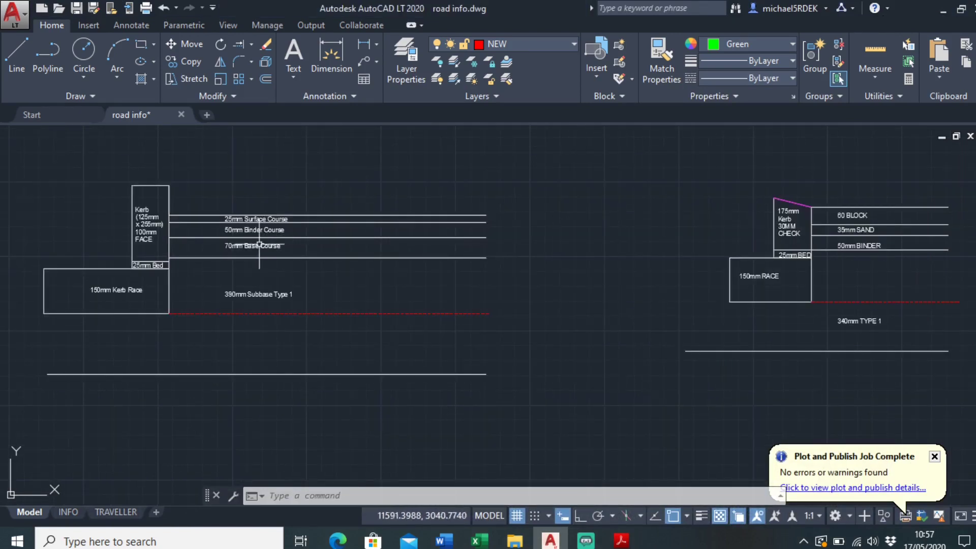
Step: Add a 'top of kerb' layer, colour it magenta, and set it as the current layer
{"action": "scroll", "coordinate": [263, 242], "scroll_direction": "down", "scroll_amount": 3}
{"action": "scroll", "coordinate": [203, 239], "scroll_direction": "up", "scroll_amount": 3}
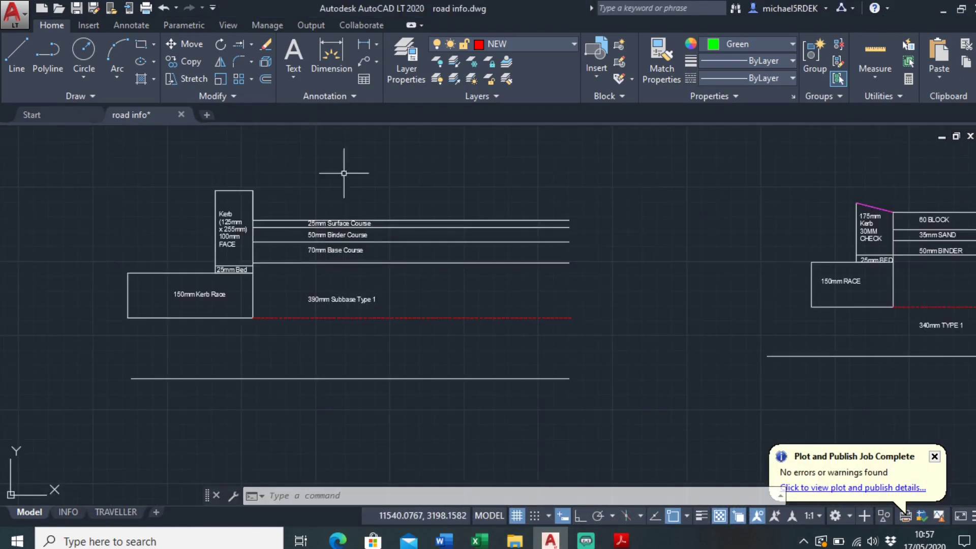
{"action": "left_click", "coordinate": [404, 56]}
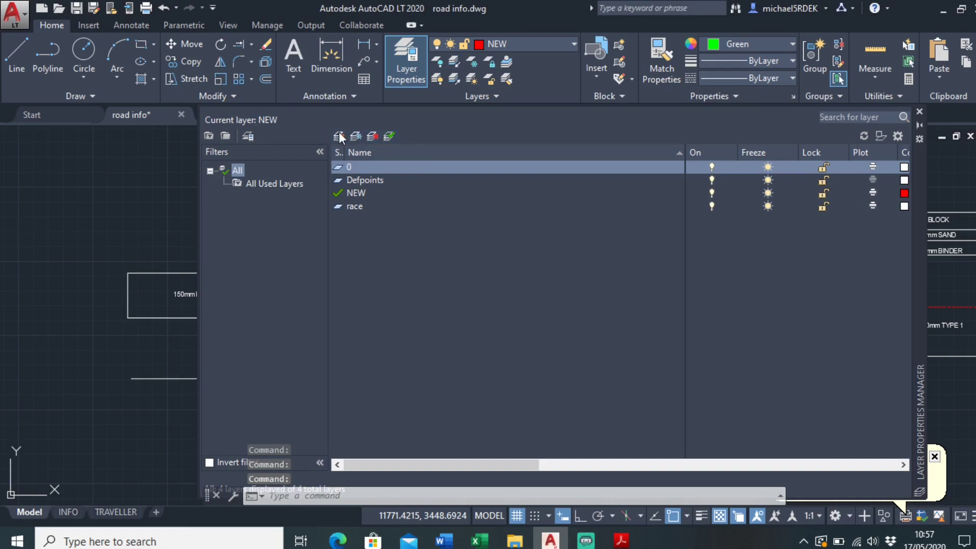
{"action": "left_click", "coordinate": [340, 135]}
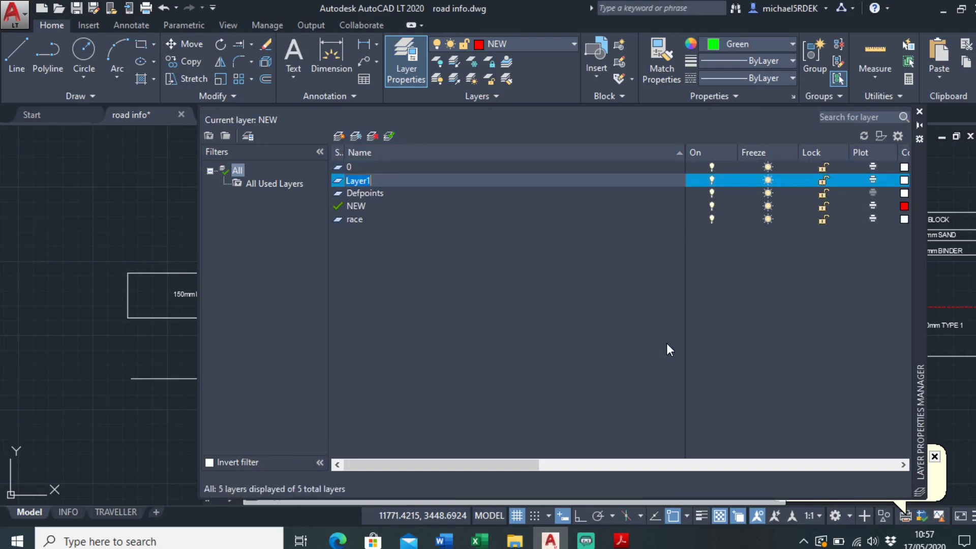
{"action": "type", "text": "top of kerb"}
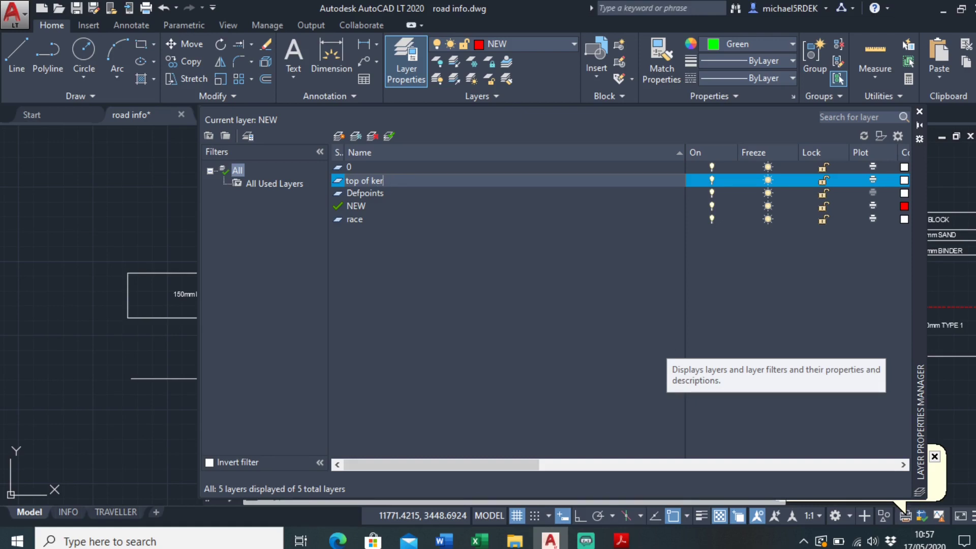
{"action": "left_click", "coordinate": [388, 134]}
{"action": "left_click", "coordinate": [904, 218]}
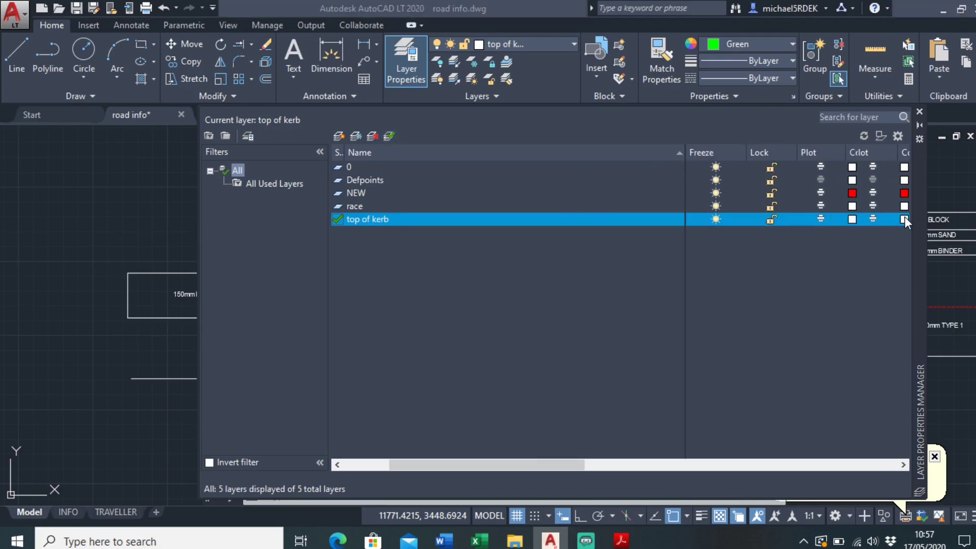
{"action": "left_click", "coordinate": [447, 302]}
{"action": "left_click", "coordinate": [475, 383]}
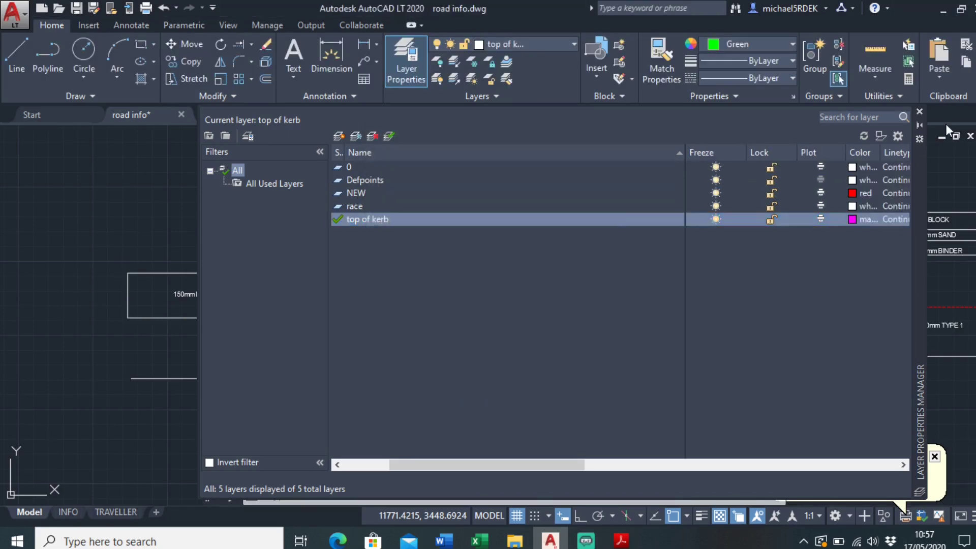
{"action": "left_click", "coordinate": [920, 113]}
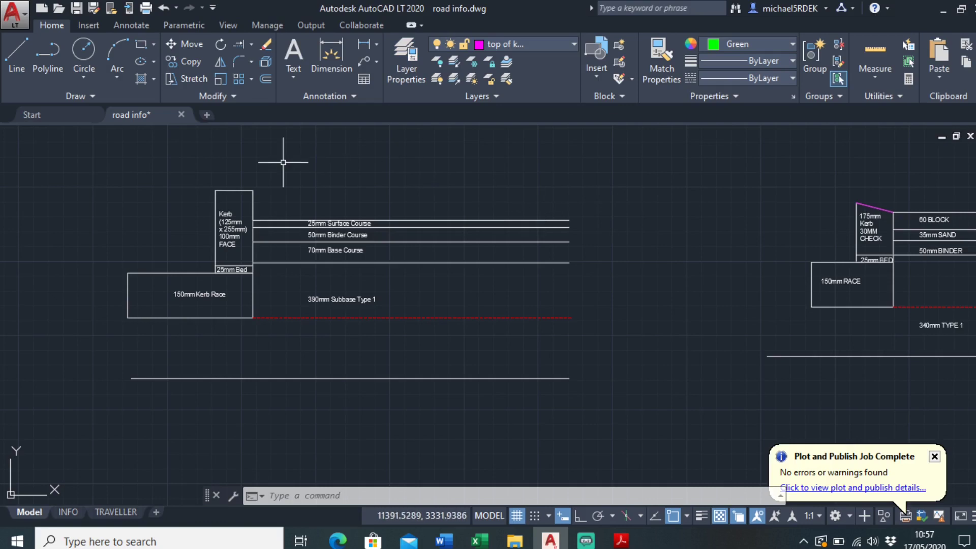
{"action": "left_click", "coordinate": [17, 56]}
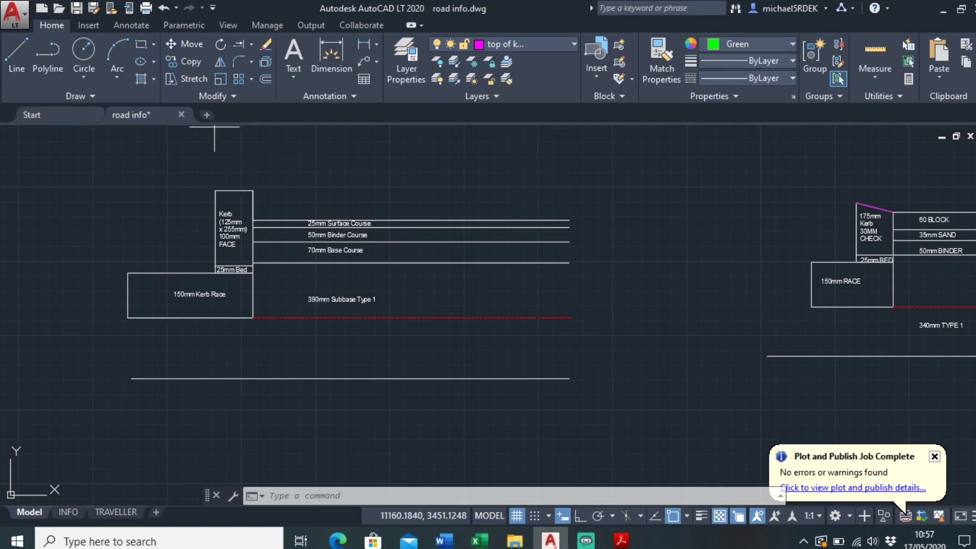
Step: Set the drawing colour to ByLayer and turn on Ortho
{"action": "left_click", "coordinate": [215, 190]}
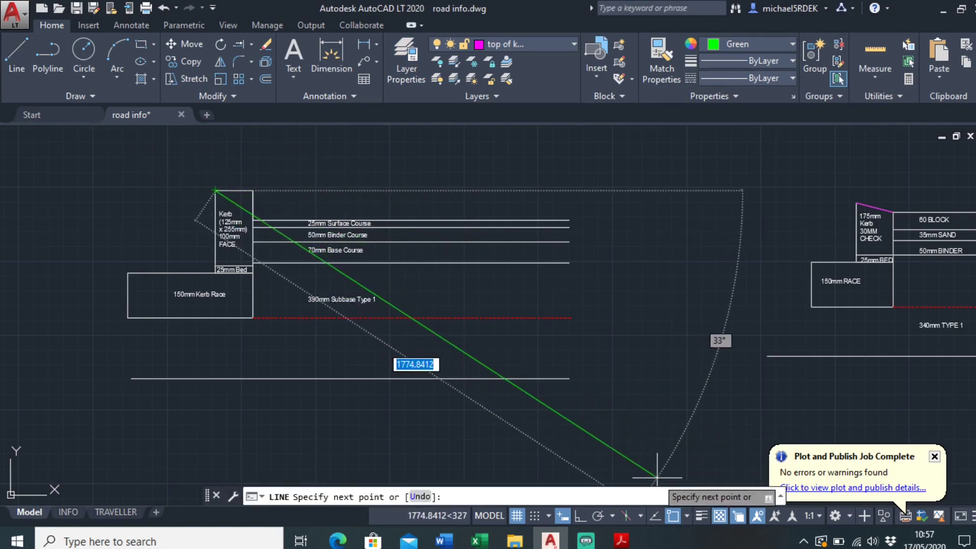
{"action": "key", "text": "Escape"}
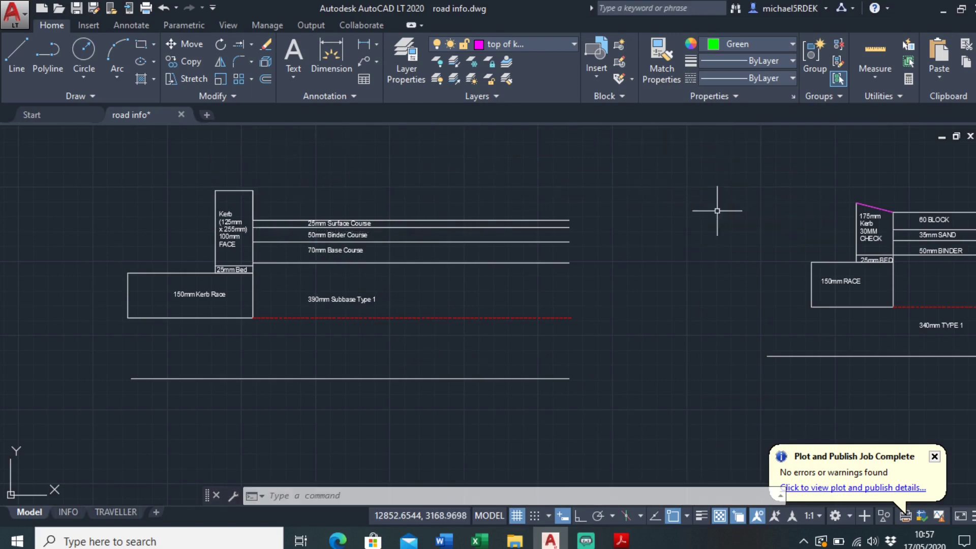
{"action": "left_click", "coordinate": [749, 44]}
{"action": "left_click", "coordinate": [752, 61]}
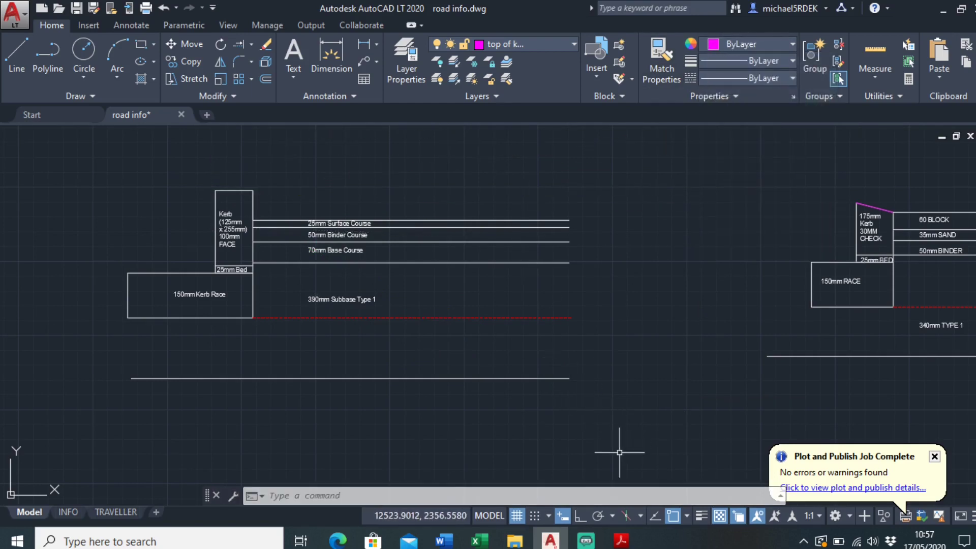
{"action": "left_click", "coordinate": [579, 516]}
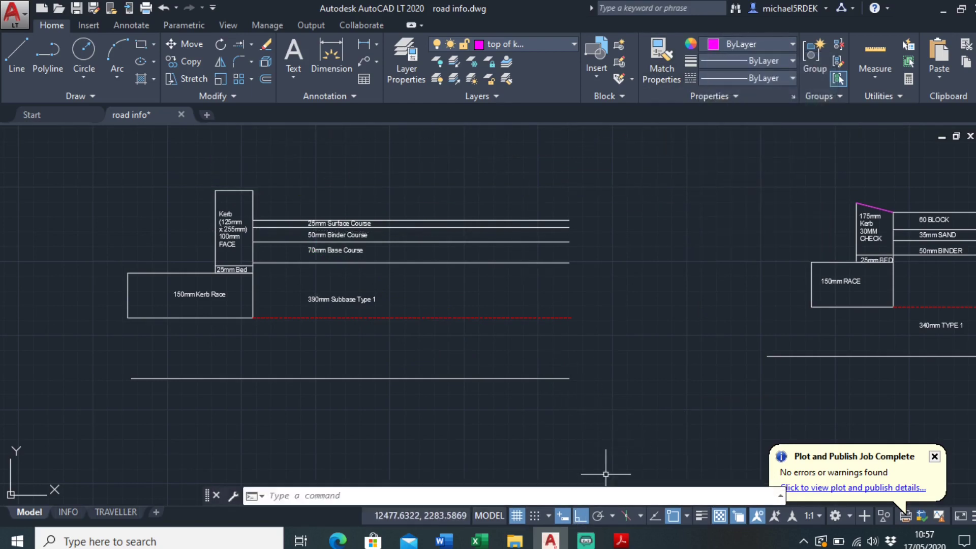
Step: Draw a horizontal line from the left kerb's top-left corner to beyond the right section
{"action": "left_click", "coordinate": [17, 60]}
{"action": "left_click", "coordinate": [215, 191]}
{"action": "scroll", "coordinate": [524, 209], "scroll_direction": "down", "scroll_amount": 2}
{"action": "scroll", "coordinate": [527, 200], "scroll_direction": "down", "scroll_amount": 2}
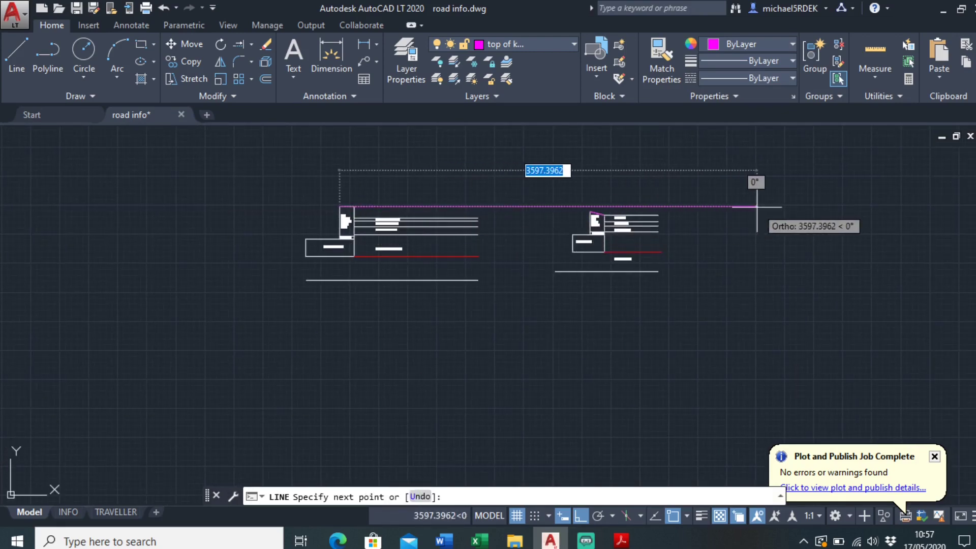
{"action": "left_click", "coordinate": [757, 207]}
{"action": "key", "text": "Escape"}
{"action": "scroll", "coordinate": [520, 209], "scroll_direction": "up", "scroll_amount": 4}
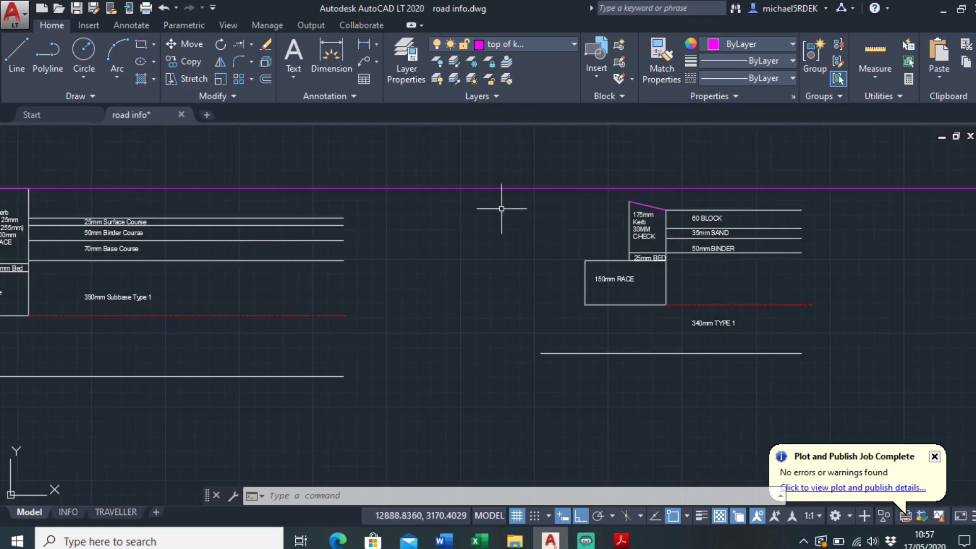
Step: Change the new magenta line's linetype to the dashed ACAD_ISO style
{"action": "left_click", "coordinate": [550, 172]}
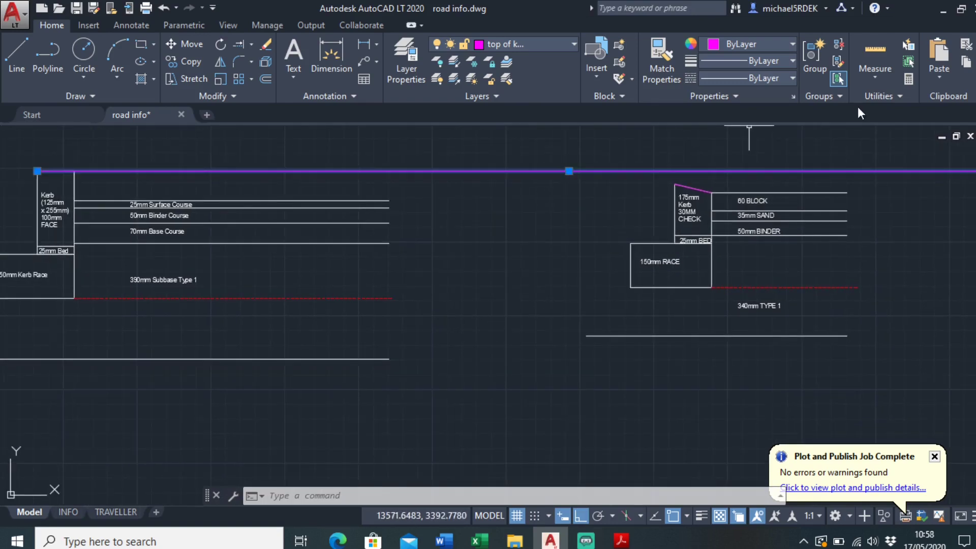
{"action": "left_click", "coordinate": [764, 77]}
{"action": "left_click", "coordinate": [747, 132]}
{"action": "key", "text": "Escape"}
{"action": "scroll", "coordinate": [735, 229], "scroll_direction": "down", "scroll_amount": 3}
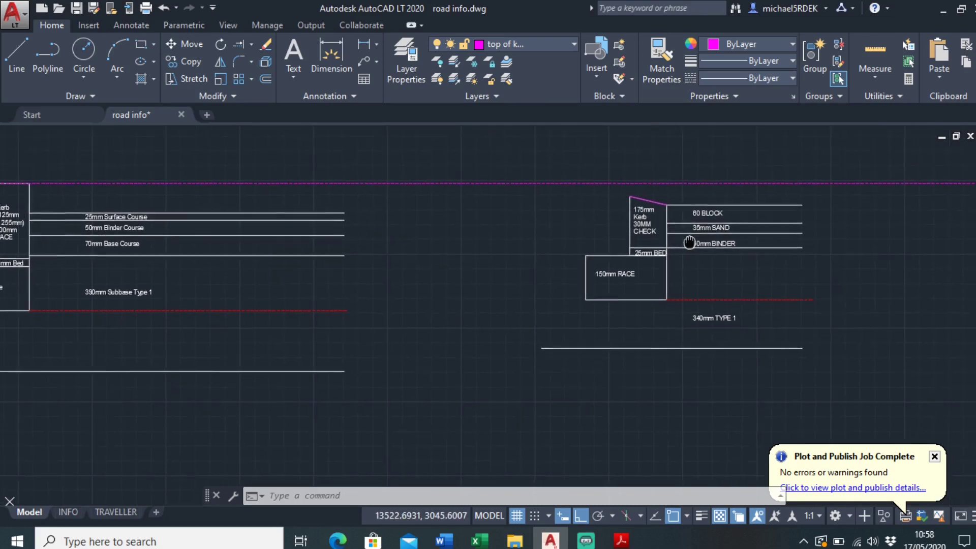
{"action": "scroll", "coordinate": [669, 213], "scroll_direction": "up", "scroll_amount": 3}
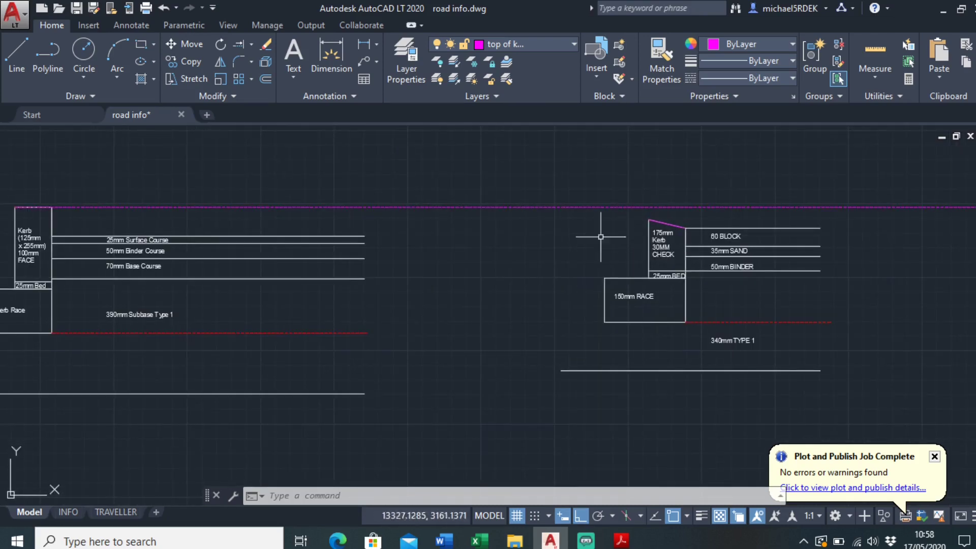
{"action": "scroll", "coordinate": [650, 220], "scroll_direction": "up", "scroll_amount": 4}
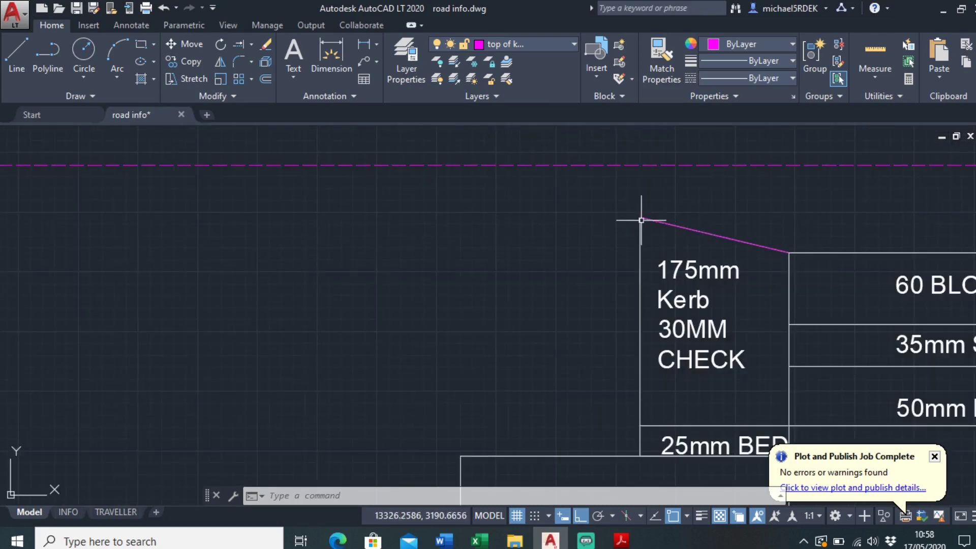
Step: Select the right-hand kerb detail and start moving it, then cancel the move
{"action": "scroll", "coordinate": [635, 165], "scroll_direction": "down", "scroll_amount": 4}
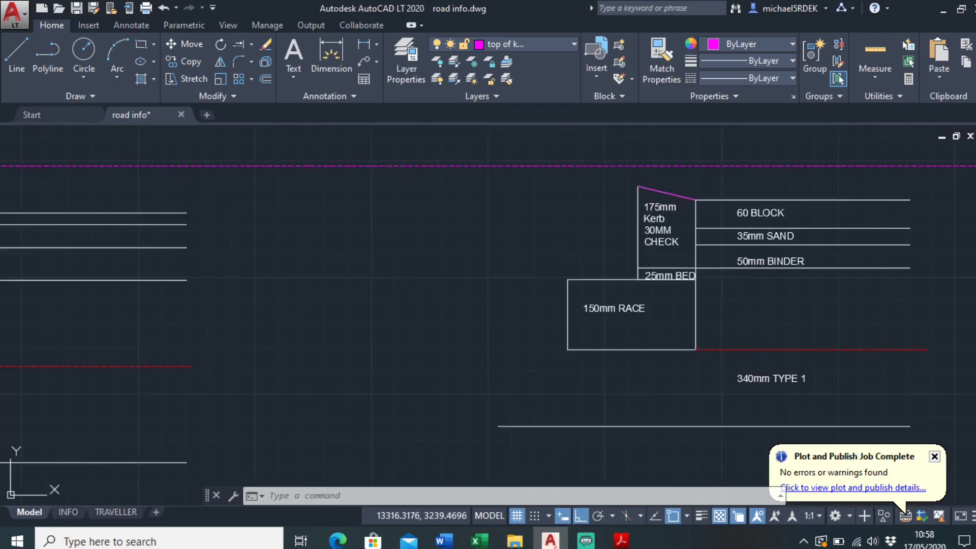
{"action": "mouse_move", "coordinate": [646, 174]}
{"action": "left_mouse_down"}
{"action": "mouse_move", "coordinate": [540, 232]}
{"action": "mouse_move", "coordinate": [684, 388]}
{"action": "mouse_move", "coordinate": [876, 213]}
{"action": "mouse_move", "coordinate": [859, 173]}
{"action": "left_mouse_up"}
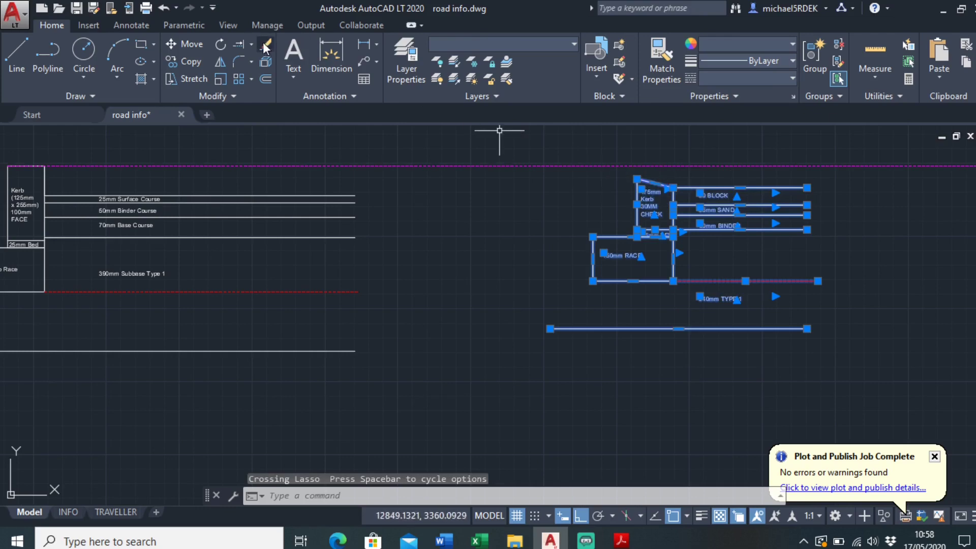
{"action": "left_click", "coordinate": [185, 46]}
{"action": "scroll", "coordinate": [641, 162], "scroll_direction": "up", "scroll_amount": 4}
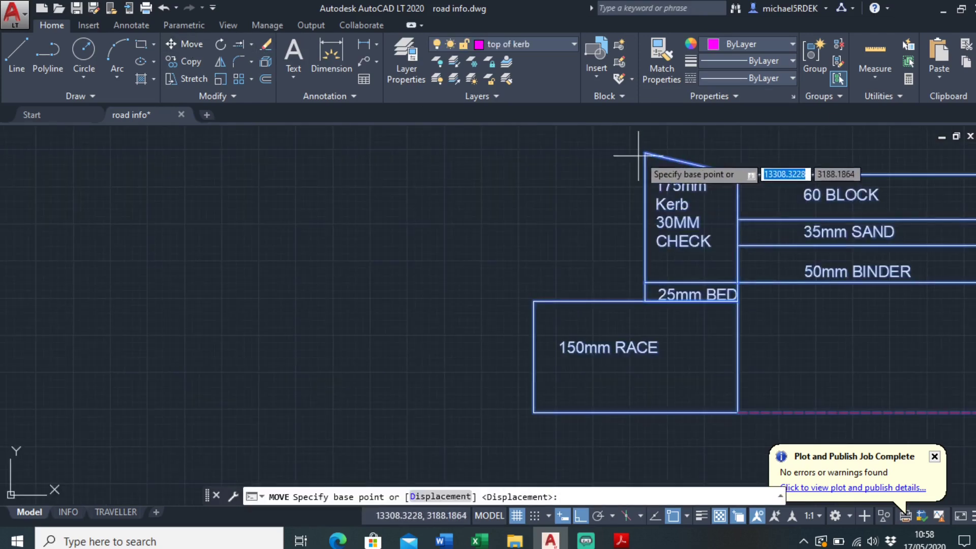
{"action": "left_click_drag", "start_coordinate": [639, 175], "coordinate": [595, 260]}
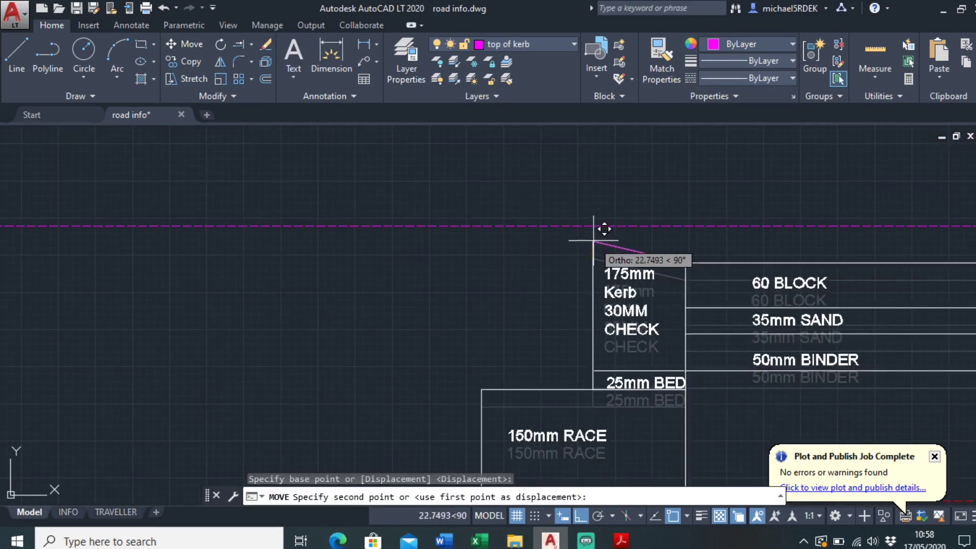
{"action": "key", "text": "Escape"}
{"action": "scroll", "coordinate": [585, 218], "scroll_direction": "up", "scroll_amount": 3}
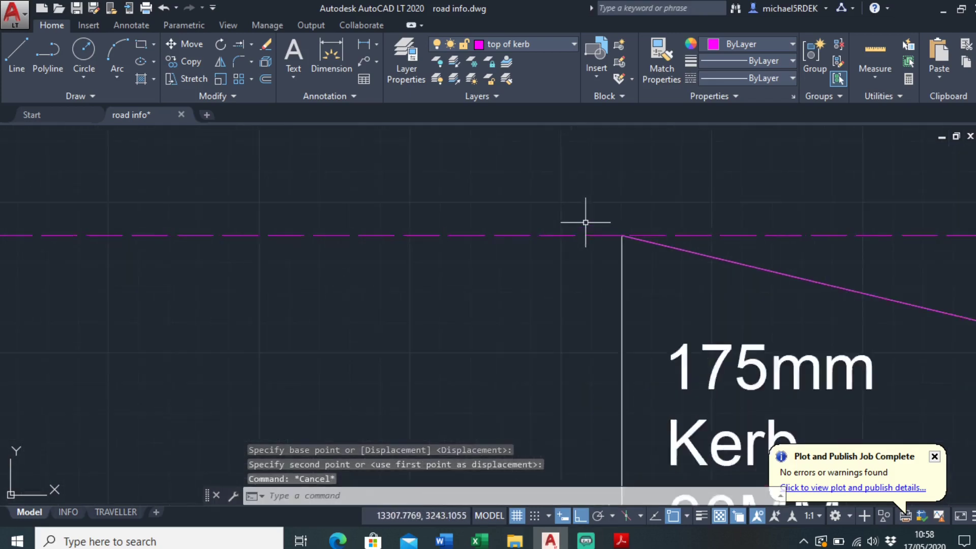
{"action": "scroll", "coordinate": [642, 246], "scroll_direction": "down", "scroll_amount": 6}
{"action": "left_click_drag", "start_coordinate": [619, 255], "coordinate": [632, 246]}
{"action": "scroll", "coordinate": [571, 246], "scroll_direction": "down", "scroll_amount": 3}
{"action": "scroll", "coordinate": [433, 269], "scroll_direction": "up", "scroll_amount": 3}
{"action": "scroll", "coordinate": [590, 229], "scroll_direction": "up", "scroll_amount": 4}
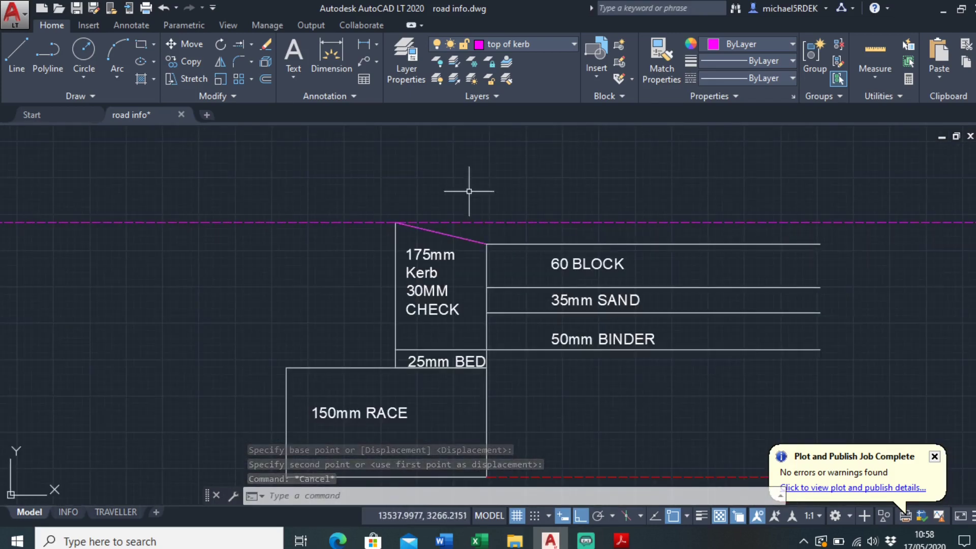
Step: Reselect the whole right-hand cross-section and move it from its kerb top corner onto the magenta line
{"action": "mouse_move", "coordinate": [461, 226]}
{"action": "left_mouse_down"}
{"action": "mouse_move", "coordinate": [300, 249]}
{"action": "mouse_move", "coordinate": [247, 373]}
{"action": "mouse_move", "coordinate": [864, 391]}
{"action": "mouse_move", "coordinate": [905, 253]}
{"action": "left_mouse_up"}
{"action": "scroll", "coordinate": [763, 297], "scroll_direction": "down", "scroll_amount": 4}
{"action": "scroll", "coordinate": [645, 273], "scroll_direction": "up", "scroll_amount": 1}
{"action": "mouse_move", "coordinate": [640, 248]}
{"action": "left_mouse_down"}
{"action": "mouse_move", "coordinate": [346, 353]}
{"action": "mouse_move", "coordinate": [752, 451]}
{"action": "mouse_move", "coordinate": [882, 283]}
{"action": "left_mouse_up"}
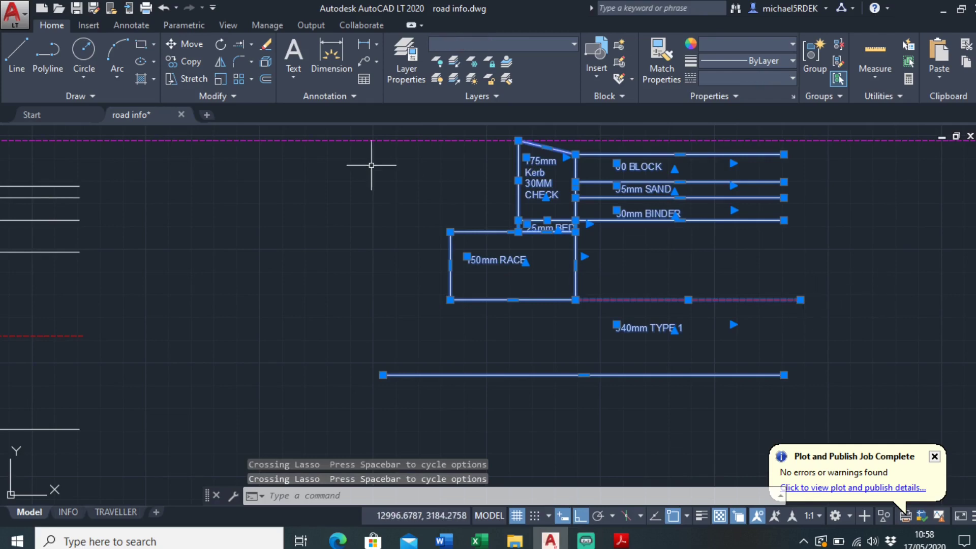
{"action": "left_click", "coordinate": [191, 43]}
{"action": "scroll", "coordinate": [468, 148], "scroll_direction": "up", "scroll_amount": 3}
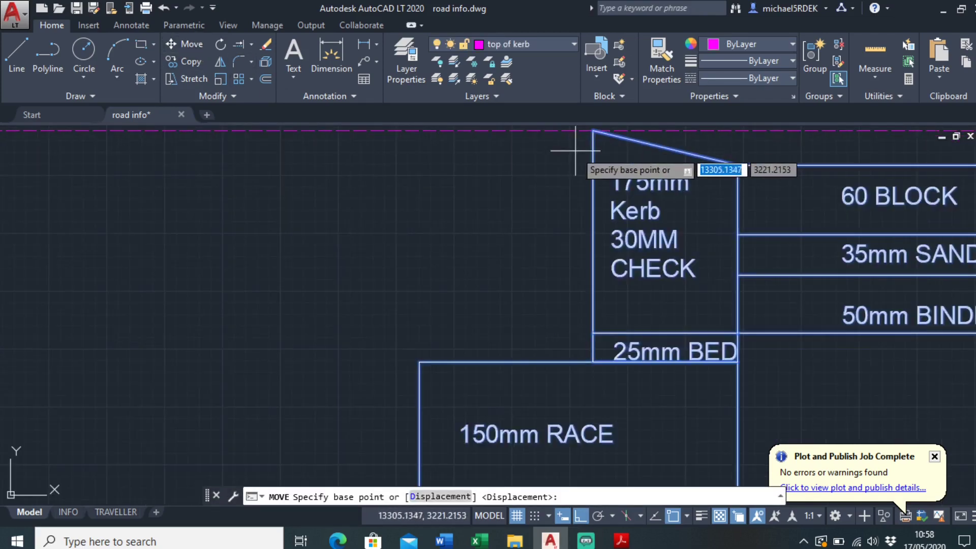
{"action": "left_click", "coordinate": [593, 131]}
{"action": "scroll", "coordinate": [475, 218], "scroll_direction": "down", "scroll_amount": 3}
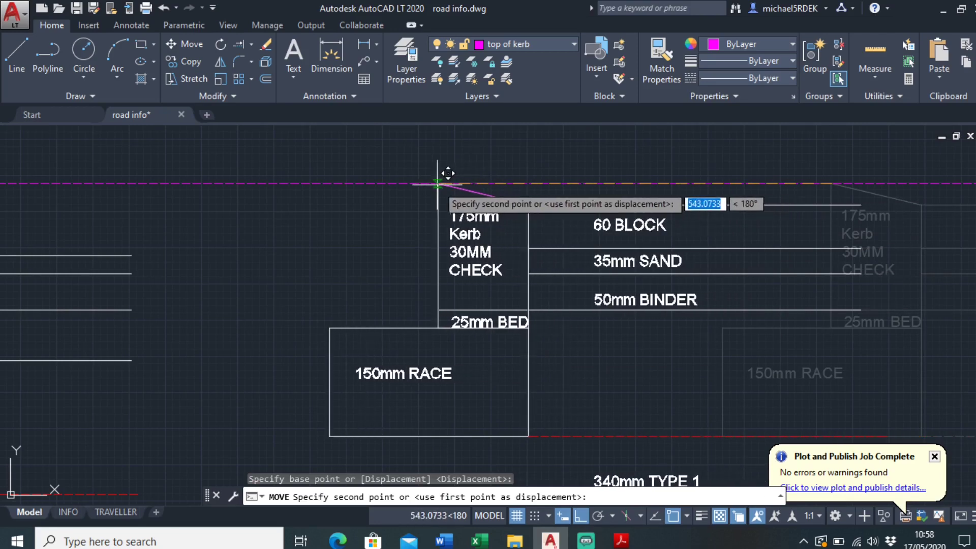
{"action": "scroll", "coordinate": [446, 171], "scroll_direction": "up", "scroll_amount": 4}
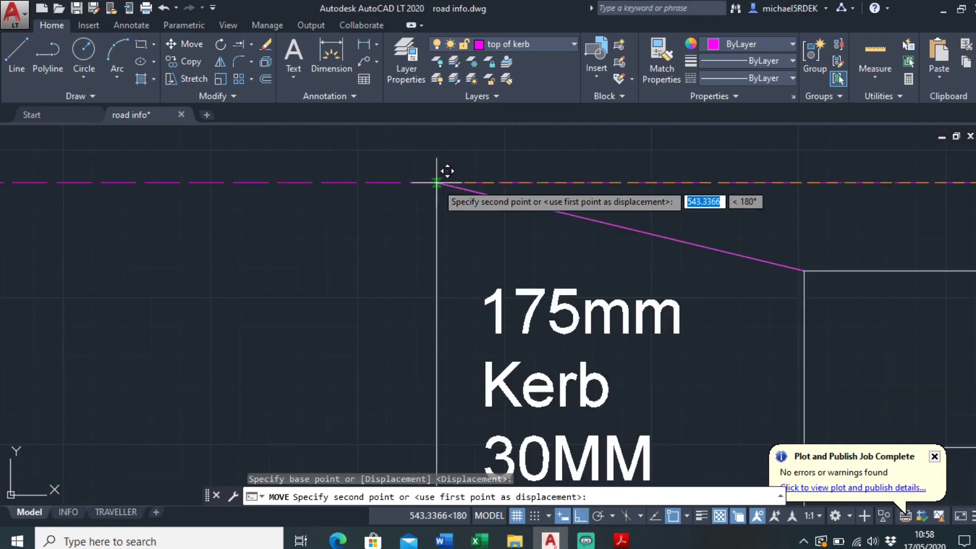
{"action": "key", "text": "Escape"}
{"action": "scroll", "coordinate": [430, 247], "scroll_direction": "down", "scroll_amount": 5}
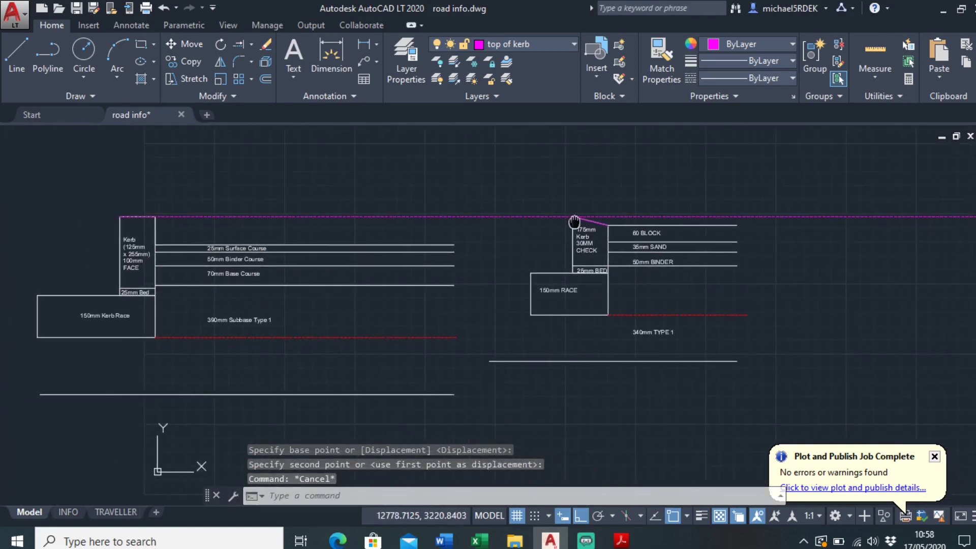
Step: Stretch the left red subbase line's right end to the 150mm RACE corner
{"action": "scroll", "coordinate": [571, 283], "scroll_direction": "up", "scroll_amount": 2}
{"action": "scroll", "coordinate": [585, 277], "scroll_direction": "down", "scroll_amount": 2}
{"action": "scroll", "coordinate": [563, 295], "scroll_direction": "up", "scroll_amount": 2}
{"action": "scroll", "coordinate": [542, 298], "scroll_direction": "down", "scroll_amount": 2}
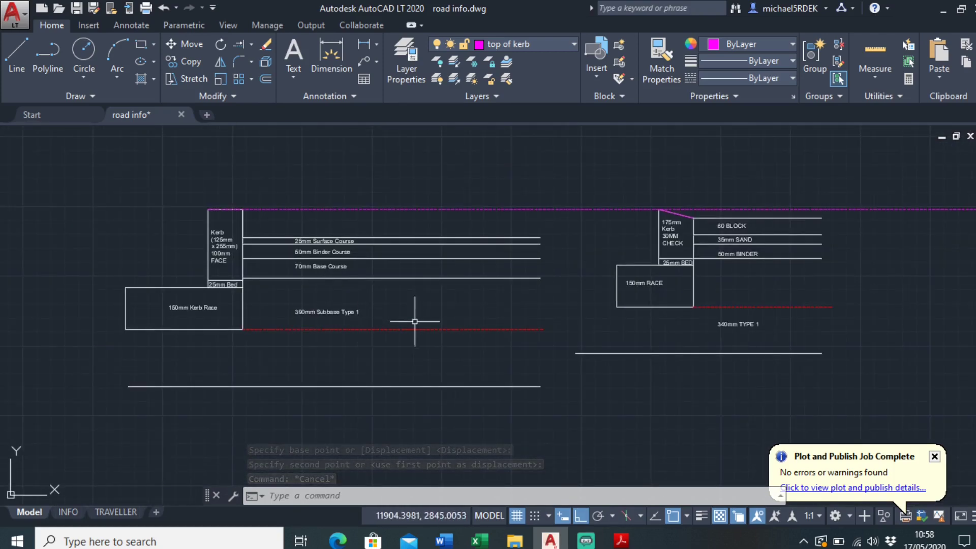
{"action": "scroll", "coordinate": [328, 309], "scroll_direction": "up", "scroll_amount": 2}
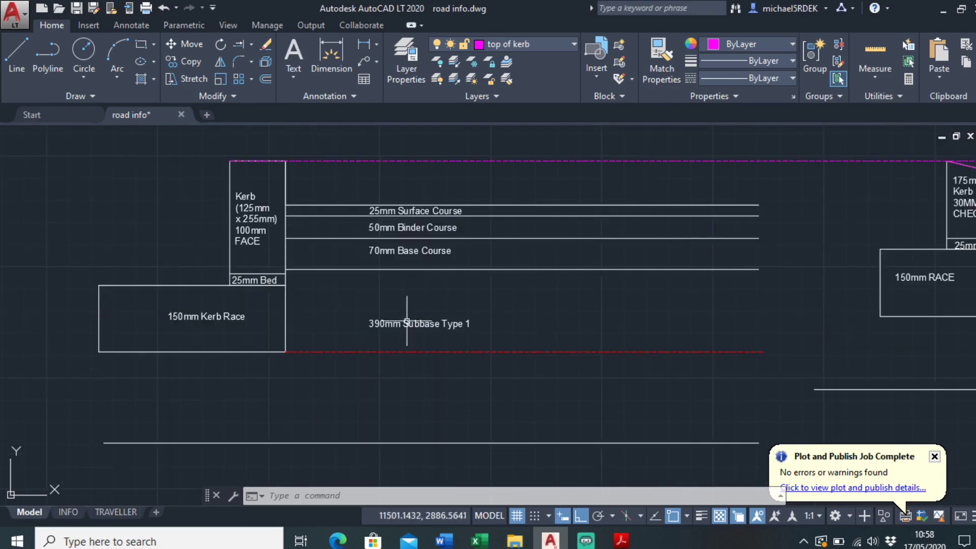
{"action": "left_click", "coordinate": [649, 355]}
{"action": "scroll", "coordinate": [643, 365], "scroll_direction": "down", "scroll_amount": 2}
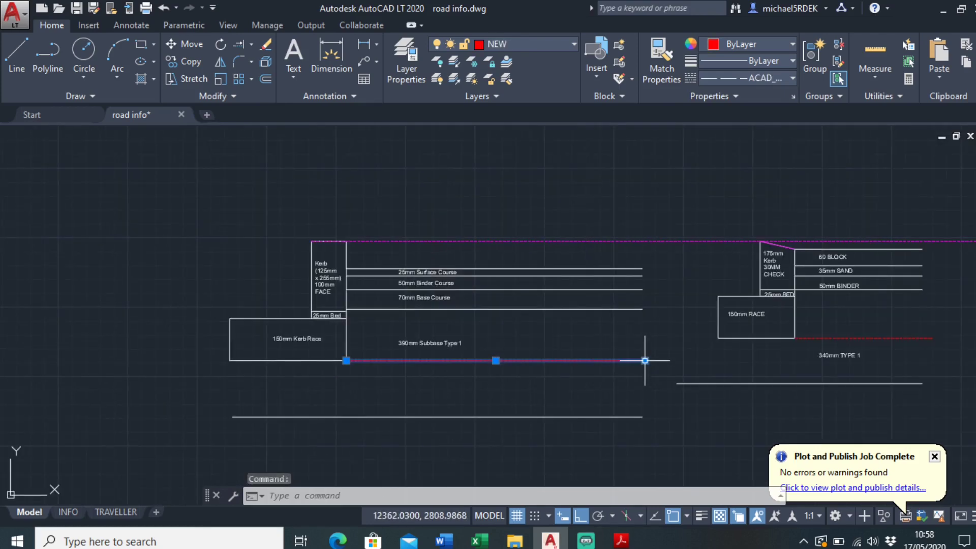
{"action": "left_click", "coordinate": [645, 360]}
{"action": "left_click", "coordinate": [718, 337]}
{"action": "key", "text": "Escape"}
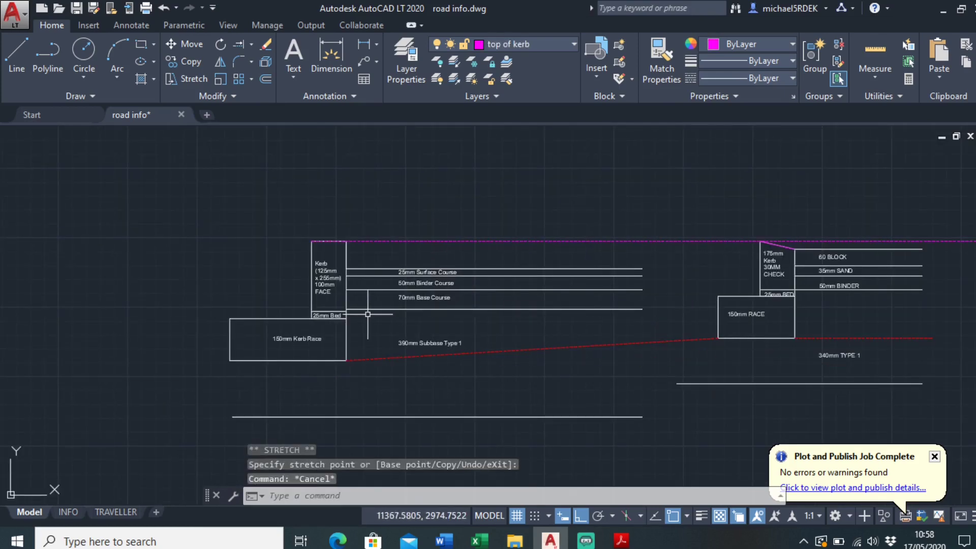
Step: Draw a red line from the 25mm Bed corner to the 150mm RACE corner with Ortho off
{"action": "scroll", "coordinate": [376, 318], "scroll_direction": "up", "scroll_amount": 2}
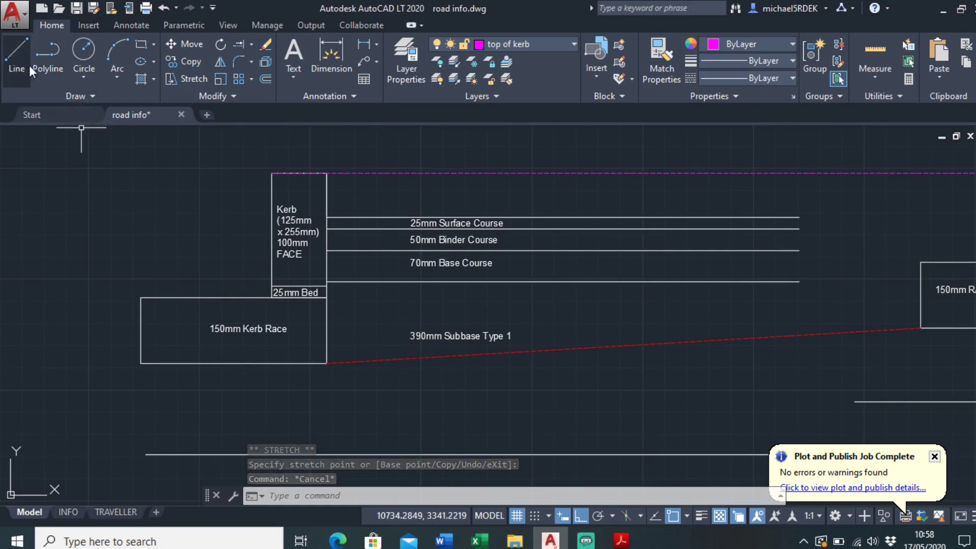
{"action": "left_click", "coordinate": [516, 46]}
{"action": "key", "text": "Escape"}
{"action": "scroll", "coordinate": [351, 315], "scroll_direction": "up", "scroll_amount": 5}
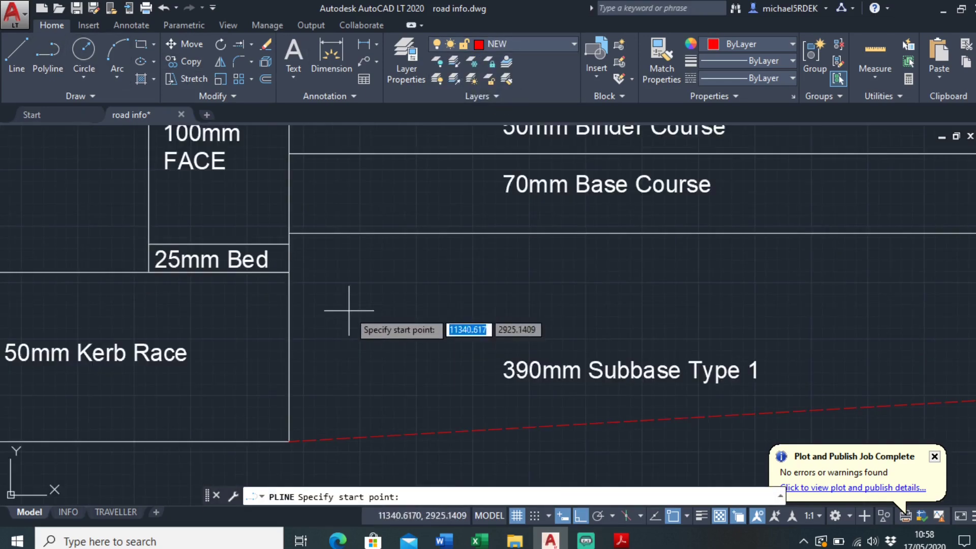
{"action": "left_click", "coordinate": [289, 272]}
{"action": "key", "text": "F8"}
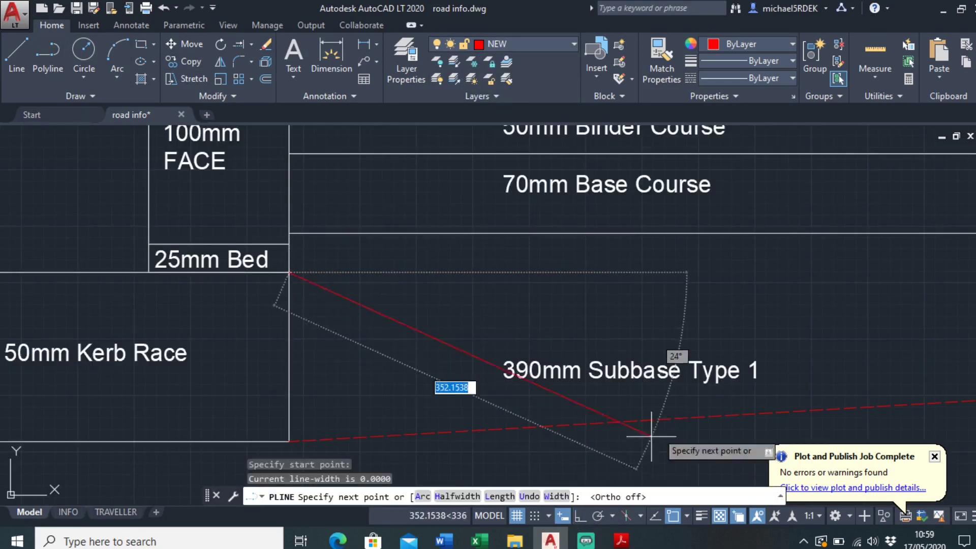
{"action": "scroll", "coordinate": [702, 395], "scroll_direction": "down", "scroll_amount": 3}
{"action": "scroll", "coordinate": [559, 338], "scroll_direction": "down", "scroll_amount": 3}
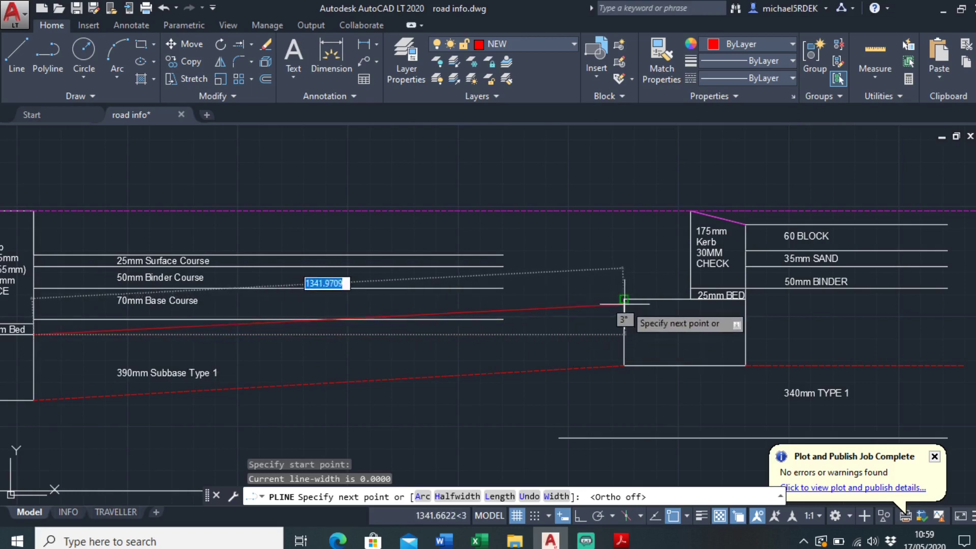
{"action": "left_click", "coordinate": [625, 300]}
{"action": "key", "text": "Escape"}
Step: Try stretching the 25mm Surface Course line, then cancel and undo the edit
{"action": "left_click_drag", "start_coordinate": [462, 386], "coordinate": [451, 348]}
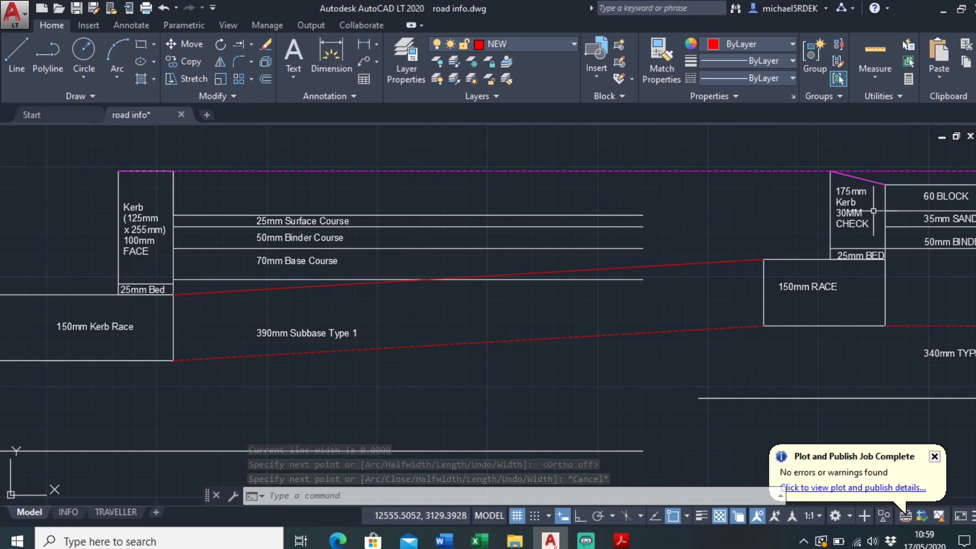
{"action": "left_click", "coordinate": [638, 216]}
{"action": "left_click", "coordinate": [644, 215]}
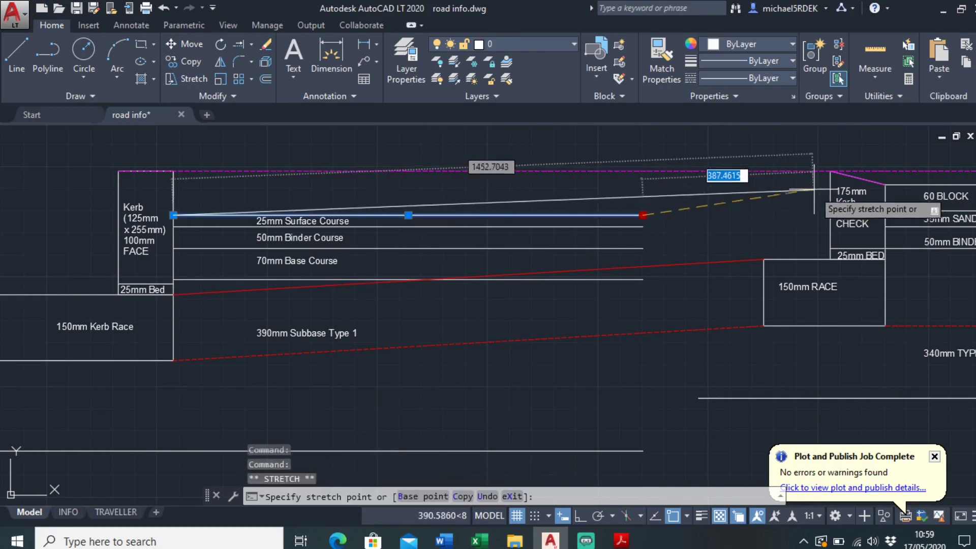
{"action": "key", "text": "Escape"}
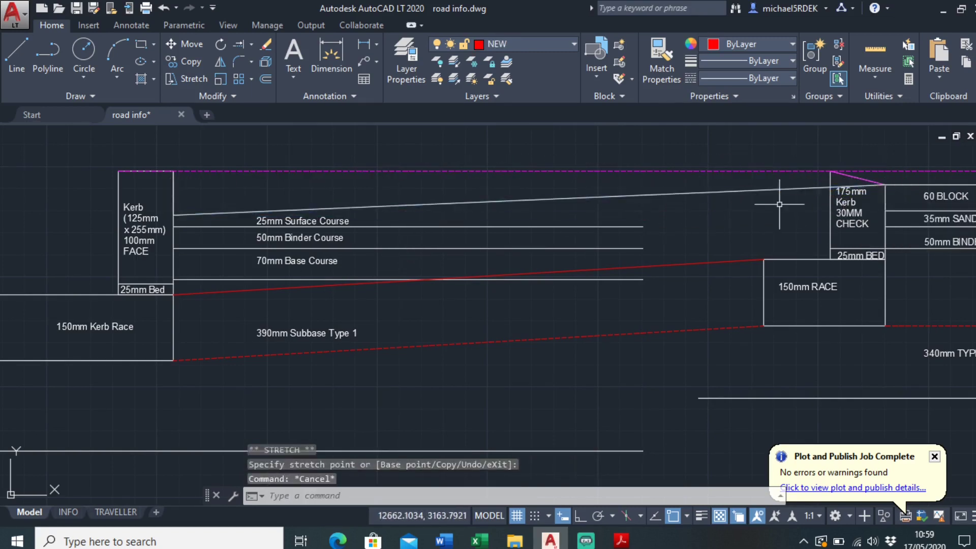
{"action": "left_click", "coordinate": [514, 225]}
{"action": "key", "text": "Escape"}
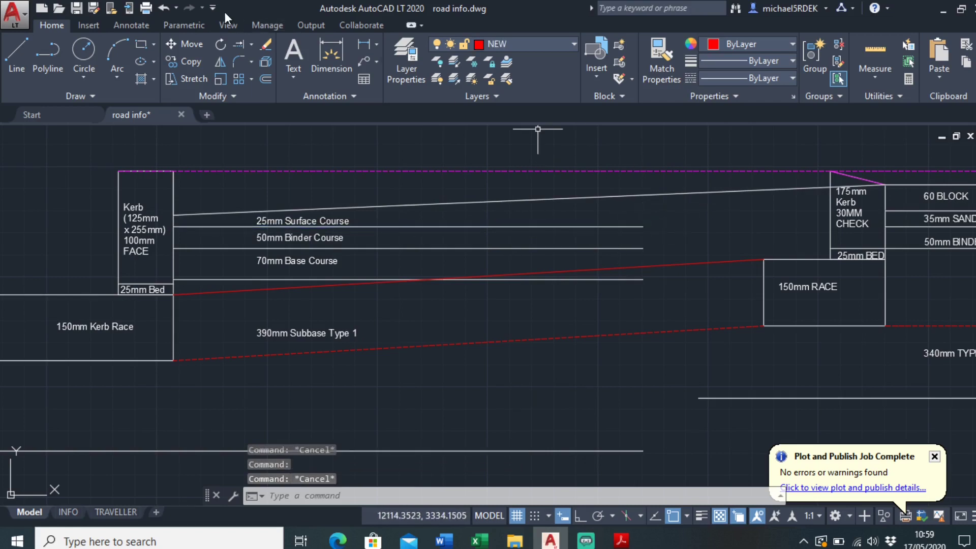
{"action": "left_click", "coordinate": [162, 7]}
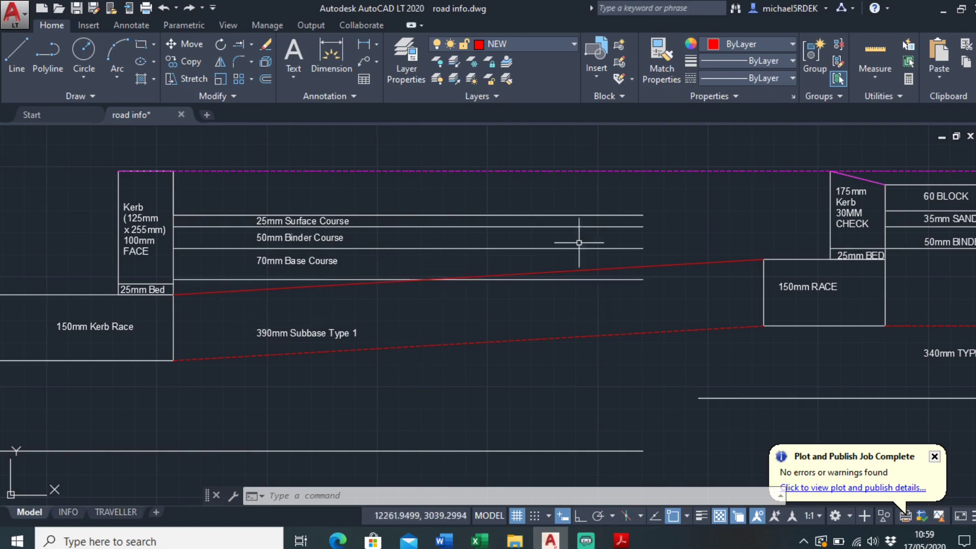
Step: Delete the sloped red line and the red dashed line beneath it
{"action": "left_click", "coordinate": [706, 262]}
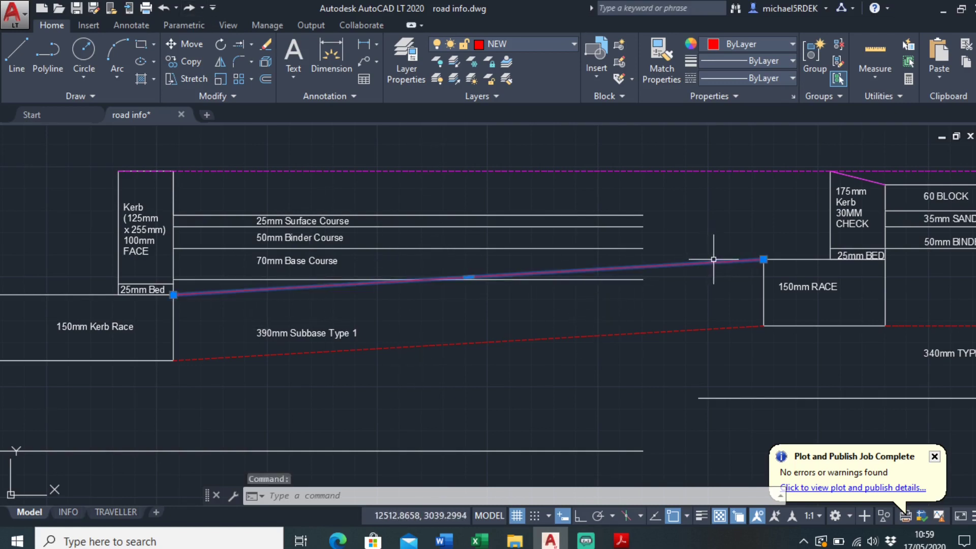
{"action": "key", "text": "Delete"}
{"action": "left_click", "coordinate": [719, 322]}
{"action": "left_click", "coordinate": [704, 324]}
{"action": "key", "text": "Delete"}
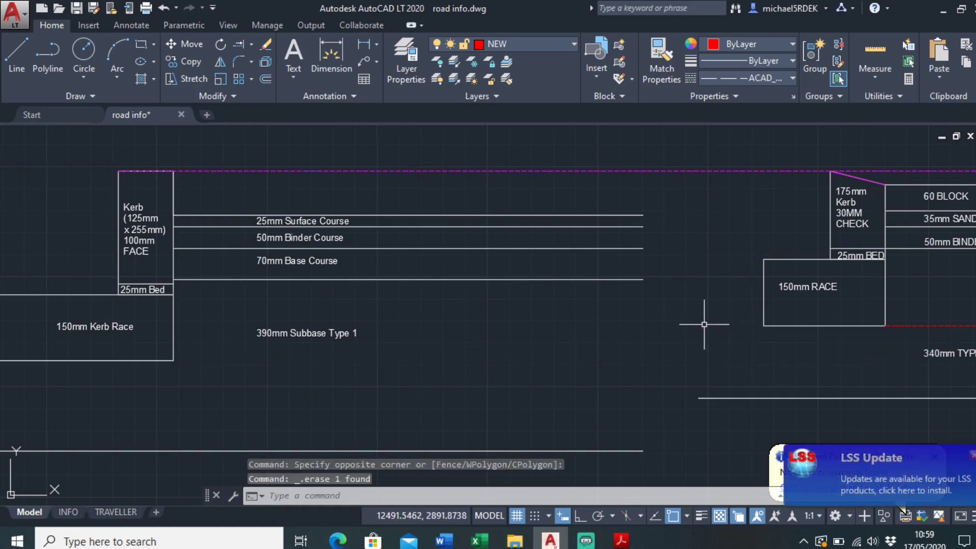
Step: Select the right section's red dashed line and attempt an endpoint stretch with Ortho on, then cancel
{"action": "left_click_drag", "start_coordinate": [820, 293], "coordinate": [668, 265]}
{"action": "left_click", "coordinate": [770, 297]}
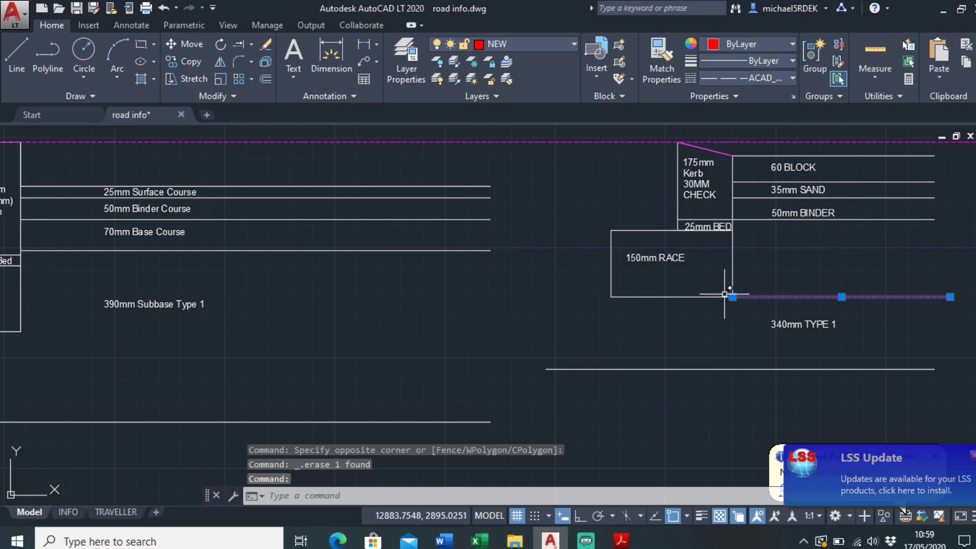
{"action": "left_click_drag", "start_coordinate": [709, 307], "coordinate": [811, 296]}
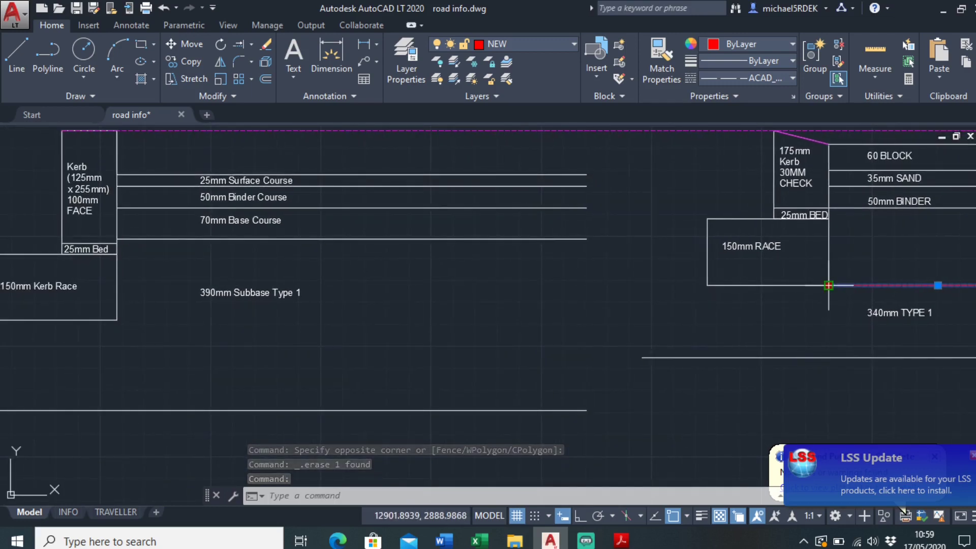
{"action": "left_click", "coordinate": [829, 285]}
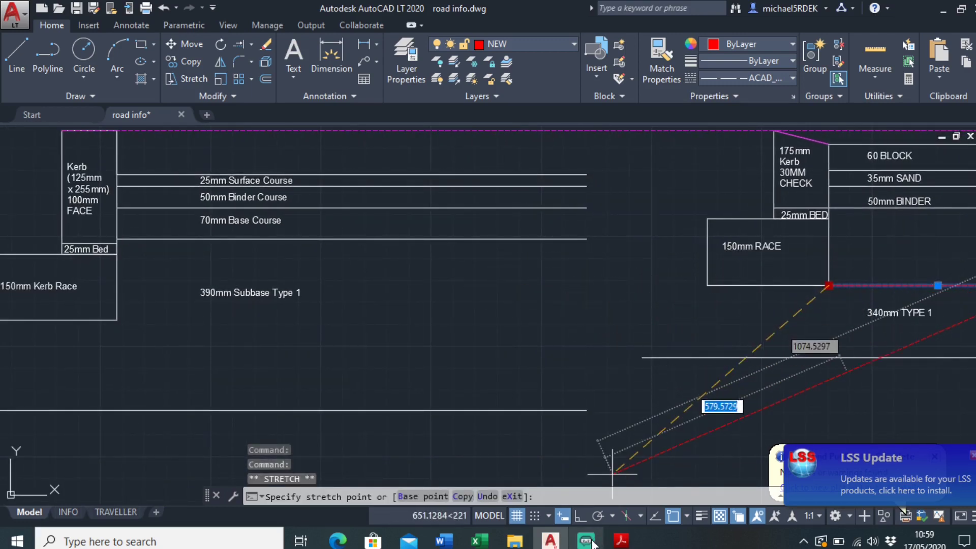
{"action": "left_click", "coordinate": [580, 516]}
{"action": "mouse_move", "coordinate": [474, 320]}
{"action": "left_mouse_down"}
{"action": "mouse_move", "coordinate": [672, 312]}
{"action": "mouse_move", "coordinate": [474, 279]}
{"action": "left_mouse_up"}
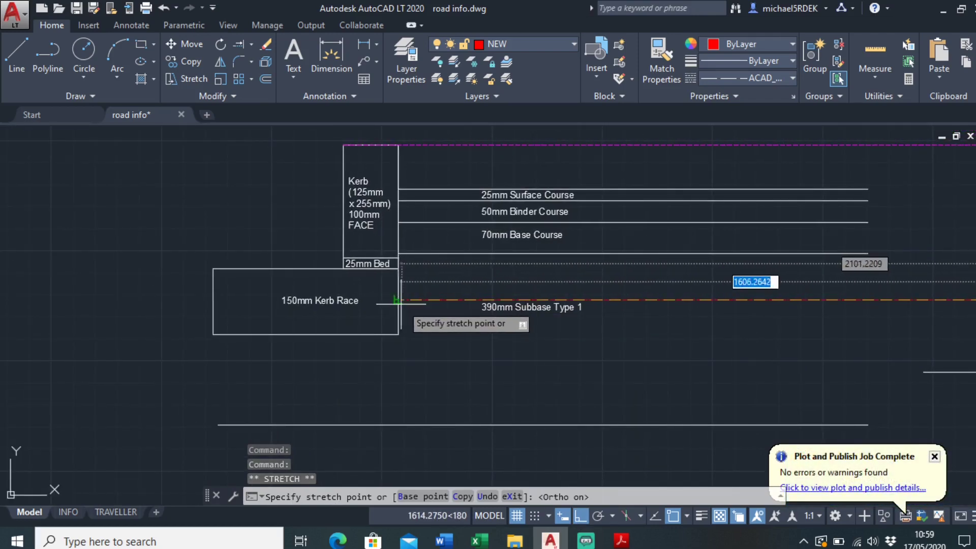
{"action": "key", "text": "Escape"}
Step: Select the red dashed subbase formation line under the 150mm RACE
{"action": "scroll", "coordinate": [444, 294], "scroll_direction": "down", "scroll_amount": 3}
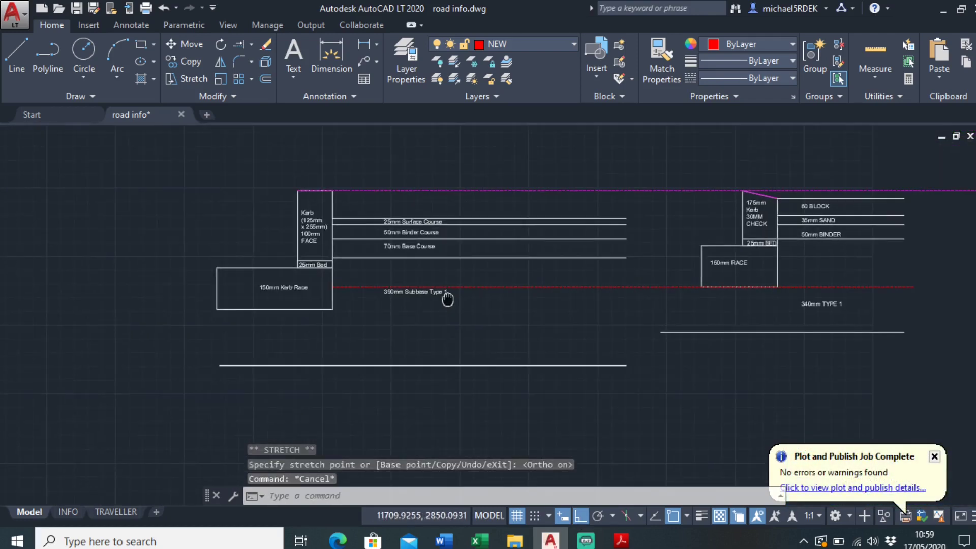
{"action": "scroll", "coordinate": [559, 294], "scroll_direction": "up", "scroll_amount": 3}
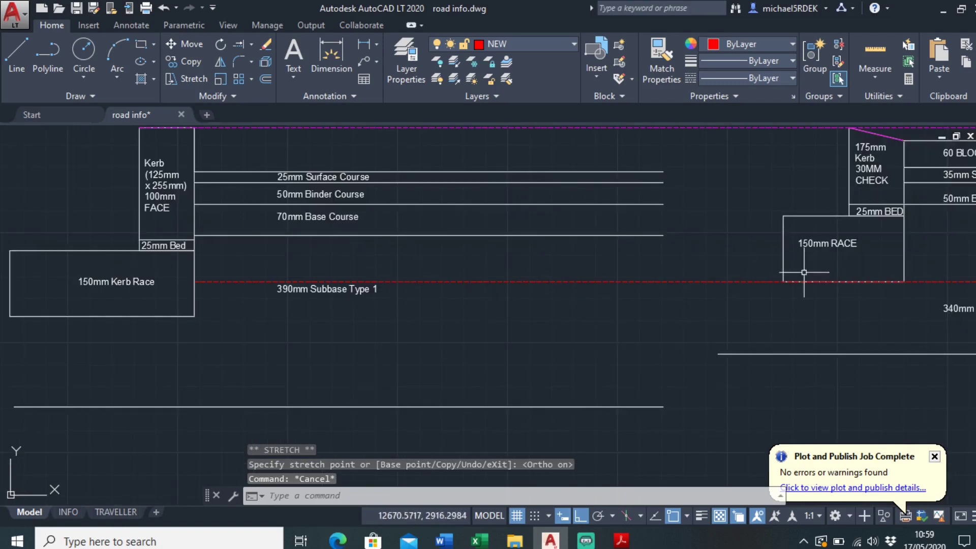
{"action": "left_click_drag", "start_coordinate": [783, 264], "coordinate": [781, 256]}
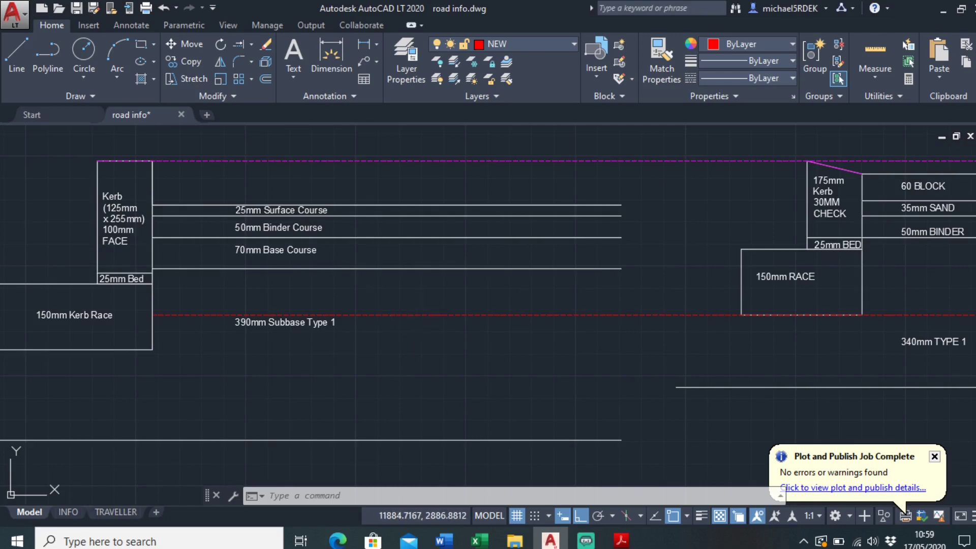
{"action": "left_click", "coordinate": [415, 315]}
{"action": "left_click_drag", "start_coordinate": [620, 316], "coordinate": [290, 327]}
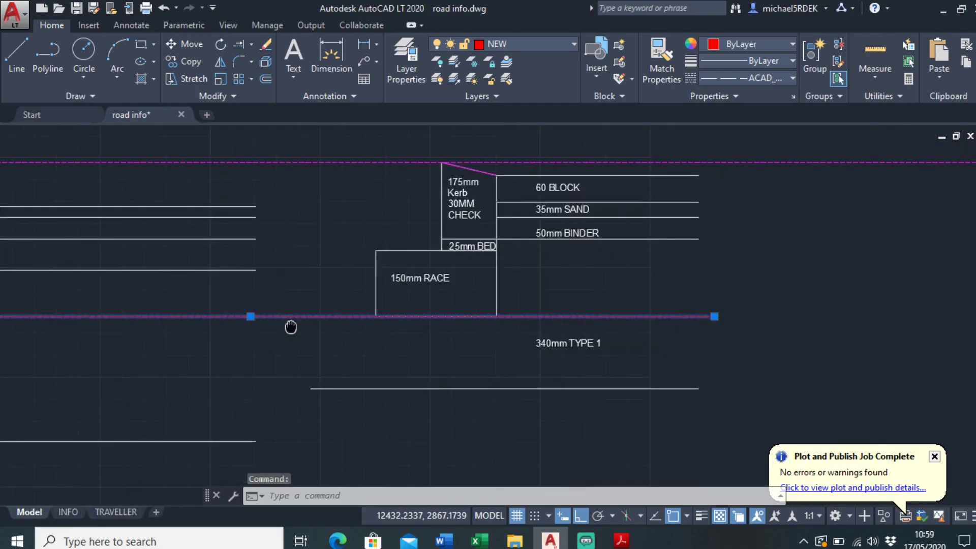
Step: Copy the red line from the race's bottom corner up to the top of the 150mm RACE
{"action": "left_click", "coordinate": [188, 61]}
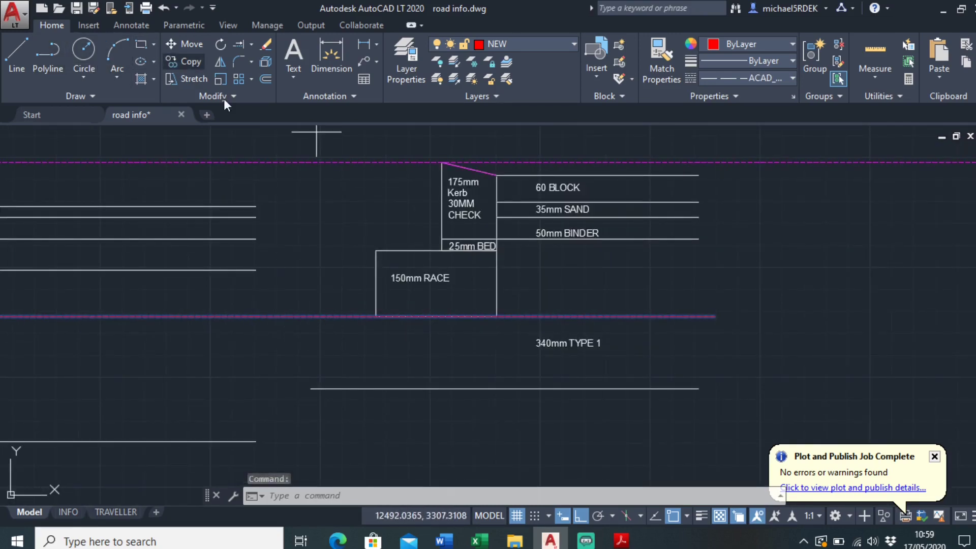
{"action": "scroll", "coordinate": [480, 315], "scroll_direction": "up", "scroll_amount": 4}
{"action": "left_click", "coordinate": [572, 317]}
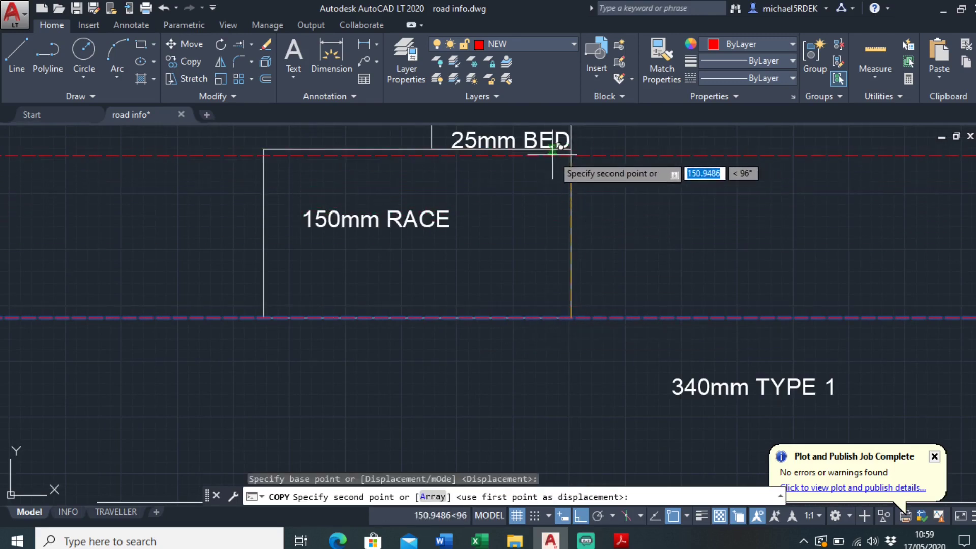
{"action": "scroll", "coordinate": [573, 140], "scroll_direction": "up", "scroll_amount": 8}
{"action": "scroll", "coordinate": [531, 244], "scroll_direction": "down", "scroll_amount": 5}
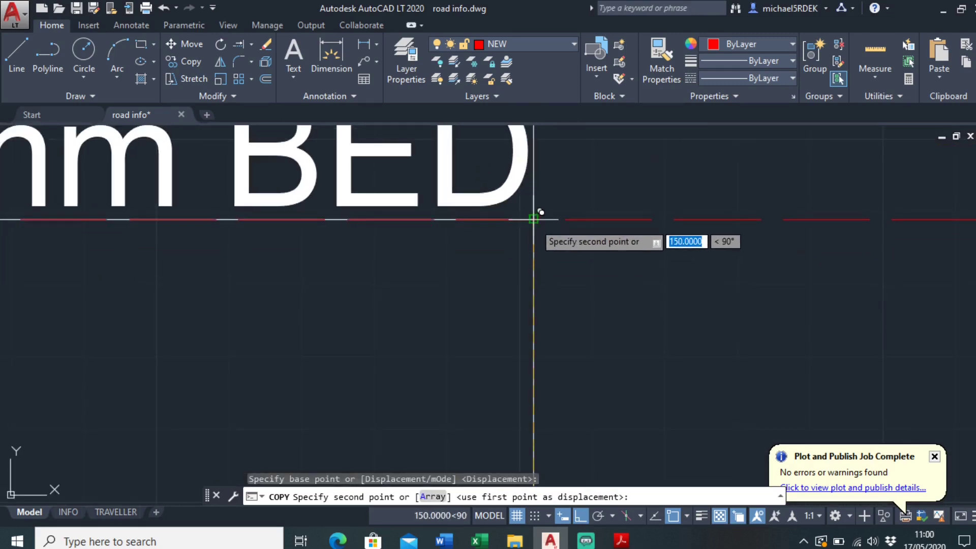
{"action": "left_click", "coordinate": [507, 269]}
{"action": "scroll", "coordinate": [506, 269], "scroll_direction": "down", "scroll_amount": 3}
{"action": "key", "text": "Escape"}
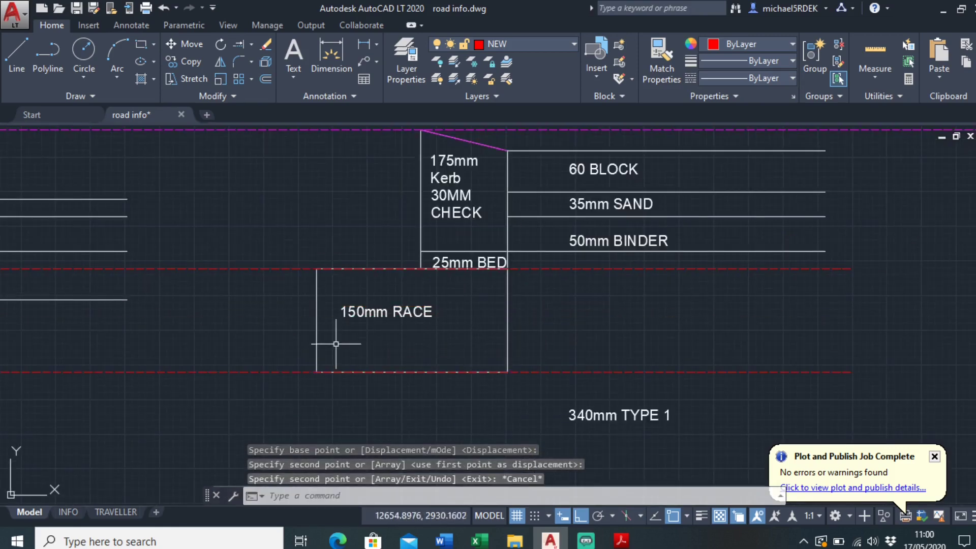
{"action": "scroll", "coordinate": [358, 319], "scroll_direction": "down", "scroll_amount": 4}
{"action": "left_click_drag", "start_coordinate": [358, 318], "coordinate": [435, 311]}
{"action": "mouse_move", "coordinate": [573, 294]}
{"action": "left_mouse_down"}
{"action": "mouse_move", "coordinate": [584, 283]}
{"action": "mouse_move", "coordinate": [603, 289]}
{"action": "left_mouse_up"}
{"action": "scroll", "coordinate": [275, 285], "scroll_direction": "up", "scroll_amount": 4}
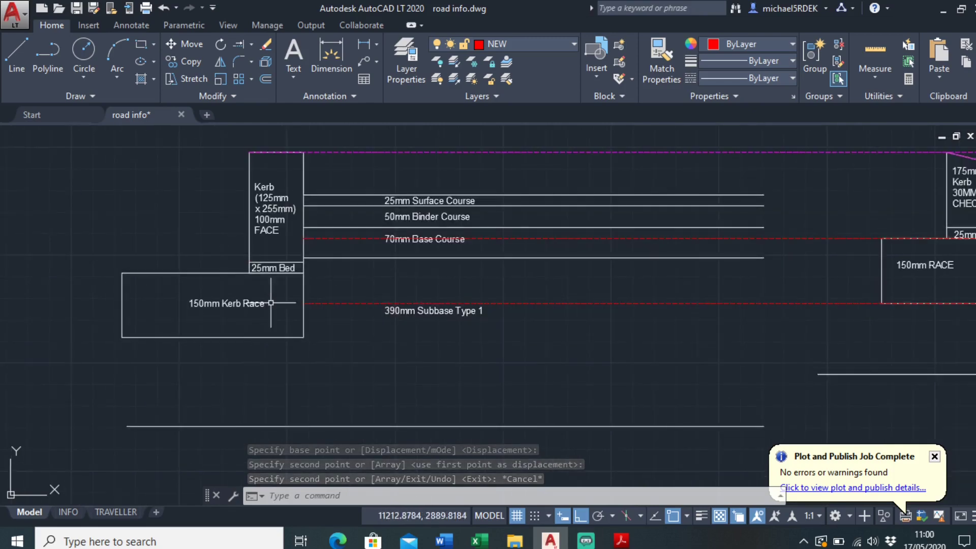
{"action": "left_click_drag", "start_coordinate": [333, 281], "coordinate": [343, 245]}
Step: Switch the colour to Green and draw a line from the 25mm Bed corner to the 150mm RACE corner
{"action": "left_click", "coordinate": [746, 44]}
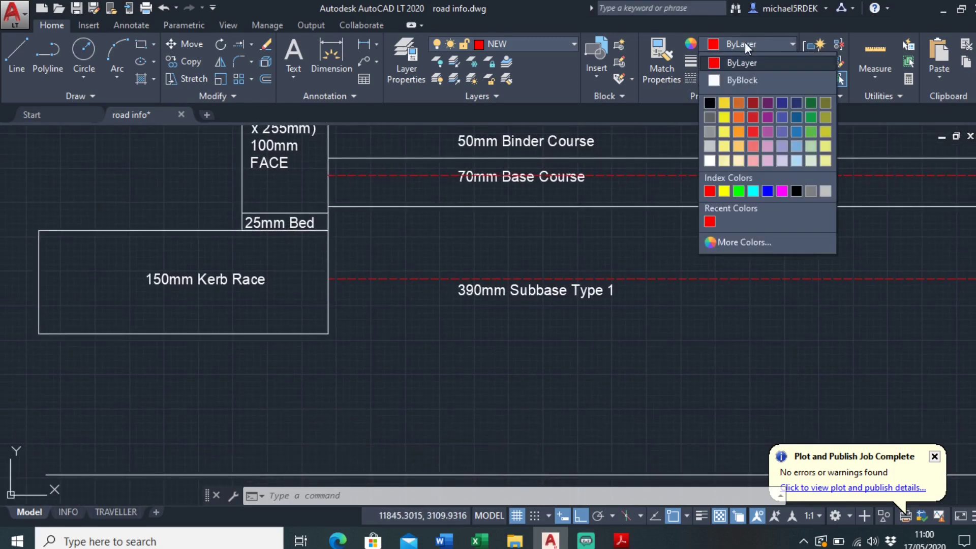
{"action": "left_click", "coordinate": [743, 190]}
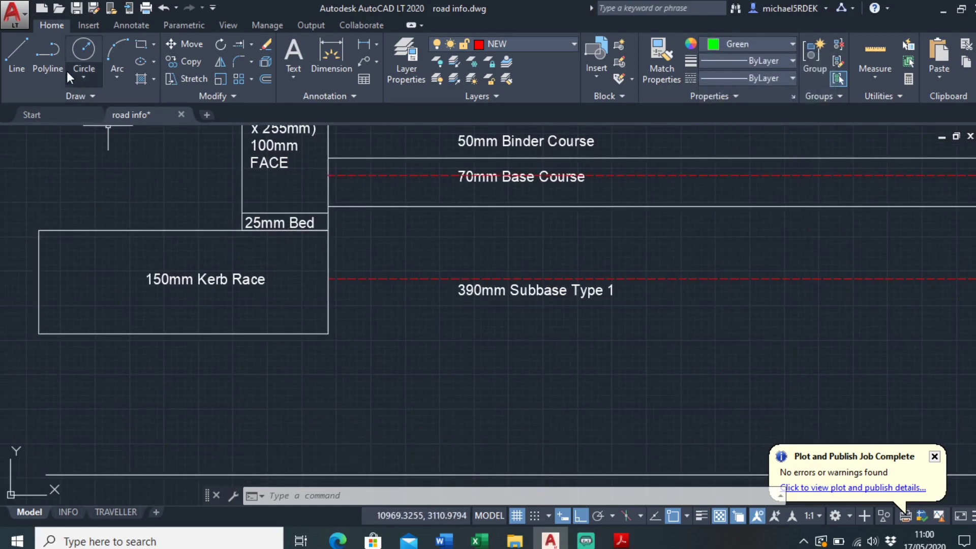
{"action": "left_click", "coordinate": [16, 53]}
{"action": "scroll", "coordinate": [294, 240], "scroll_direction": "up", "scroll_amount": 4}
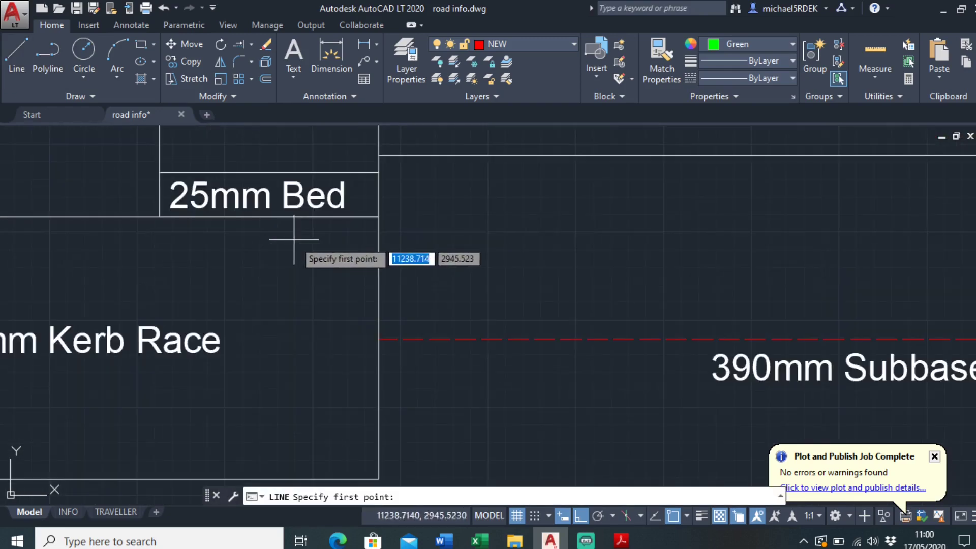
{"action": "left_click", "coordinate": [379, 216]}
{"action": "scroll", "coordinate": [403, 240], "scroll_direction": "down", "scroll_amount": 6}
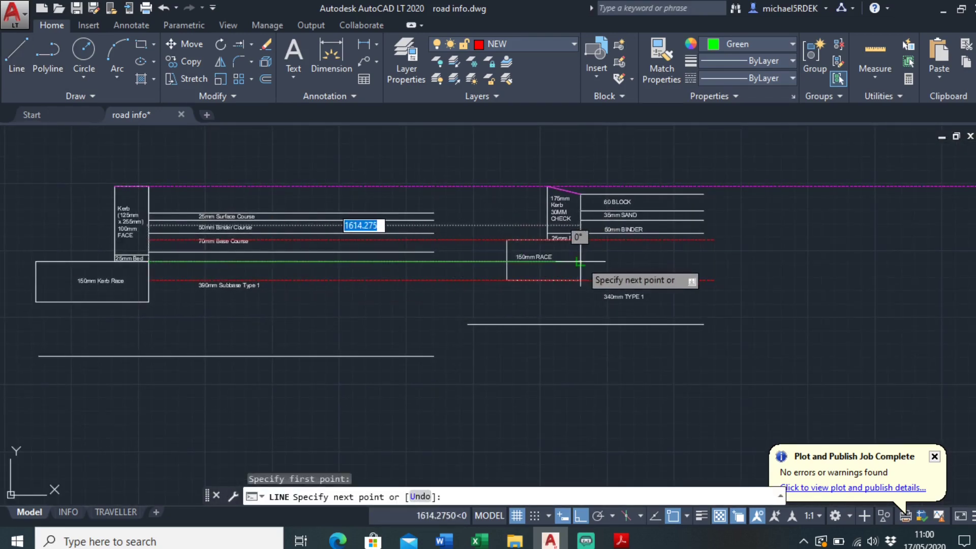
{"action": "left_click", "coordinate": [580, 261]}
{"action": "key", "text": "Escape"}
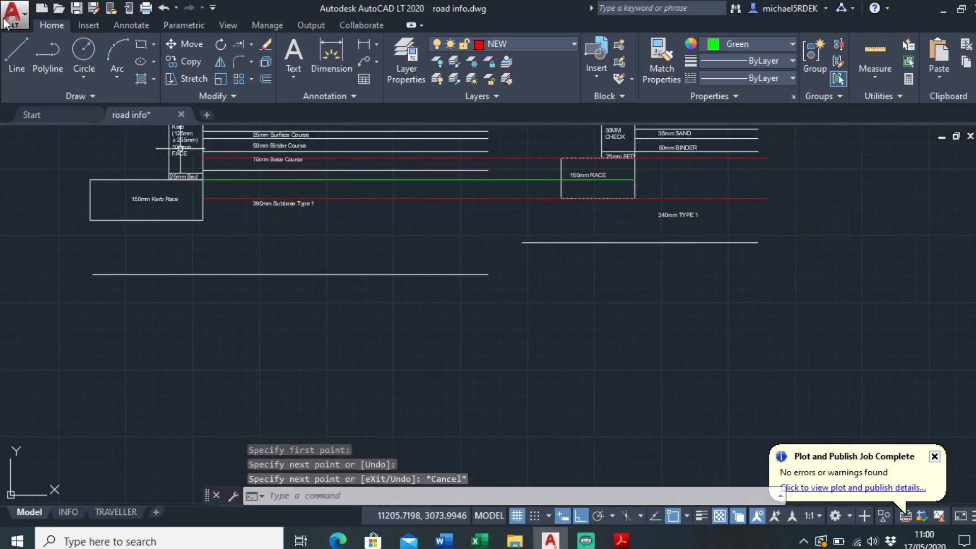
Step: Draw a second green line from the Kerb Race bottom corner to just below the RACE corner
{"action": "left_click", "coordinate": [13, 56]}
{"action": "scroll", "coordinate": [236, 229], "scroll_direction": "up", "scroll_amount": 4}
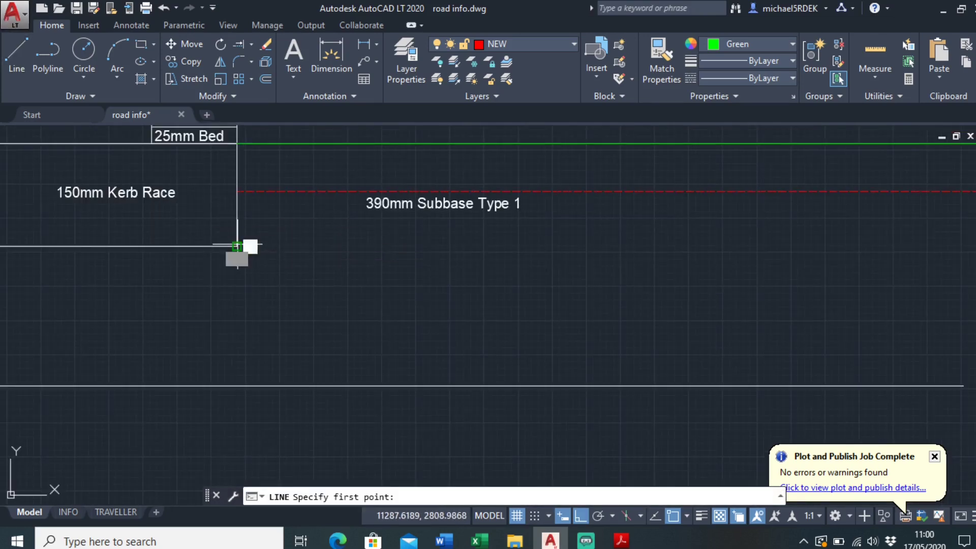
{"action": "left_click", "coordinate": [237, 240]}
{"action": "scroll", "coordinate": [237, 239], "scroll_direction": "down", "scroll_amount": 4}
{"action": "left_click_drag", "start_coordinate": [351, 247], "coordinate": [179, 247]}
{"action": "scroll", "coordinate": [564, 253], "scroll_direction": "up", "scroll_amount": 2}
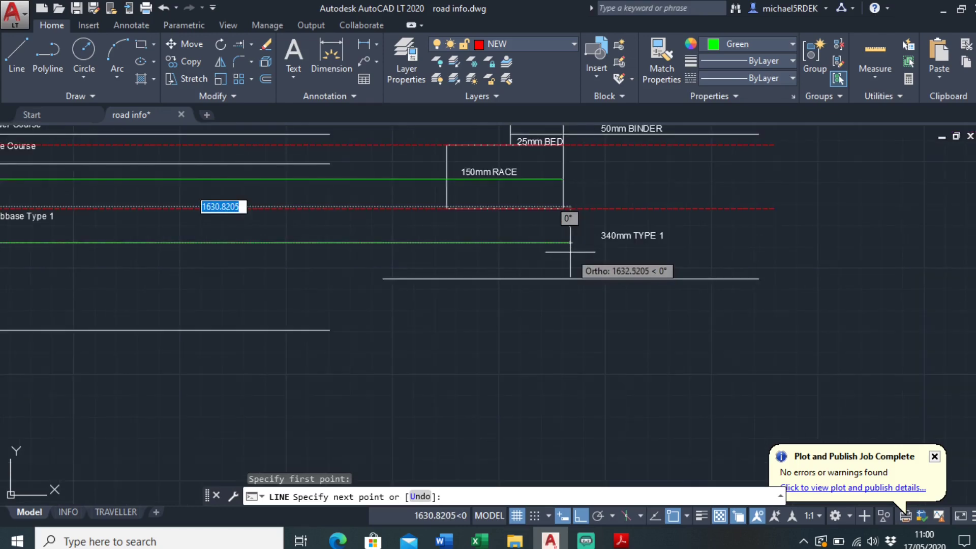
{"action": "left_click", "coordinate": [562, 249]}
{"action": "key", "text": "Escape"}
{"action": "scroll", "coordinate": [562, 249], "scroll_direction": "down", "scroll_amount": 2}
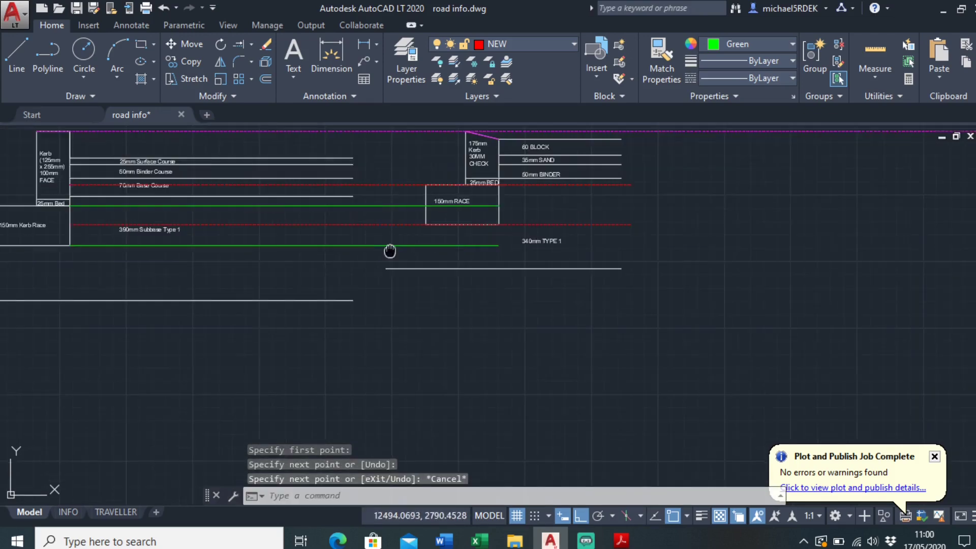
{"action": "scroll", "coordinate": [227, 217], "scroll_direction": "up", "scroll_amount": 2}
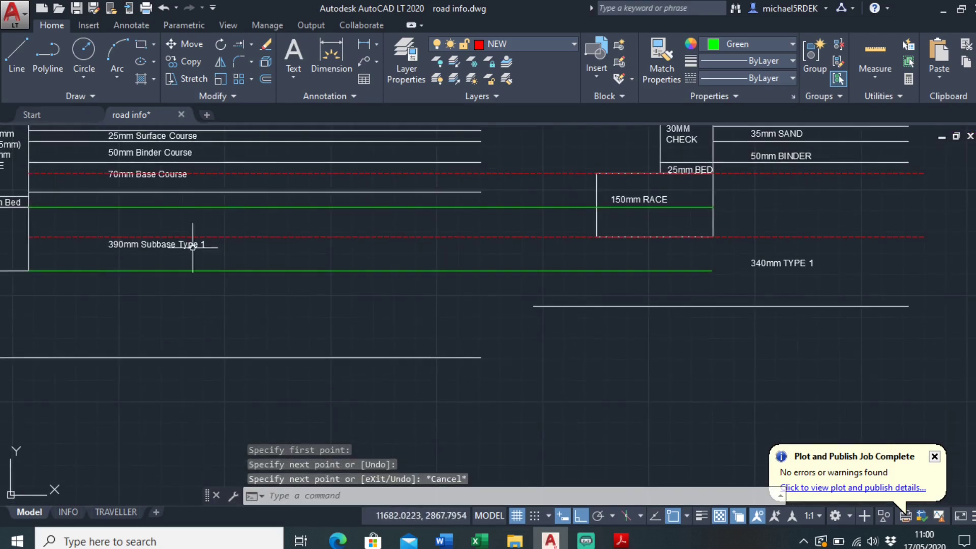
{"action": "scroll", "coordinate": [263, 267], "scroll_direction": "down", "scroll_amount": 2}
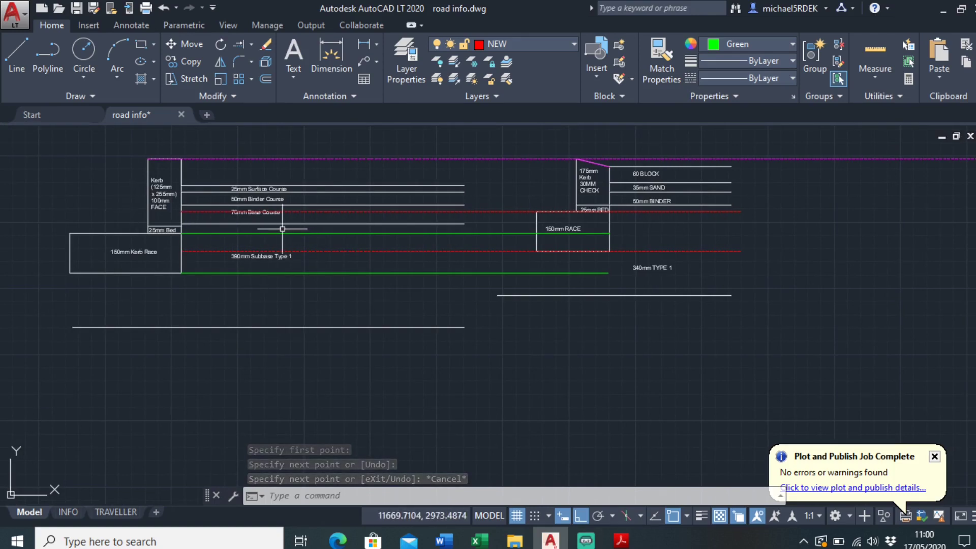
{"action": "scroll", "coordinate": [285, 225], "scroll_direction": "up", "scroll_amount": 2}
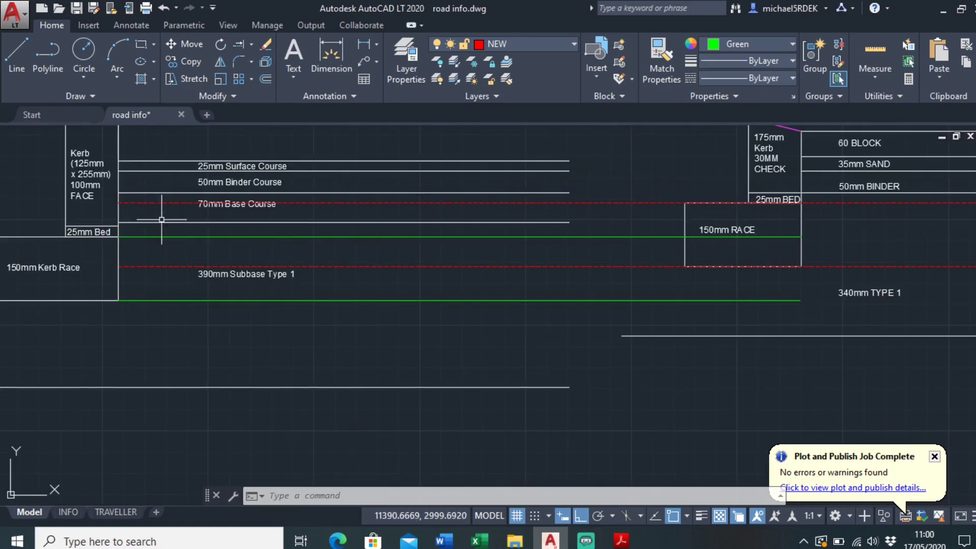
{"action": "left_click_drag", "start_coordinate": [160, 219], "coordinate": [279, 216]}
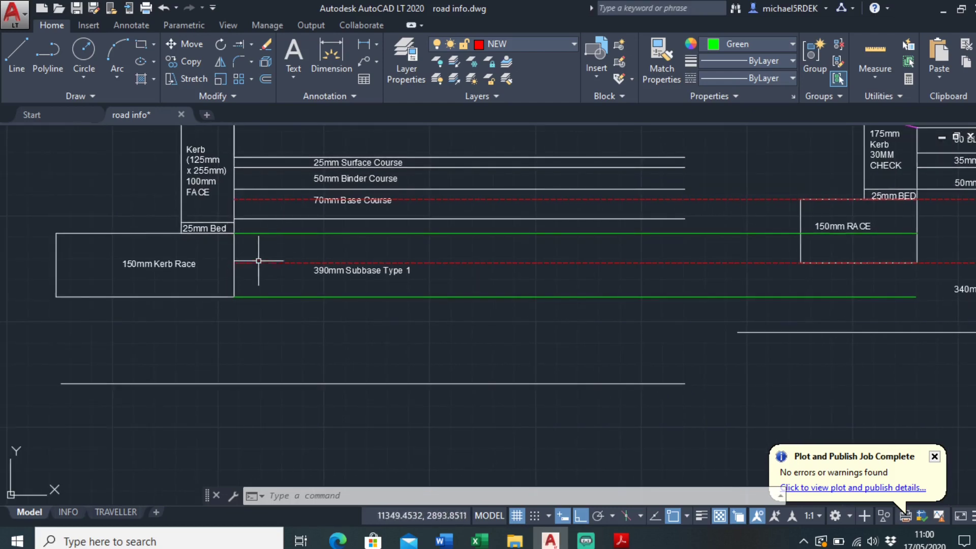
{"action": "left_click_drag", "start_coordinate": [768, 229], "coordinate": [534, 263]}
{"action": "left_click_drag", "start_coordinate": [471, 269], "coordinate": [564, 257]}
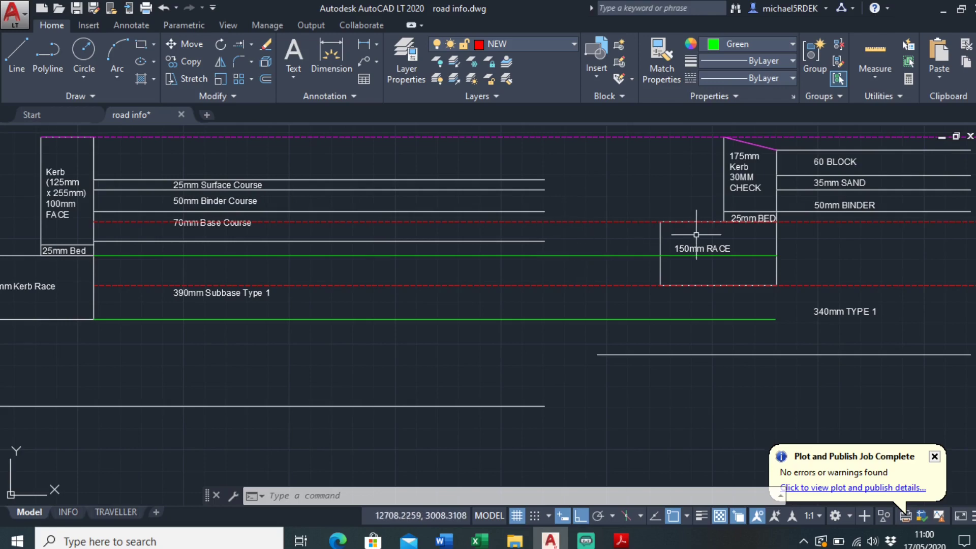
{"action": "left_click_drag", "start_coordinate": [666, 250], "coordinate": [639, 258]}
{"action": "scroll", "coordinate": [639, 259], "scroll_direction": "up", "scroll_amount": 2}
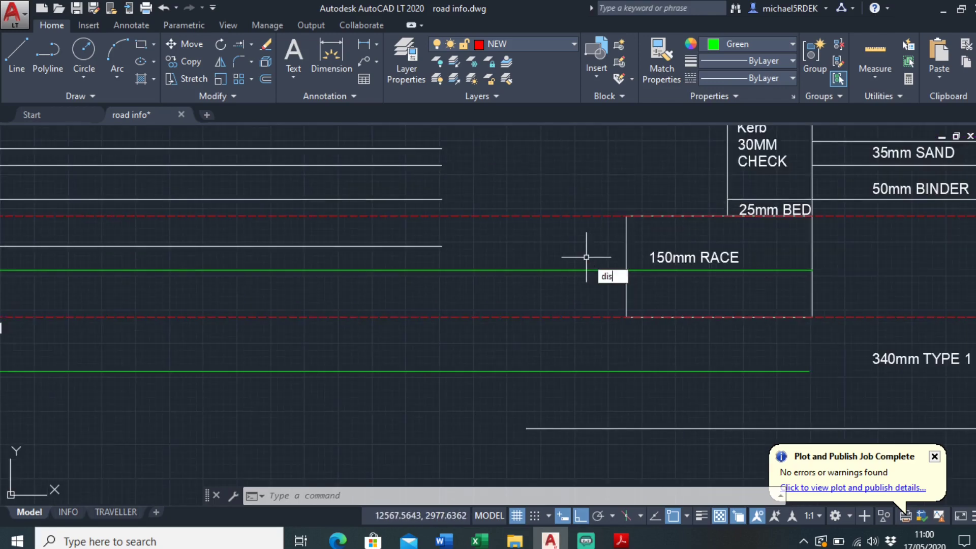
Step: Measure the upper red line's depth to the green line below at the 150mm RACE: 80
{"action": "key", "text": "Return"}
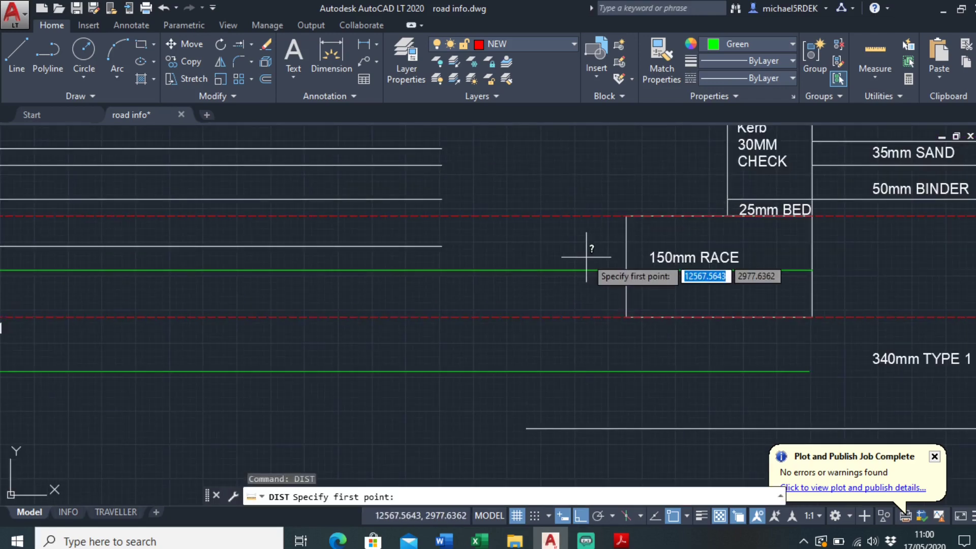
{"action": "left_click", "coordinate": [625, 216]}
{"action": "left_click", "coordinate": [628, 268]}
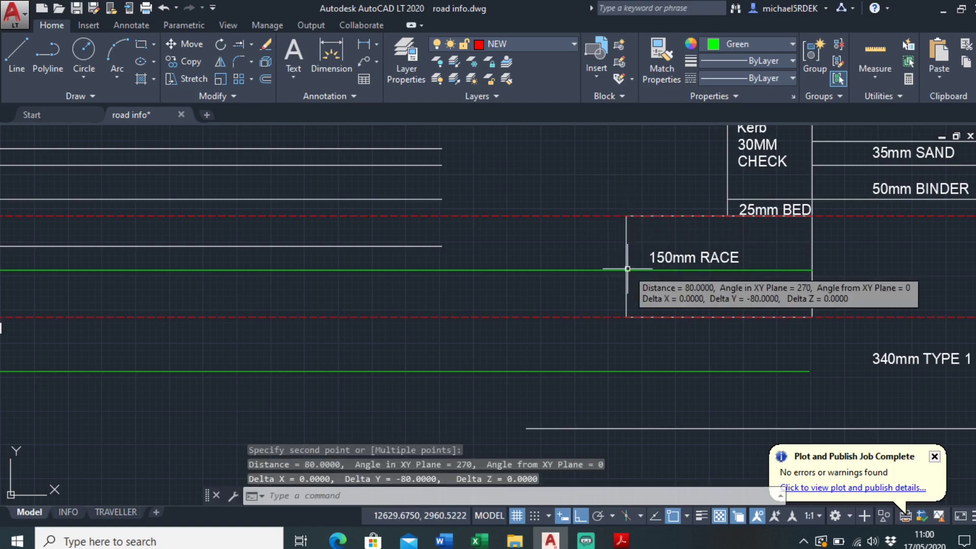
{"action": "key", "text": "Escape"}
Step: Measure the lower red line's depth to the green line beneath, also 80, then bring up File Explorer
{"action": "right_click", "coordinate": [588, 254]}
{"action": "left_click", "coordinate": [613, 258]}
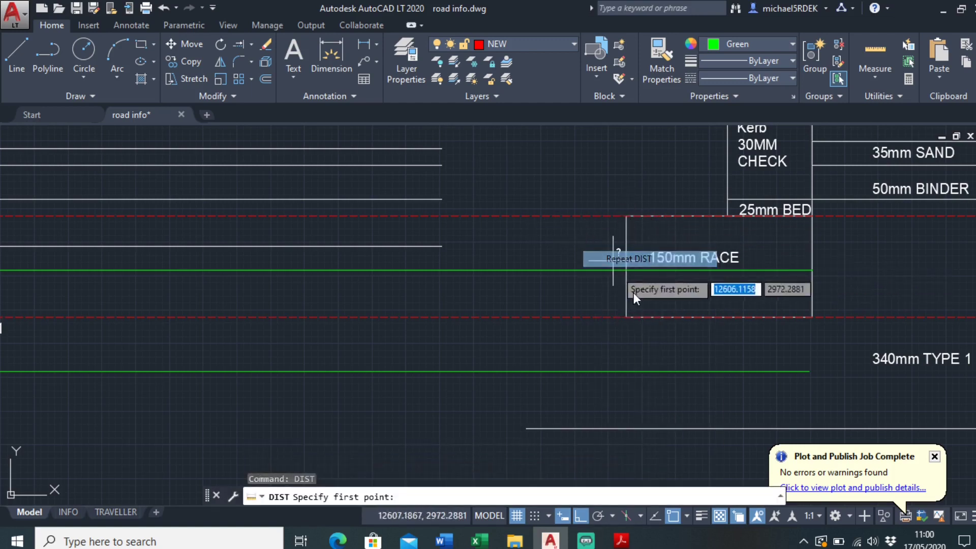
{"action": "scroll", "coordinate": [613, 258], "scroll_direction": "down", "scroll_amount": 3}
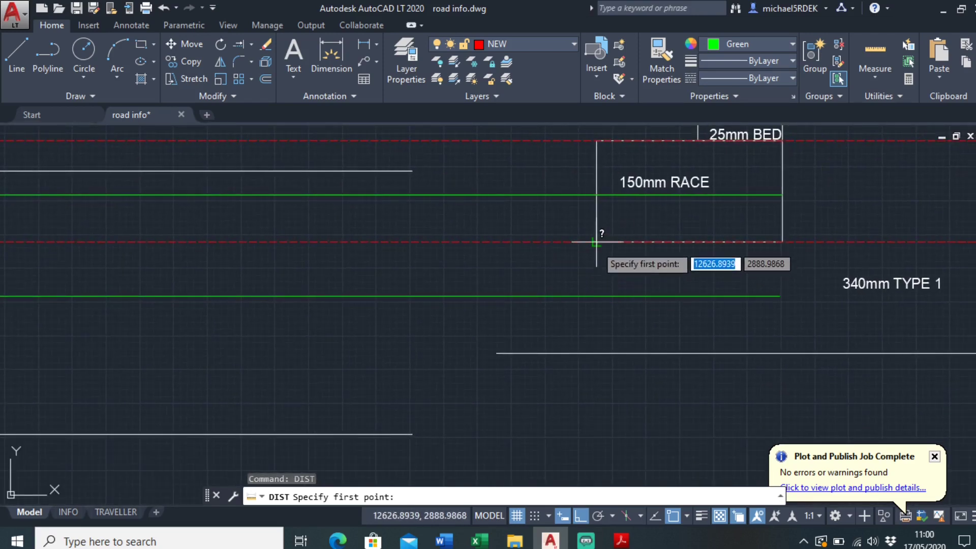
{"action": "left_click", "coordinate": [596, 242]}
{"action": "left_click", "coordinate": [597, 296]}
{"action": "key", "text": "Escape"}
{"action": "scroll", "coordinate": [538, 279], "scroll_direction": "down", "scroll_amount": 5}
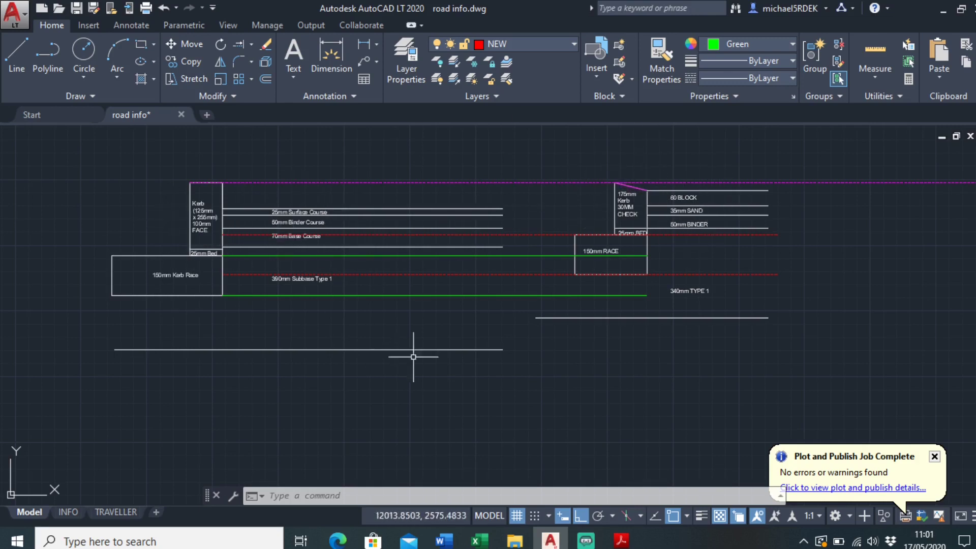
{"action": "left_click", "coordinate": [515, 540]}
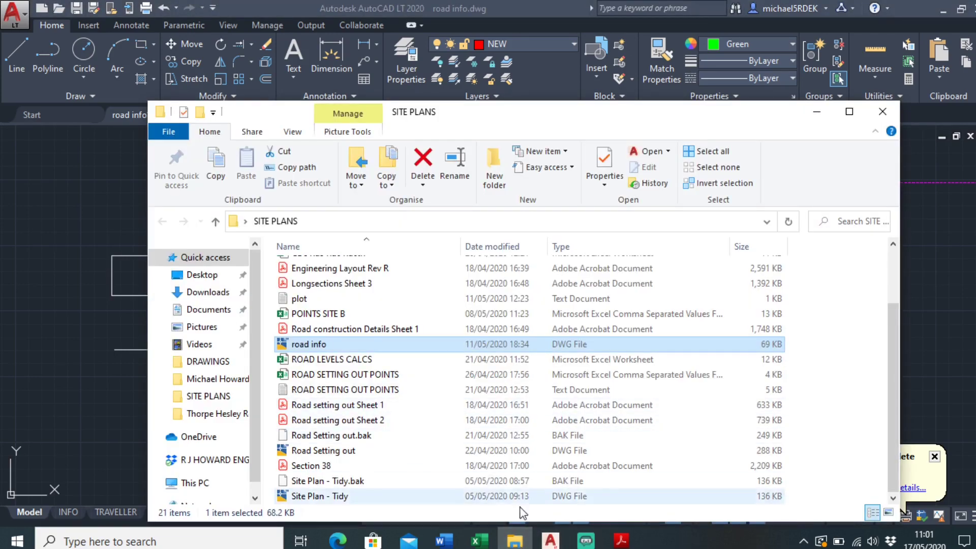
Step: Switch to Road construction Details Sheet 1, pan to the Mews Court Entrance Ramp build-up, then minimise Acrobat
{"action": "left_click", "coordinate": [621, 540]}
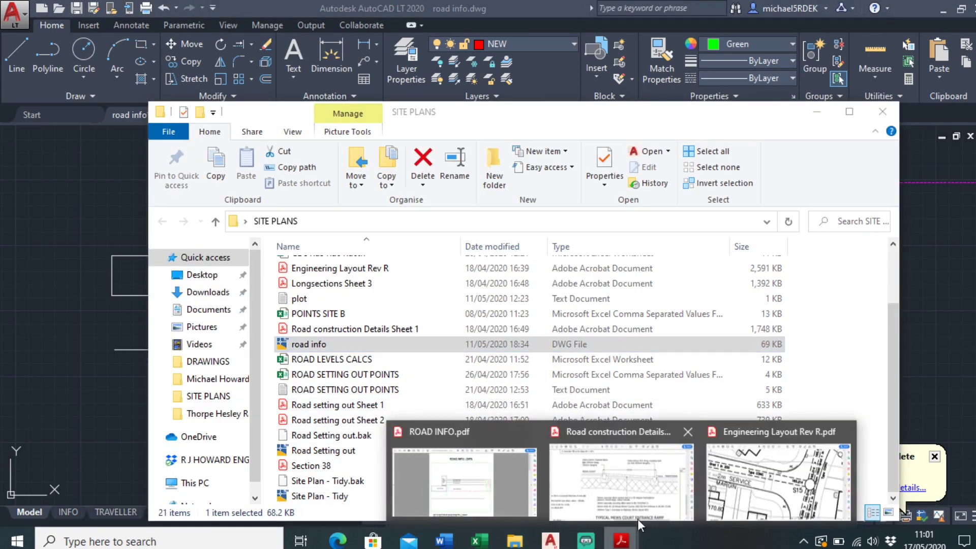
{"action": "left_click", "coordinate": [590, 463]}
{"action": "left_click_drag", "start_coordinate": [493, 333], "coordinate": [439, 321]}
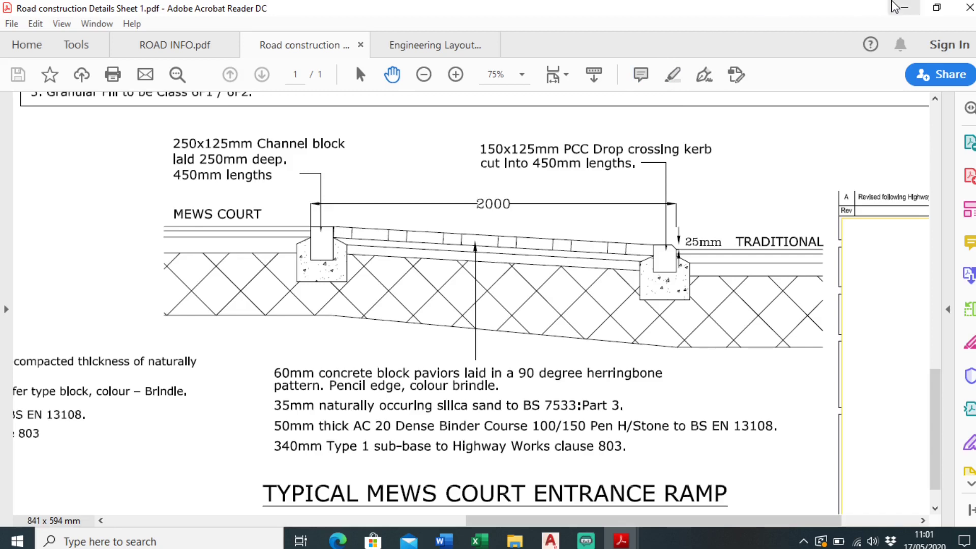
{"action": "left_click", "coordinate": [905, 7]}
Step: Hide File Explorer and run DIST checks from the green line where it meets the 150mm race
{"action": "left_click", "coordinate": [817, 116]}
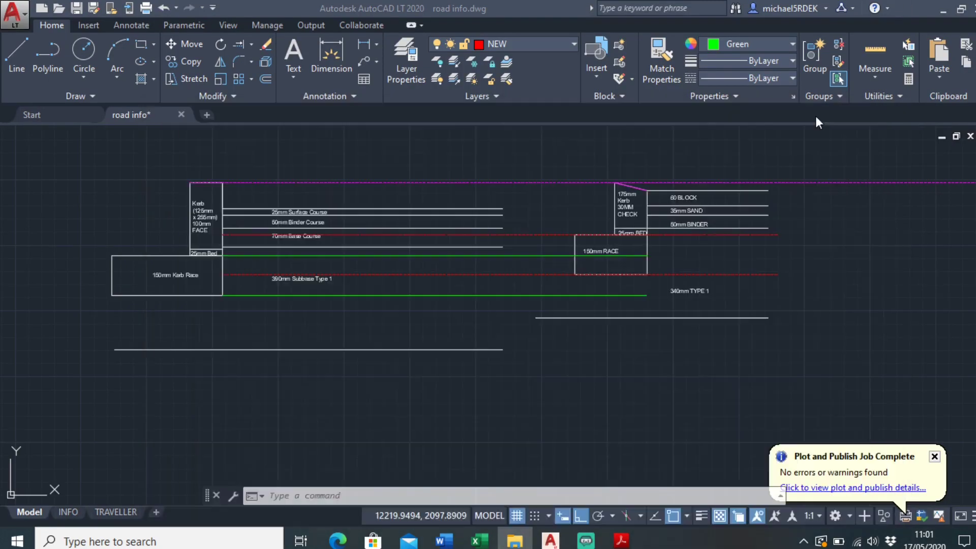
{"action": "scroll", "coordinate": [386, 223], "scroll_direction": "up", "scroll_amount": 1}
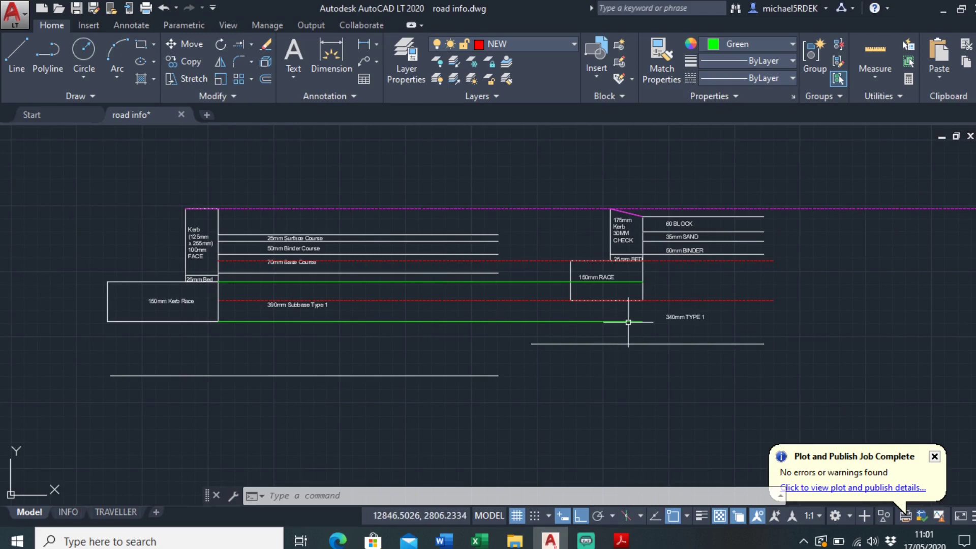
{"action": "key", "text": "Return"}
{"action": "scroll", "coordinate": [648, 323], "scroll_direction": "up", "scroll_amount": 5}
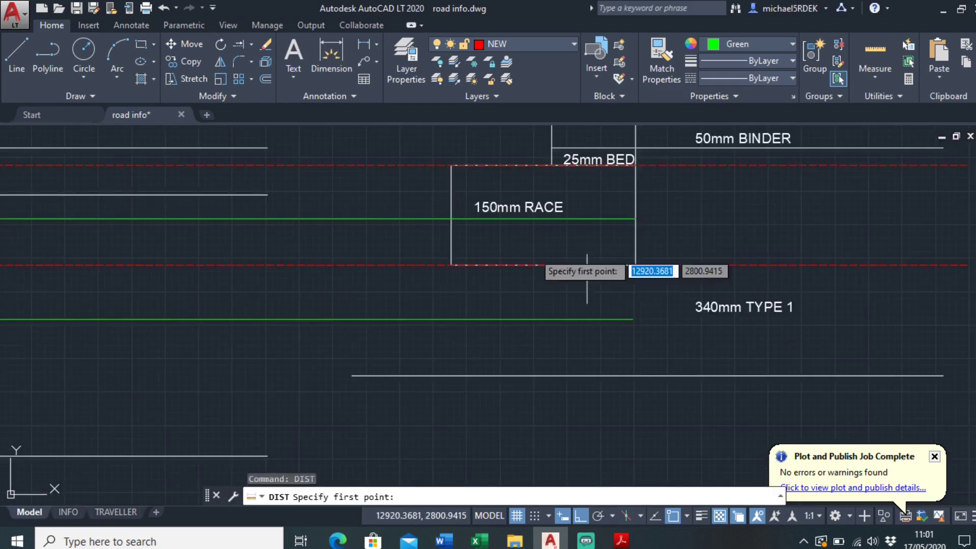
{"action": "left_click", "coordinate": [450, 219]}
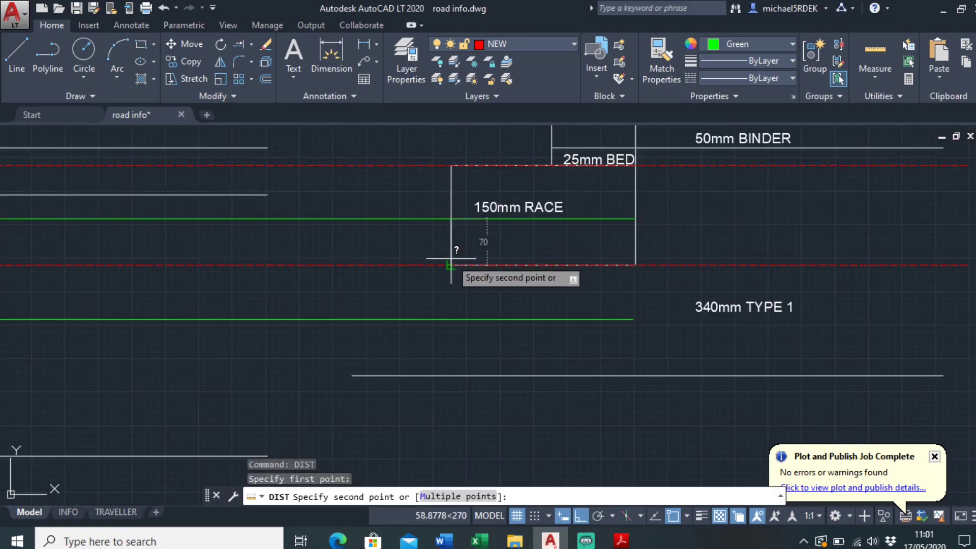
{"action": "key", "text": "Escape"}
{"action": "right_click", "coordinate": [421, 224]}
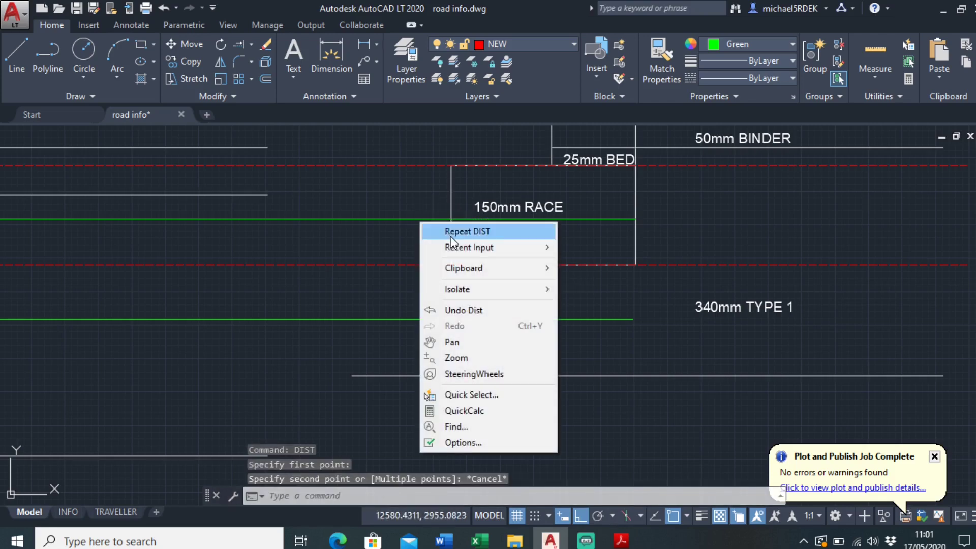
{"action": "left_click", "coordinate": [444, 229]}
{"action": "scroll", "coordinate": [437, 222], "scroll_direction": "up", "scroll_amount": 4}
{"action": "left_click", "coordinate": [468, 208]}
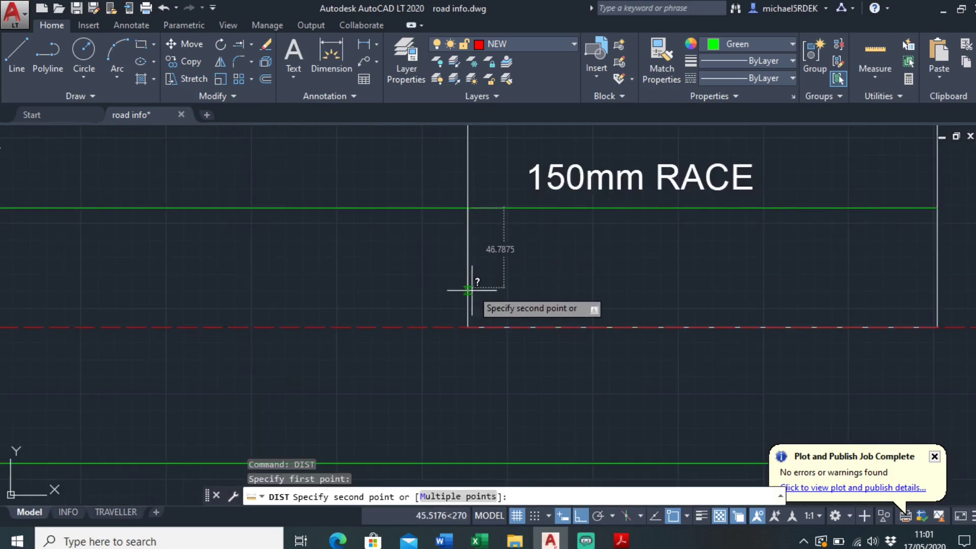
{"action": "key", "text": "Escape"}
{"action": "scroll", "coordinate": [467, 315], "scroll_direction": "down", "scroll_amount": 3}
Step: Pan to the left cross-section and start a DIST depth check there
{"action": "right_click", "coordinate": [442, 284]}
{"action": "left_click", "coordinate": [478, 293]}
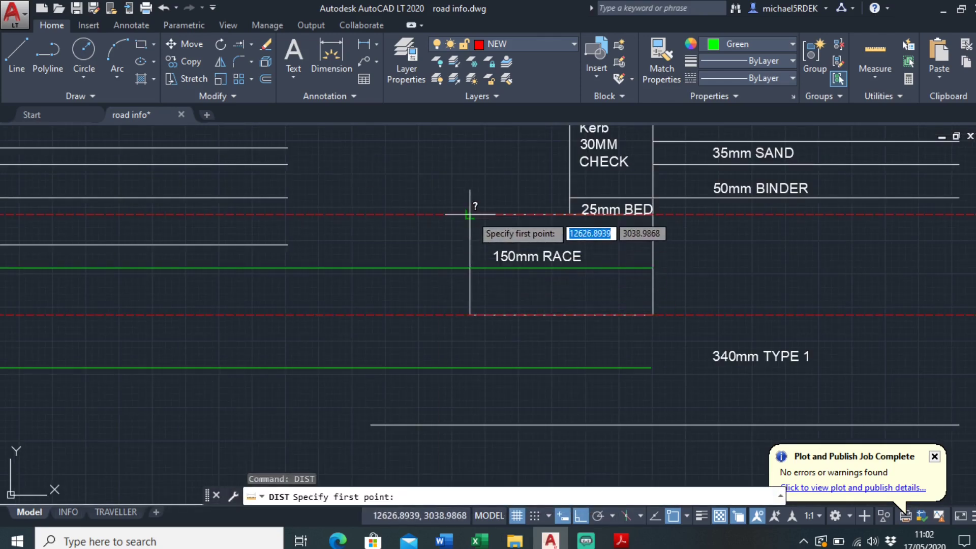
{"action": "scroll", "coordinate": [473, 241], "scroll_direction": "down", "scroll_amount": 2}
{"action": "mouse_move", "coordinate": [31, 239]}
{"action": "left_mouse_down"}
{"action": "mouse_move", "coordinate": [127, 254]}
{"action": "mouse_move", "coordinate": [156, 280]}
{"action": "mouse_move", "coordinate": [180, 277]}
{"action": "left_mouse_up"}
{"action": "left_click", "coordinate": [184, 268]}
{"action": "key", "text": "Escape"}
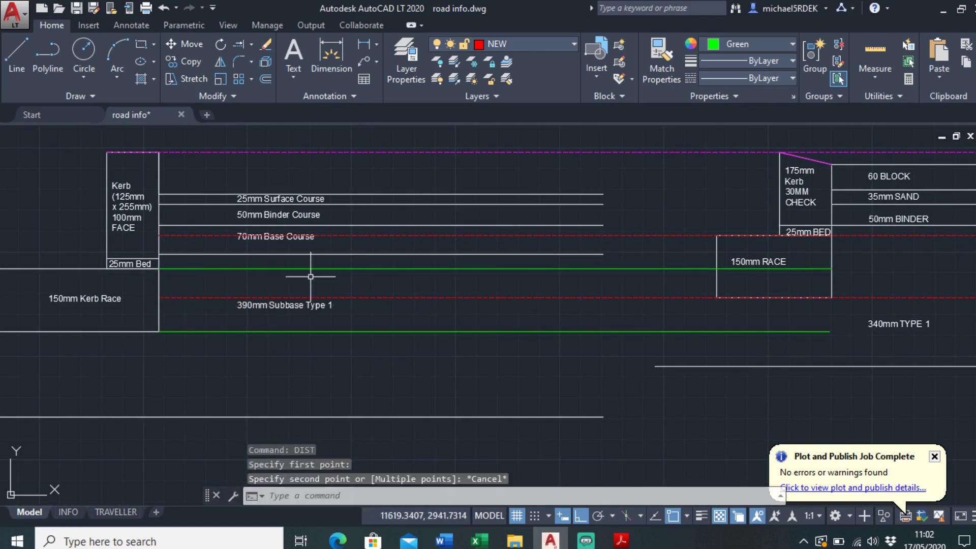
Step: Start another DIST at the green line by the 150mm race, recentre both sections, then bring back File Explorer
{"action": "right_click", "coordinate": [720, 246]}
{"action": "left_click", "coordinate": [744, 256]}
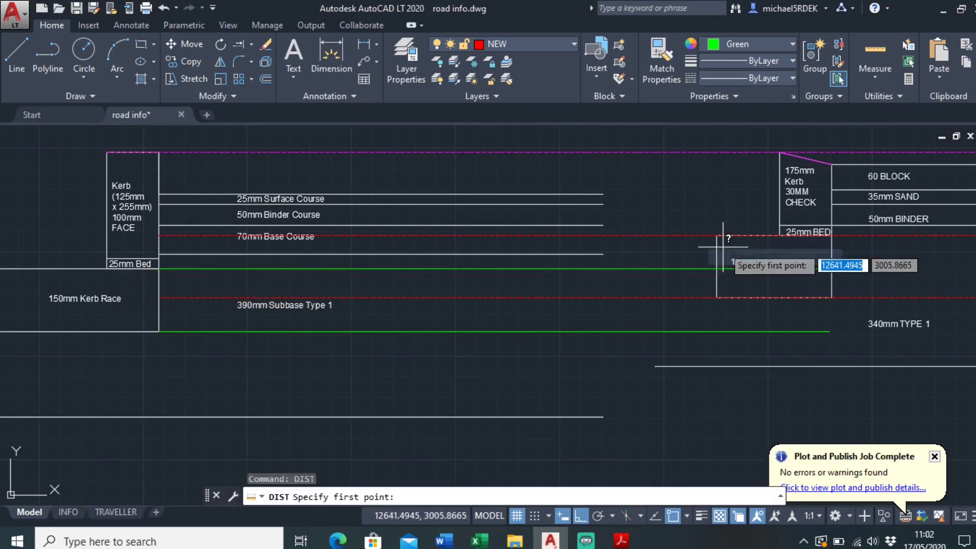
{"action": "left_click", "coordinate": [717, 235]}
{"action": "key", "text": "Escape"}
{"action": "scroll", "coordinate": [664, 276], "scroll_direction": "down", "scroll_amount": 5}
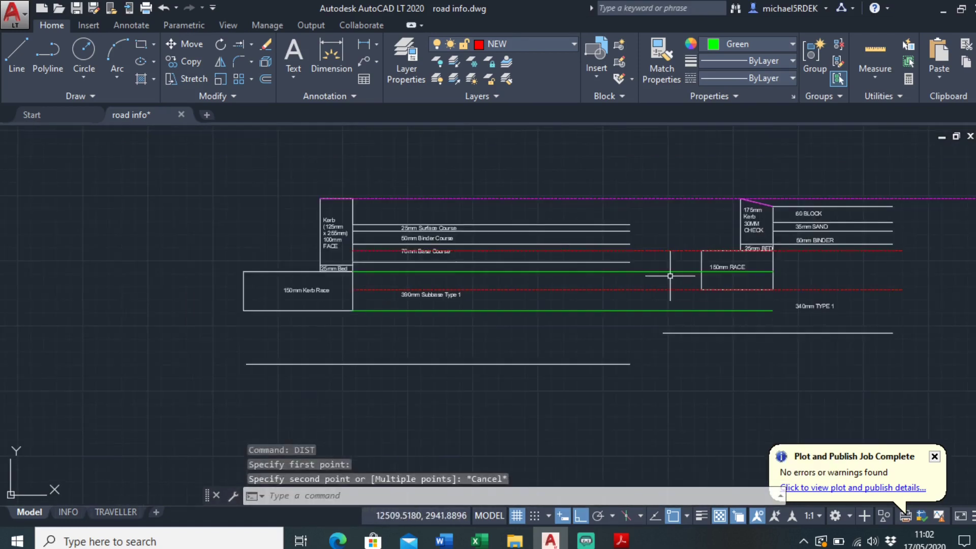
{"action": "left_click_drag", "start_coordinate": [644, 278], "coordinate": [567, 285]}
{"action": "scroll", "coordinate": [567, 285], "scroll_direction": "up", "scroll_amount": 4}
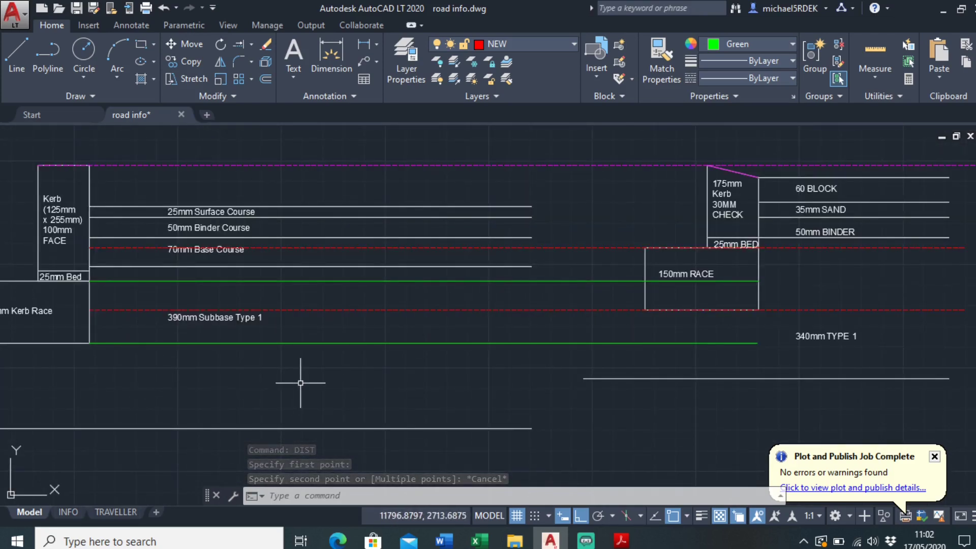
{"action": "scroll", "coordinate": [381, 376], "scroll_direction": "down", "scroll_amount": 2}
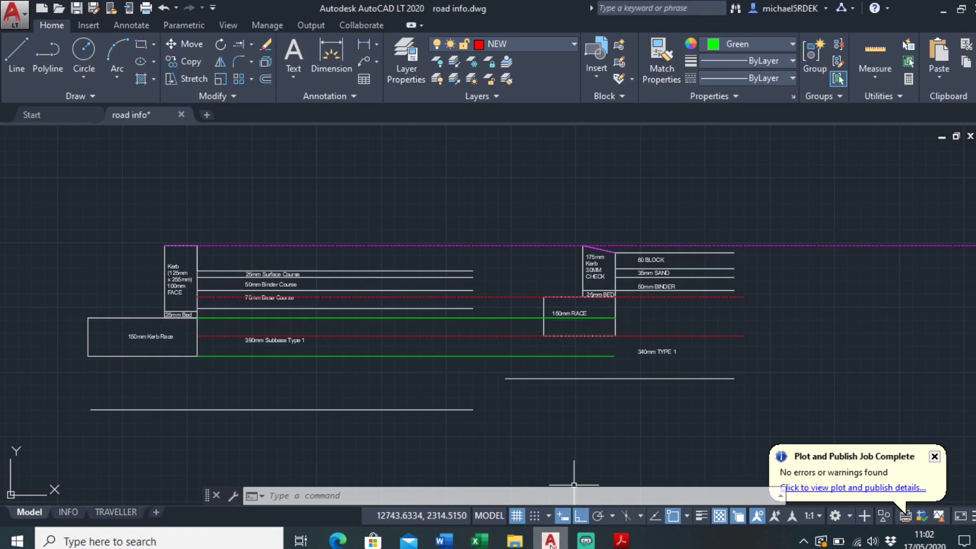
{"action": "left_click", "coordinate": [515, 540]}
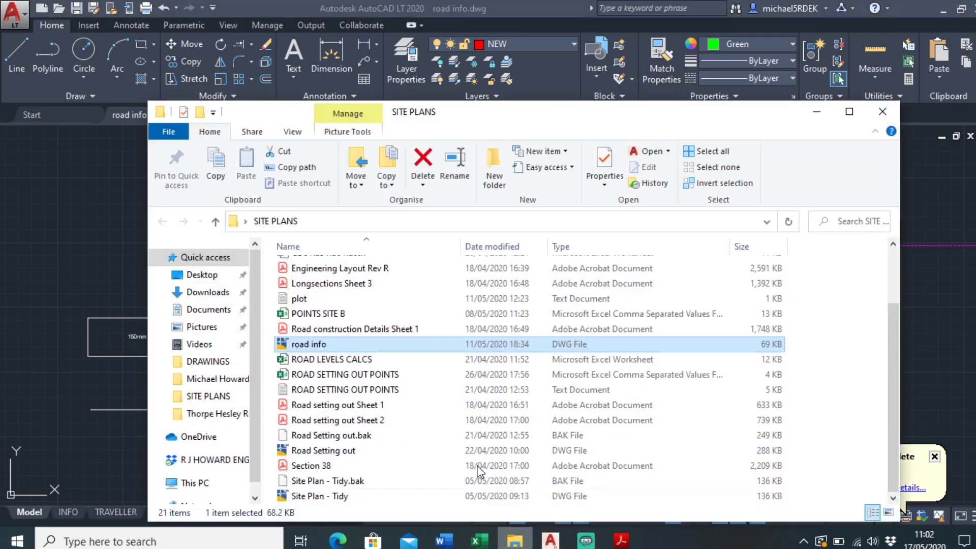
Step: Open Longsections Sheet 3 and rotate the view counterclockwise to landscape
{"action": "double_click", "coordinate": [346, 283]}
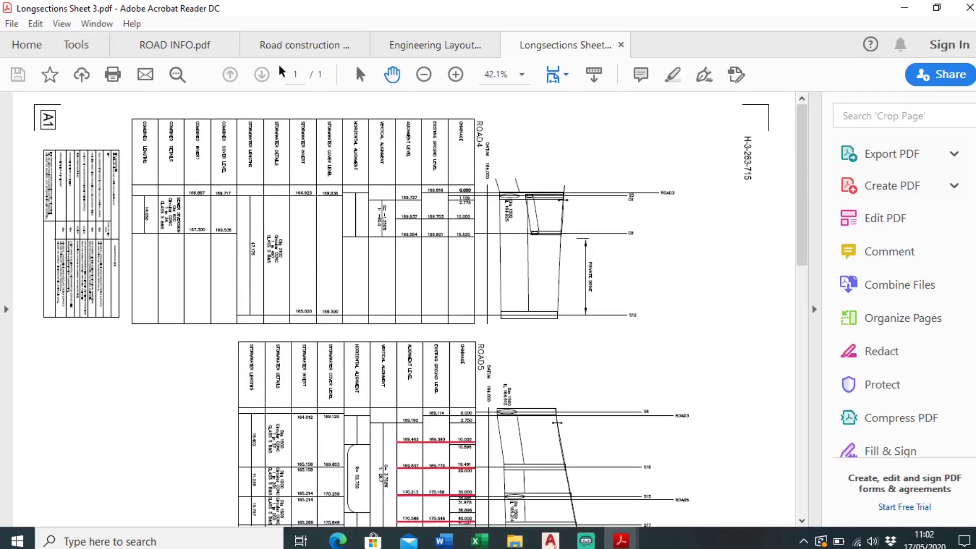
{"action": "left_click", "coordinate": [62, 23]}
{"action": "mouse_move", "coordinate": [112, 53]}
{"action": "left_click", "coordinate": [297, 67]}
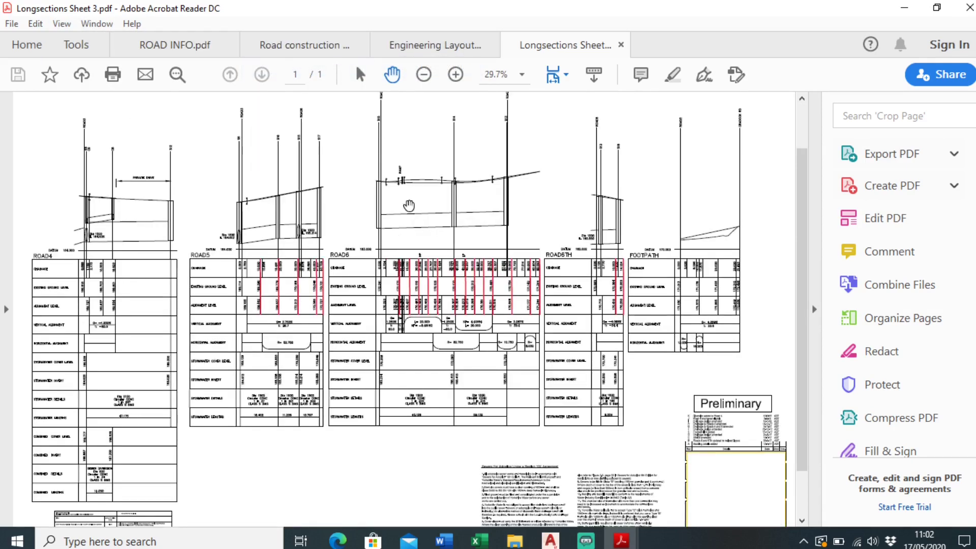
Step: Zoom to the ROAD6 chainage and levels table and select the red markup at chainage 10.000
{"action": "scroll", "coordinate": [401, 189], "scroll_direction": "up", "scroll_amount": 5}
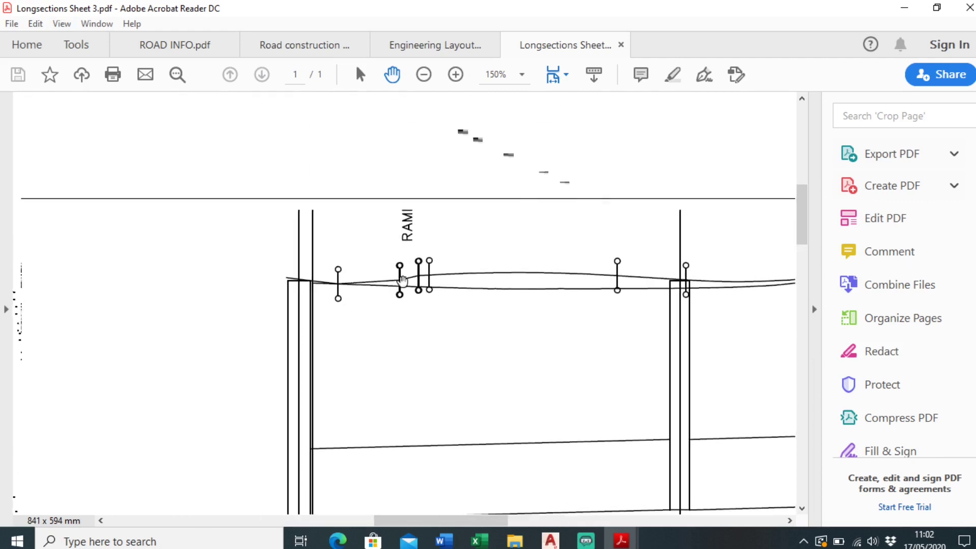
{"action": "scroll", "coordinate": [426, 261], "scroll_direction": "down", "scroll_amount": 4}
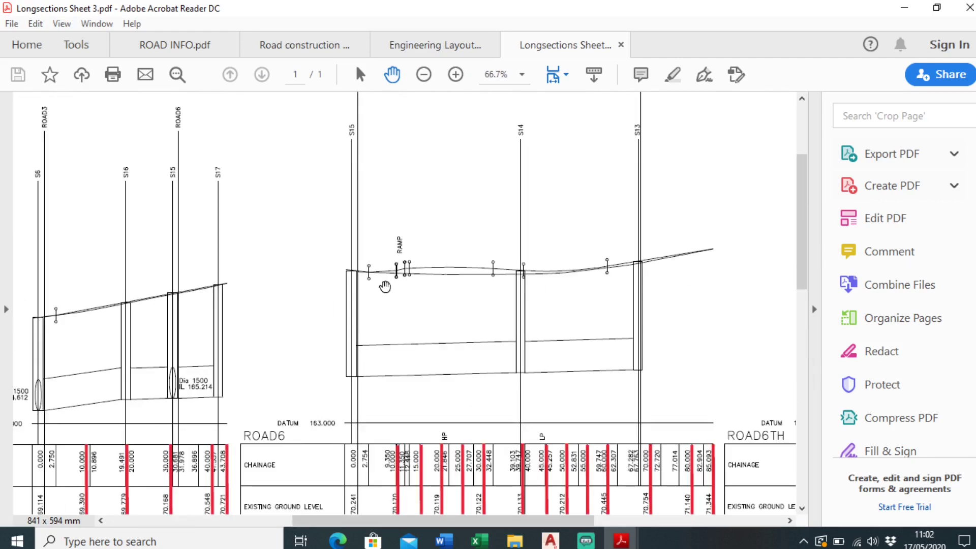
{"action": "scroll", "coordinate": [393, 277], "scroll_direction": "up", "scroll_amount": 1}
{"action": "scroll", "coordinate": [407, 310], "scroll_direction": "up", "scroll_amount": 3}
{"action": "scroll", "coordinate": [405, 327], "scroll_direction": "down", "scroll_amount": 8}
{"action": "left_click", "coordinate": [393, 288]}
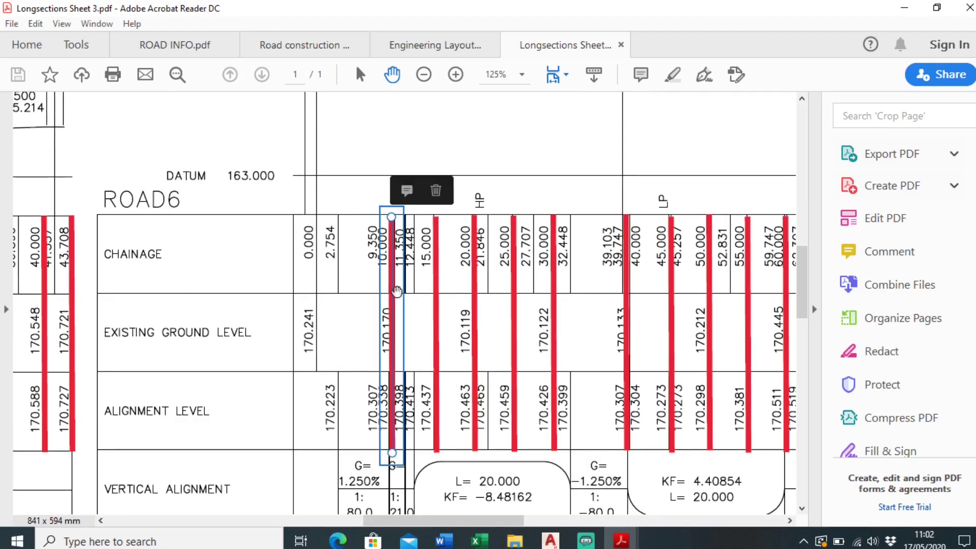
Step: Delete the red markup lines at chainages 10.000 and 15.000
{"action": "key", "text": "Delete"}
{"action": "left_click", "coordinate": [436, 300]}
{"action": "key", "text": "Delete"}
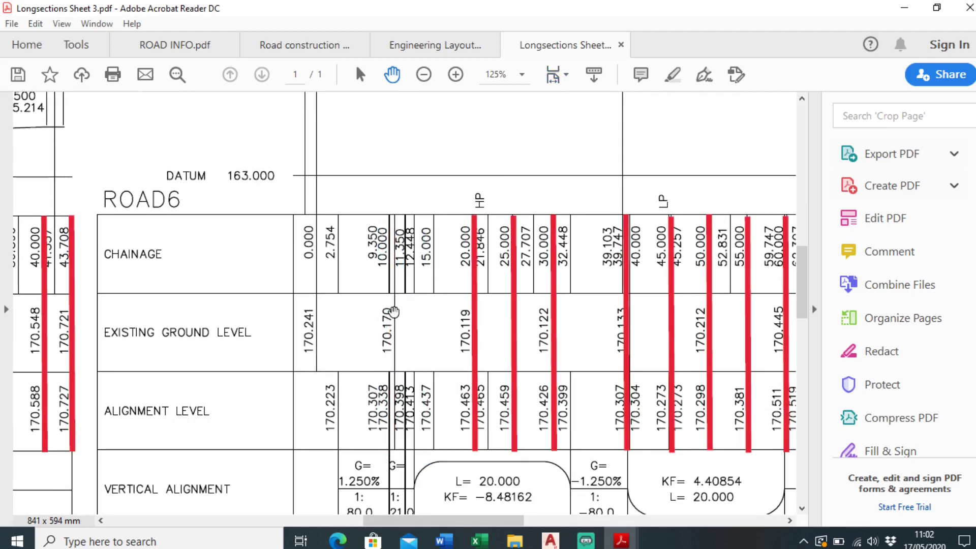
Step: Pan and zoom the table to read ROAD6 alignment levels 170.223 to 170.463 at a 1.250% gradient
{"action": "scroll", "coordinate": [383, 295], "scroll_direction": "down", "scroll_amount": 3}
{"action": "scroll", "coordinate": [380, 318], "scroll_direction": "up", "scroll_amount": 2, "text": "ctrl"}
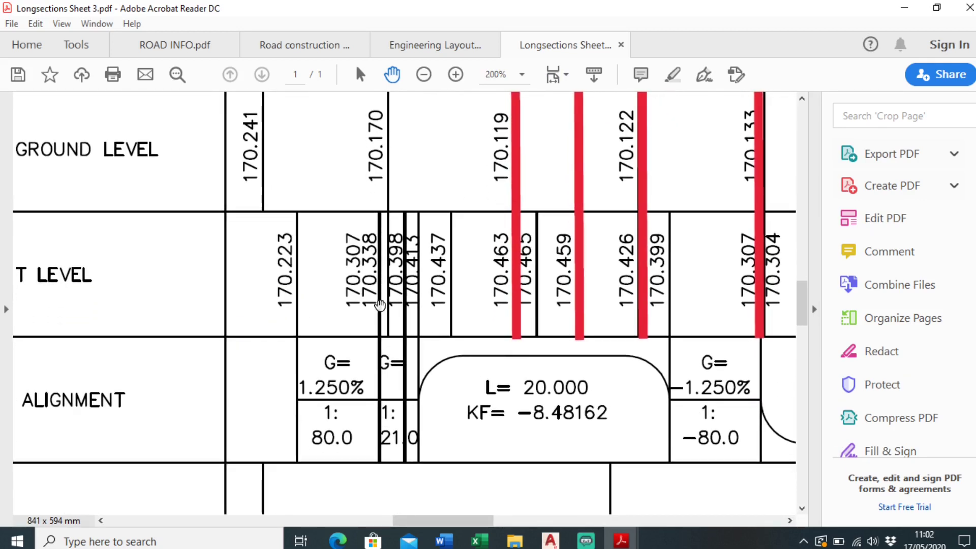
{"action": "mouse_move", "coordinate": [395, 197]}
{"action": "left_mouse_down"}
{"action": "mouse_move", "coordinate": [461, 224]}
{"action": "mouse_move", "coordinate": [505, 205]}
{"action": "left_mouse_up"}
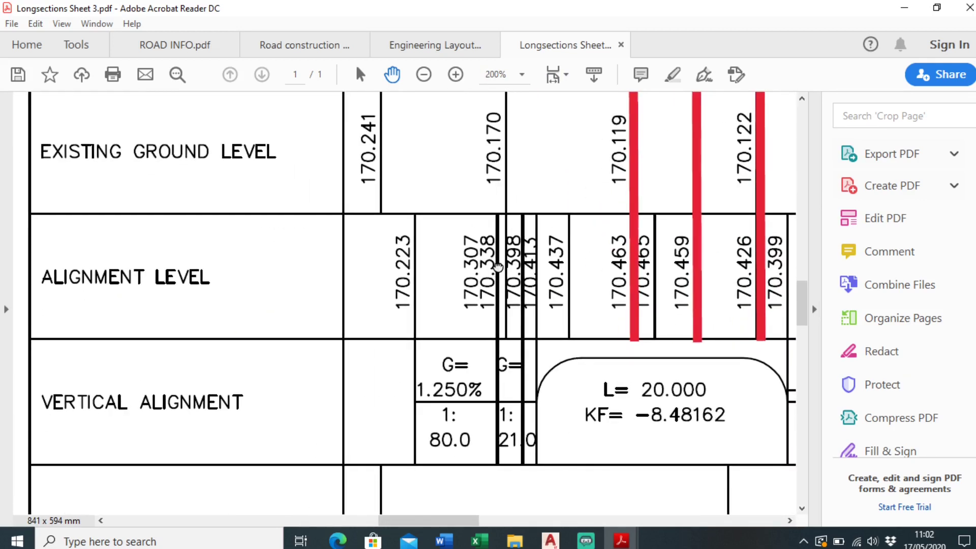
{"action": "left_click_drag", "start_coordinate": [497, 265], "coordinate": [480, 303]}
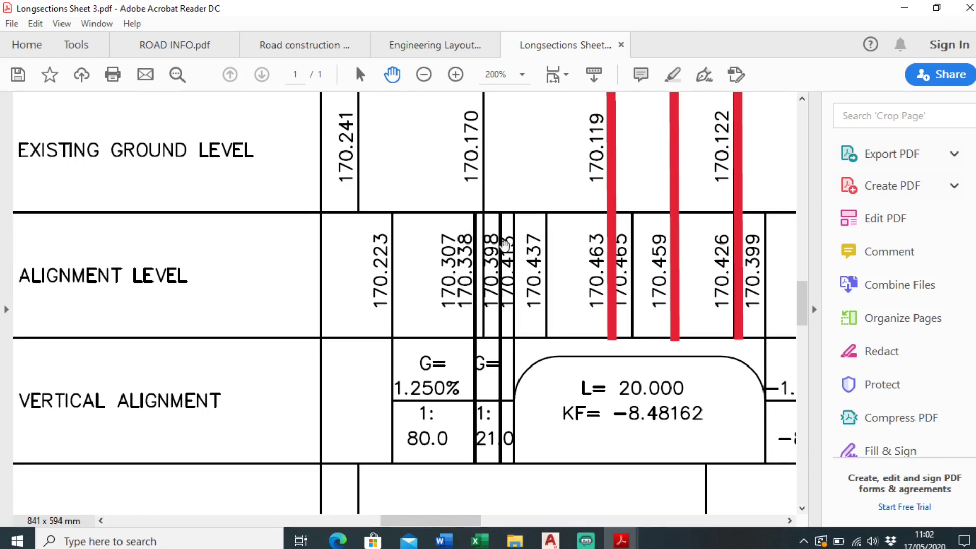
{"action": "left_click_drag", "start_coordinate": [408, 286], "coordinate": [473, 262]}
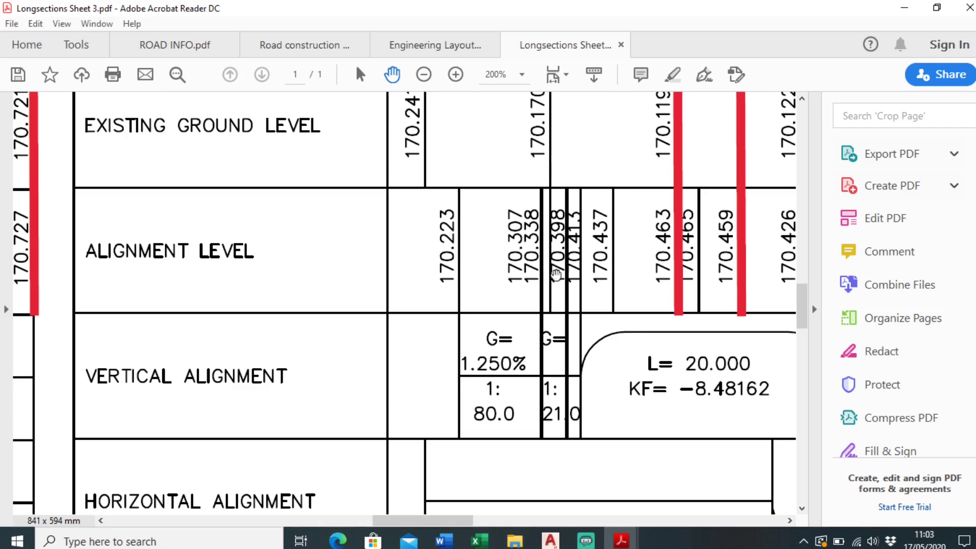
{"action": "scroll", "coordinate": [582, 275], "scroll_direction": "up", "scroll_amount": 1}
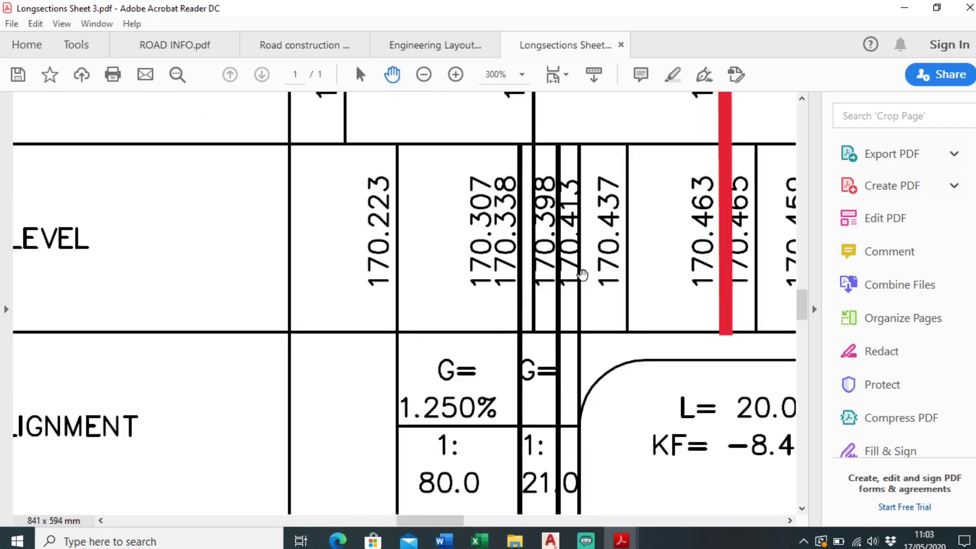